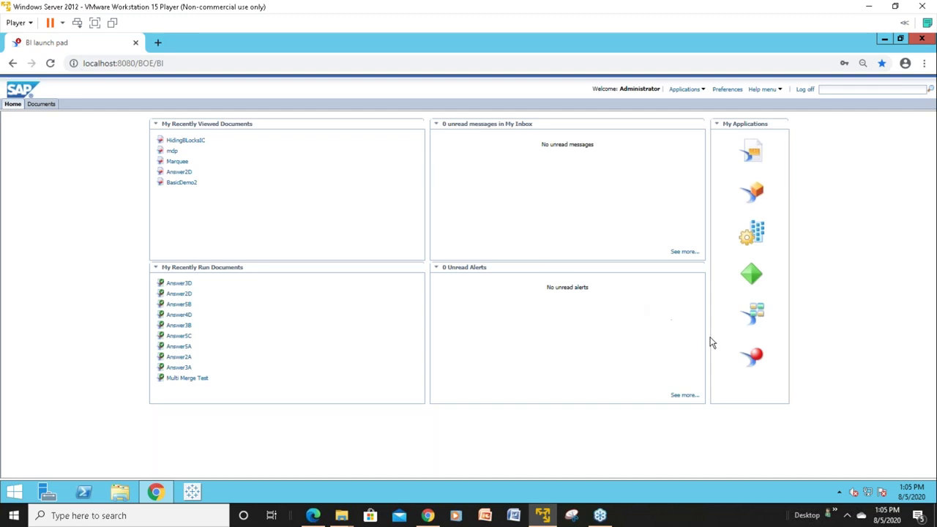
Step: Create a new Web Intelligence document using the efashion universe as its data source
{"action": "left_click", "coordinate": [750, 356]}
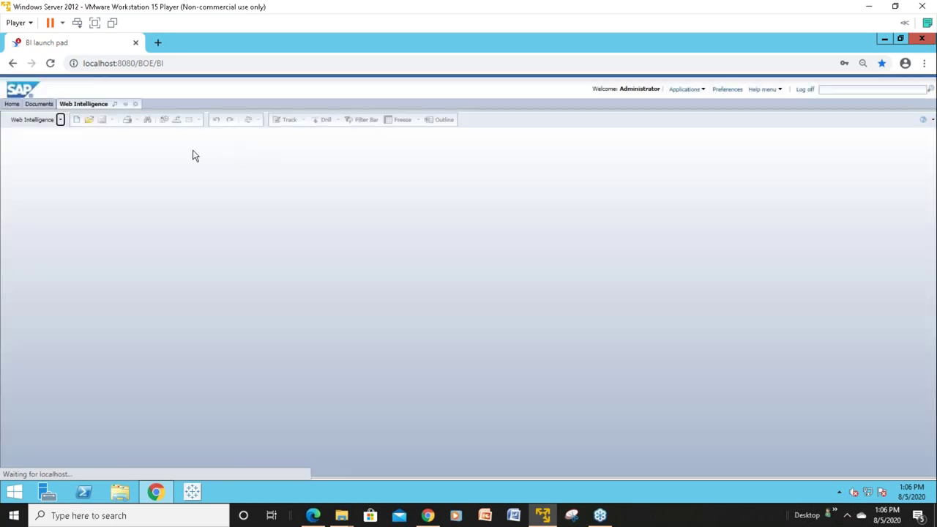
{"action": "left_click", "coordinate": [76, 120]}
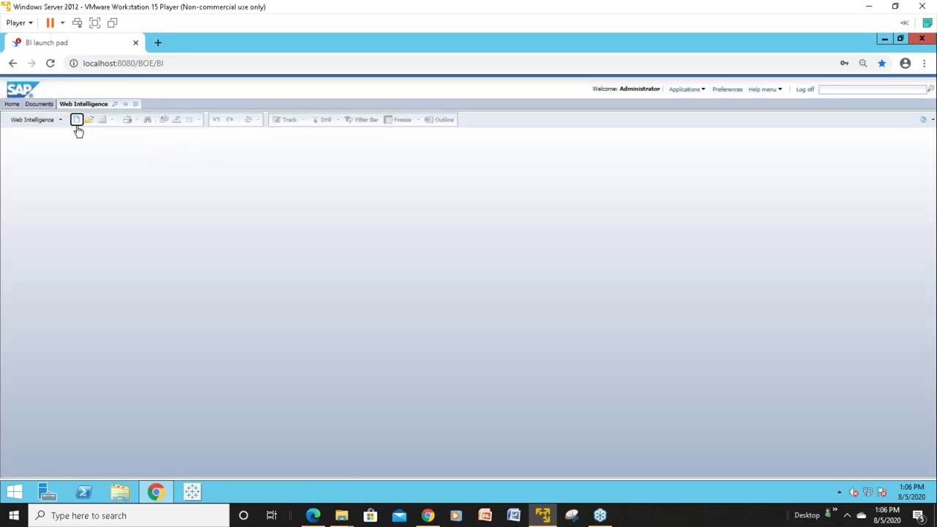
{"action": "left_click", "coordinate": [392, 239]}
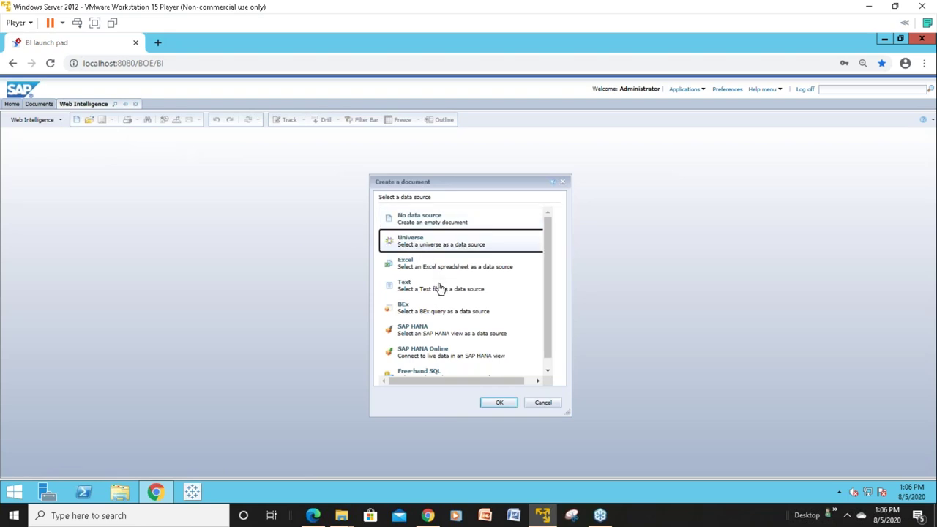
{"action": "left_click", "coordinate": [497, 404]}
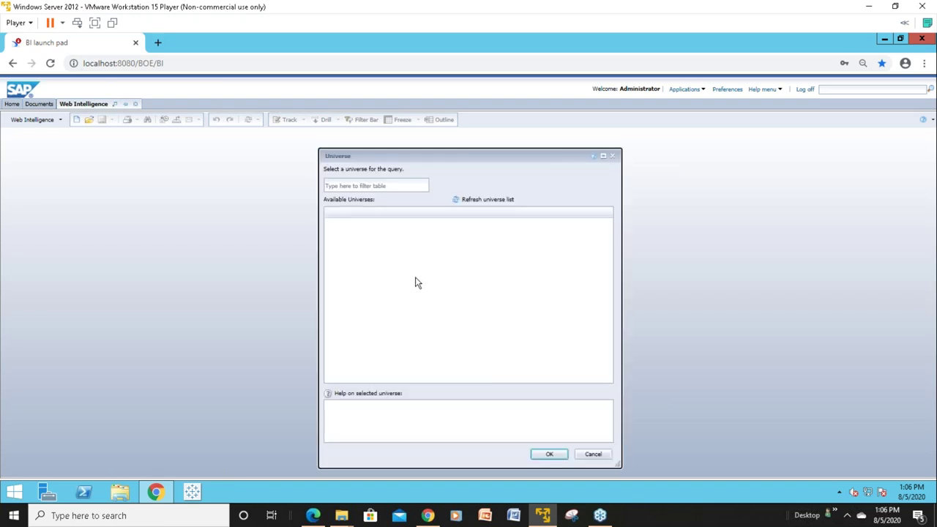
{"action": "double_click", "coordinate": [371, 272]}
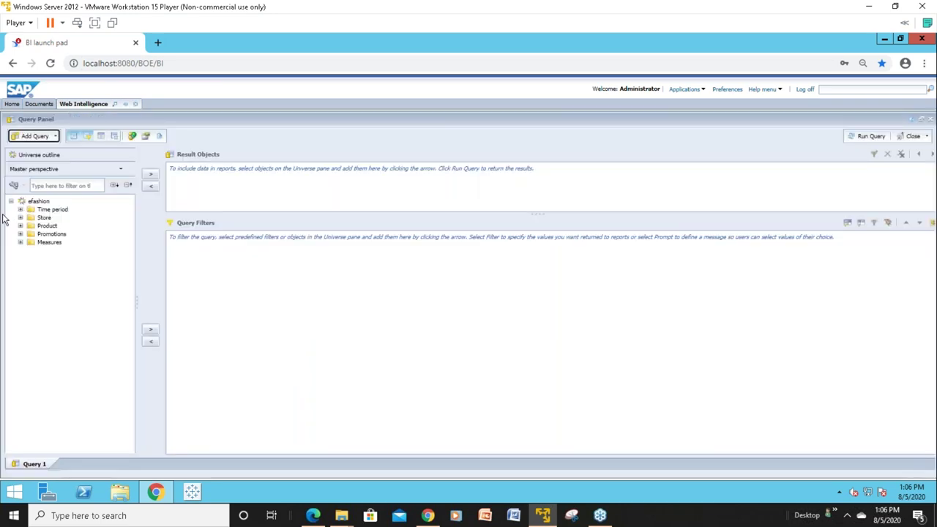
Step: Add Year from the Time period folder and State from the Store folder to the query's result objects
{"action": "left_click", "coordinate": [21, 210]}
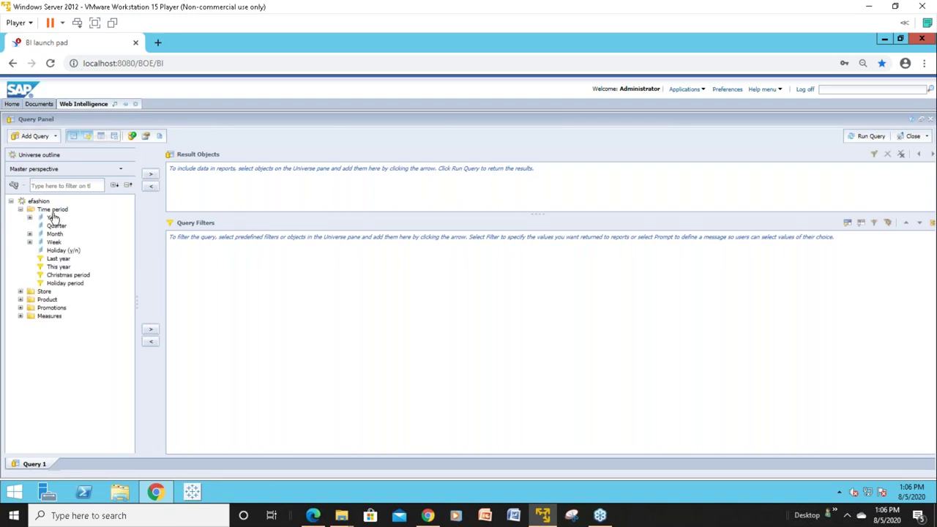
{"action": "double_click", "coordinate": [53, 218]}
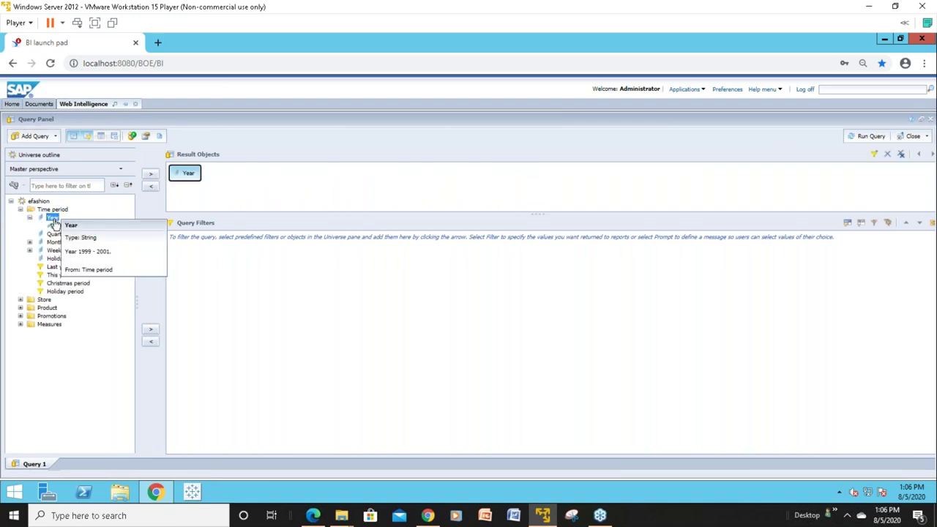
{"action": "left_click", "coordinate": [20, 299]}
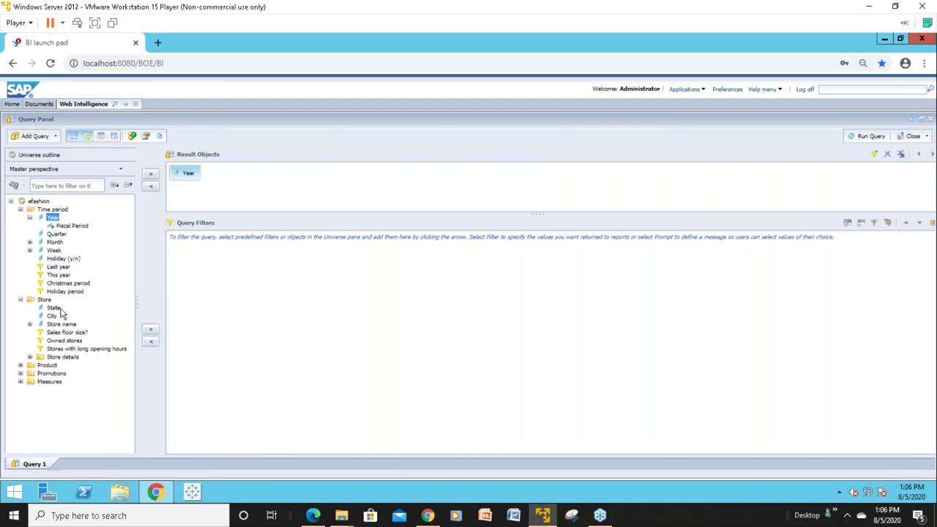
{"action": "double_click", "coordinate": [55, 308]}
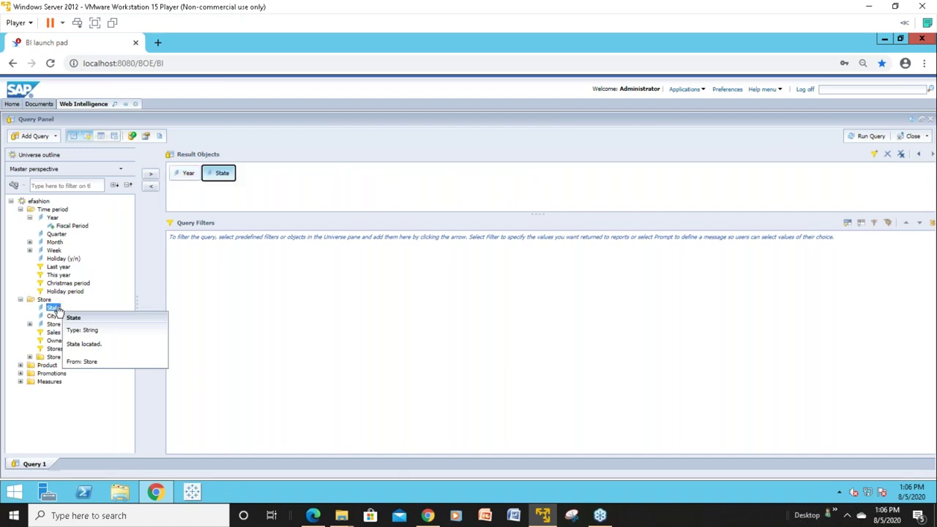
Step: Add the Measures folder's objects to the results, remove Discount, and run the query
{"action": "left_click", "coordinate": [21, 382]}
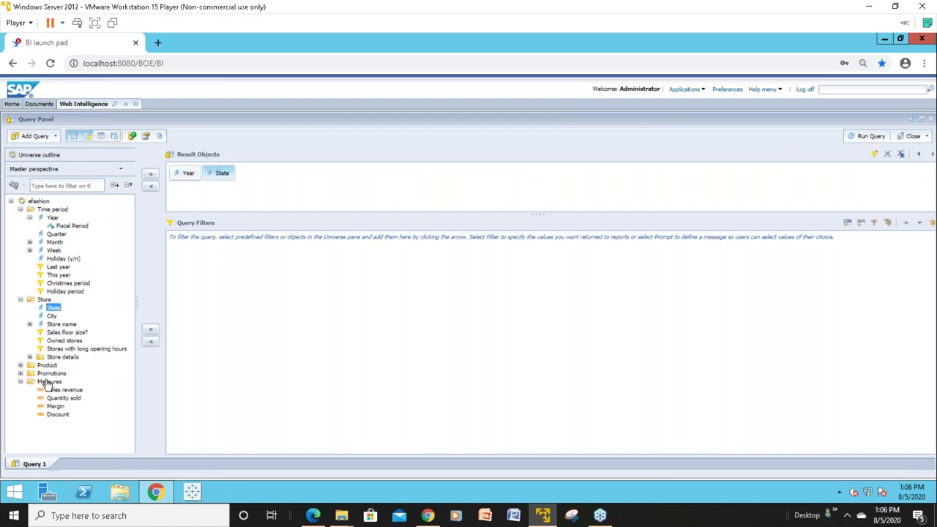
{"action": "left_click", "coordinate": [49, 382]}
{"action": "double_click", "coordinate": [48, 381]}
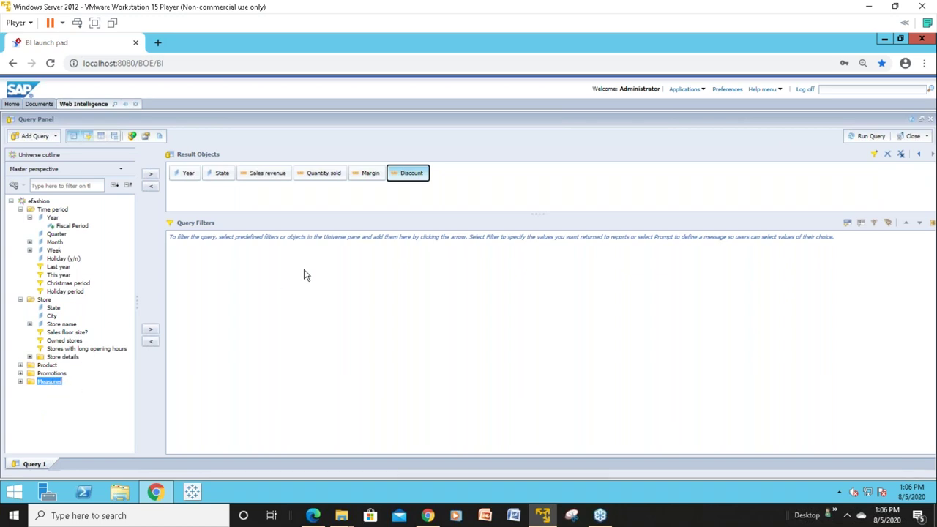
{"action": "left_click_drag", "start_coordinate": [412, 178], "coordinate": [121, 227]}
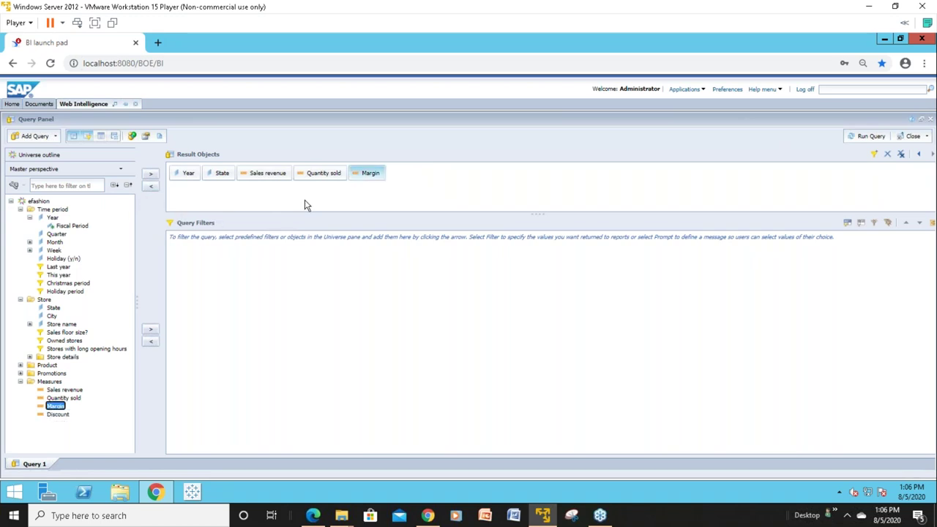
{"action": "left_click", "coordinate": [873, 135]}
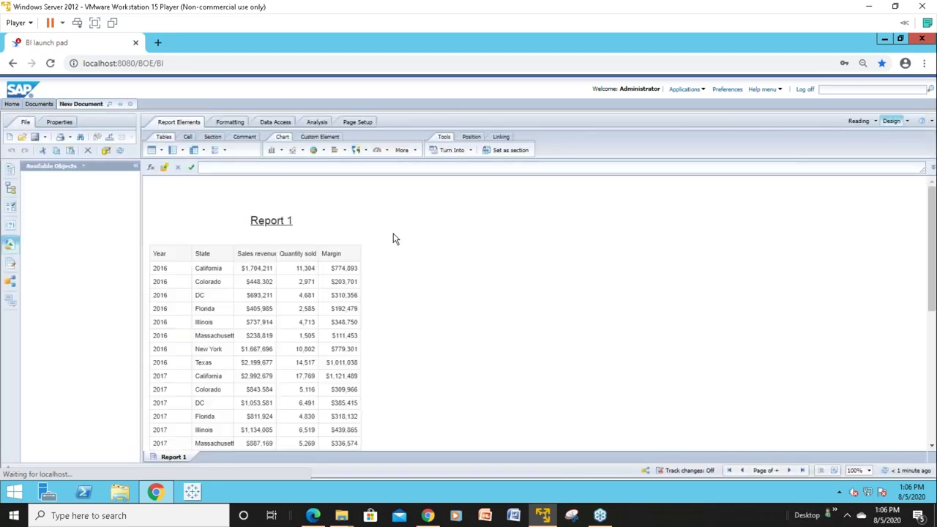
Step: Move the report table slightly right and down, and paste a copy of it beside the original
{"action": "left_click", "coordinate": [348, 243]}
{"action": "left_click_drag", "start_coordinate": [395, 256], "coordinate": [390, 256]}
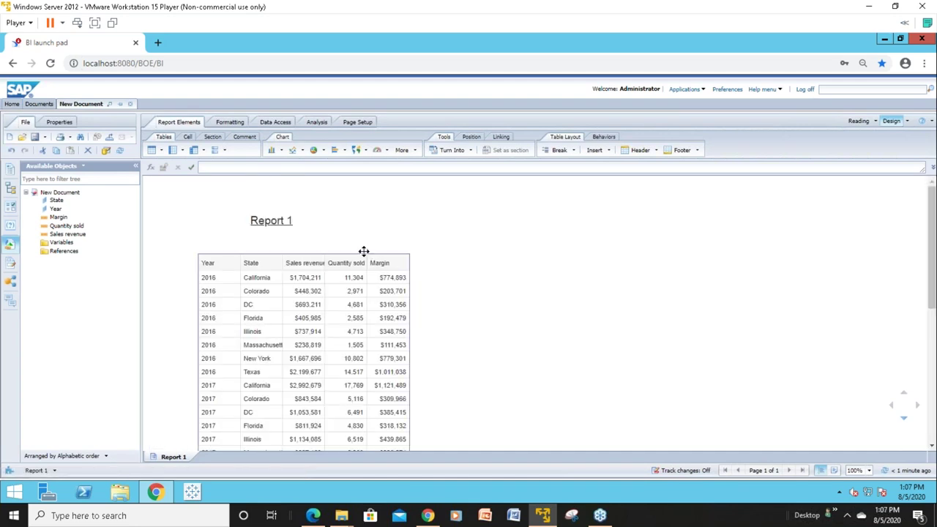
{"action": "right_click", "coordinate": [364, 252]}
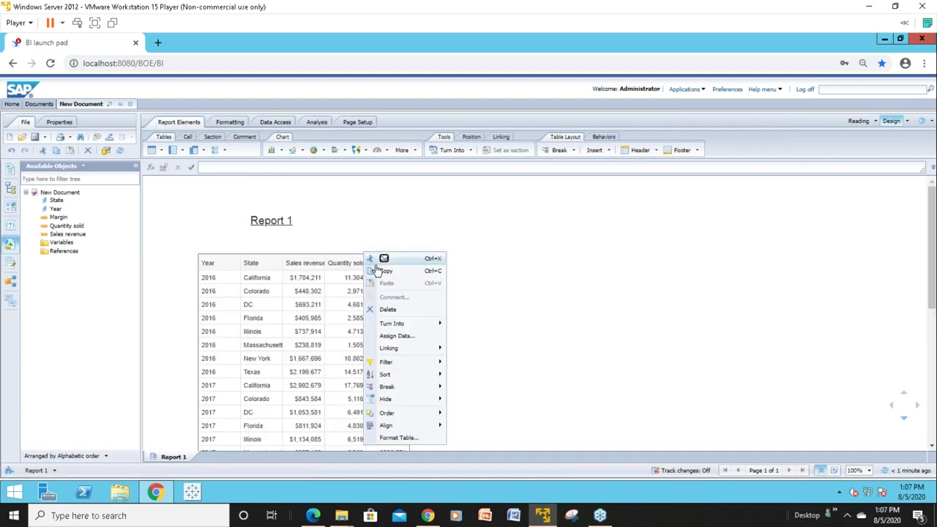
{"action": "left_click", "coordinate": [383, 272]}
{"action": "right_click", "coordinate": [447, 242]}
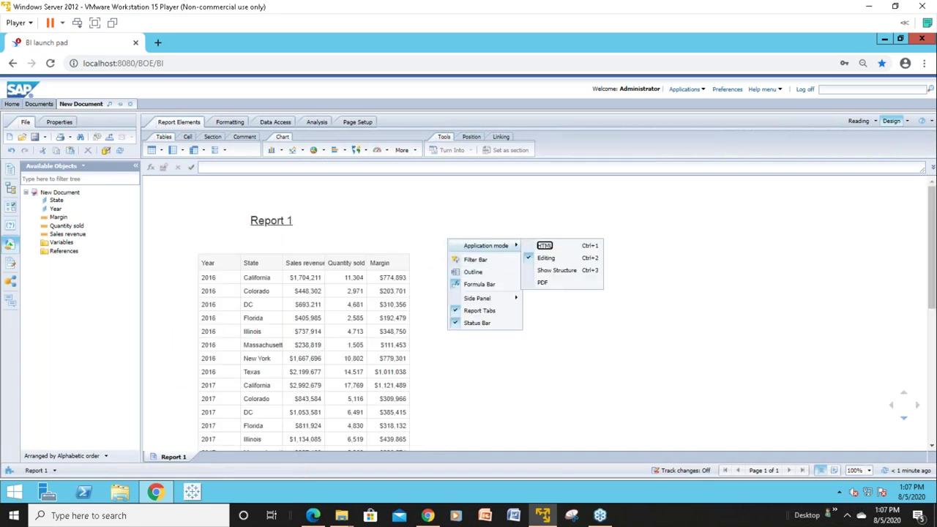
{"action": "left_click", "coordinate": [433, 247]}
{"action": "right_click", "coordinate": [432, 247]}
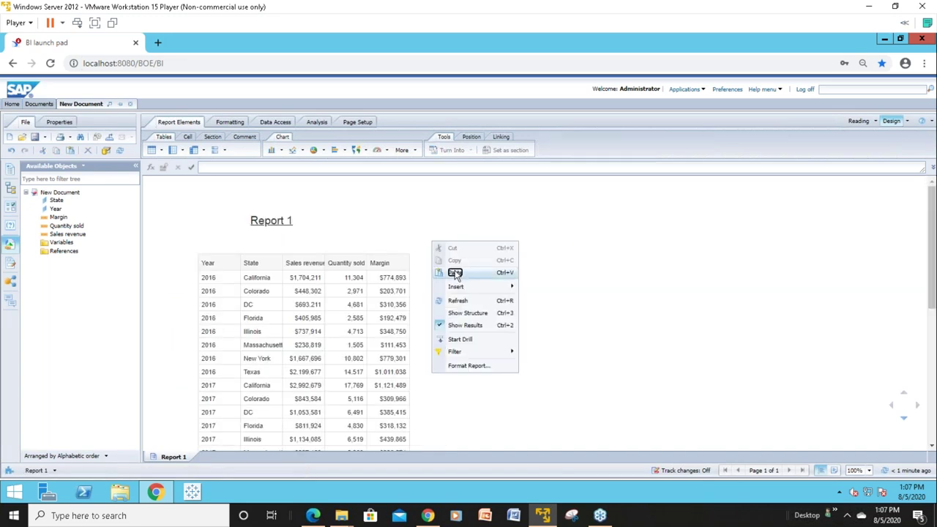
{"action": "left_click", "coordinate": [452, 273]}
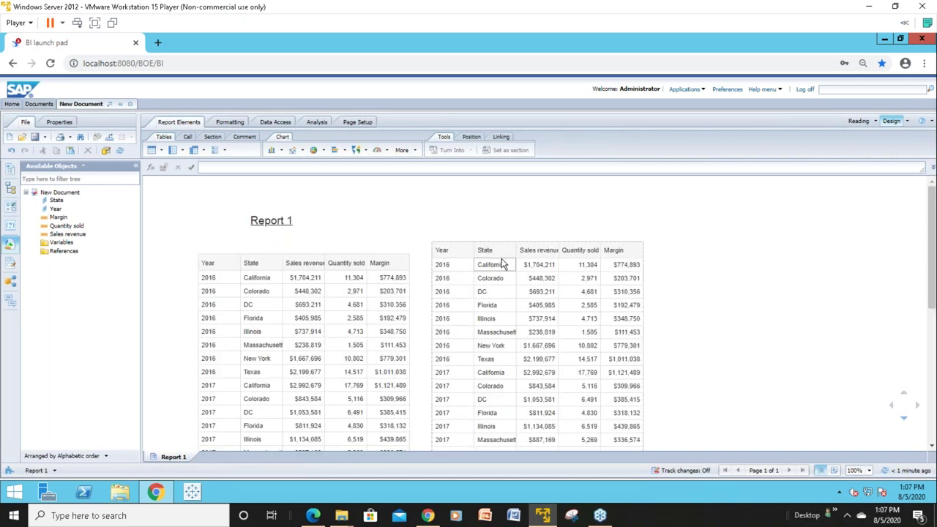
Step: Delete the Quantity sold and Margin columns from the copied table
{"action": "left_click", "coordinate": [582, 265]}
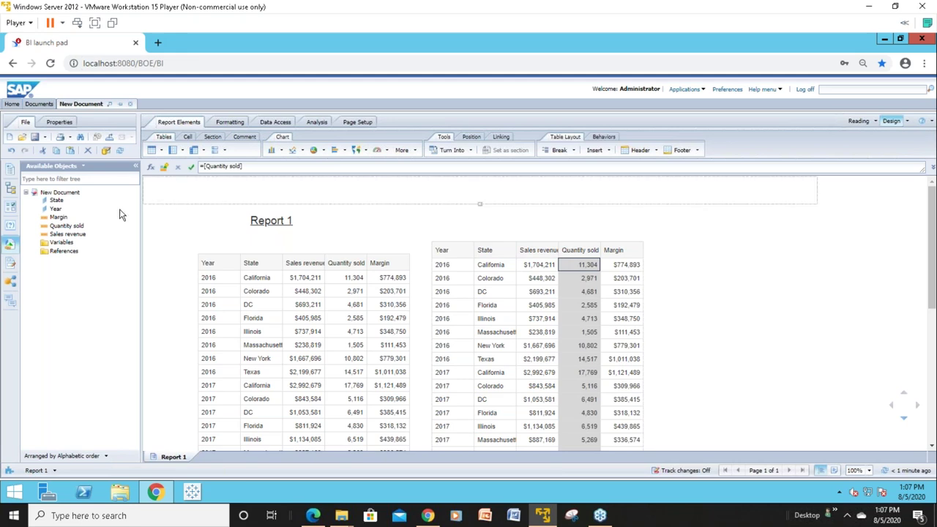
{"action": "right_click", "coordinate": [581, 268]}
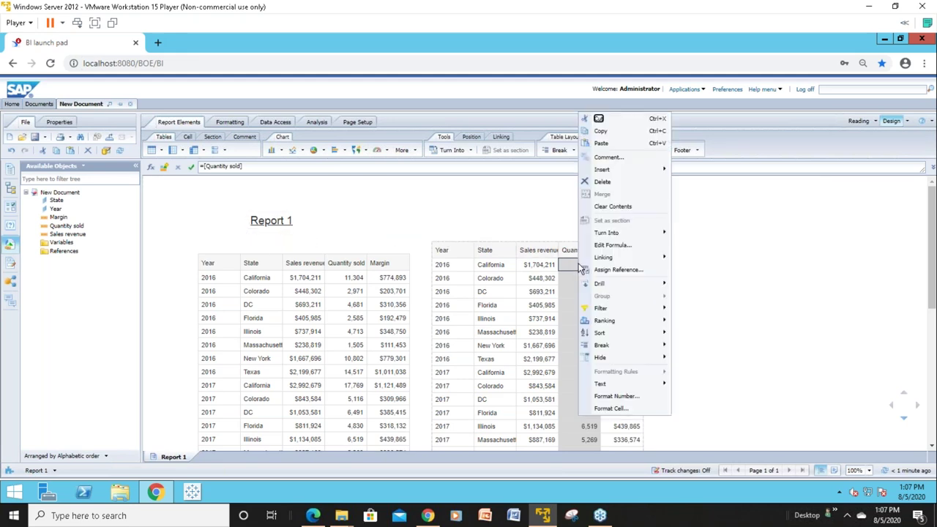
{"action": "left_click", "coordinate": [612, 187]}
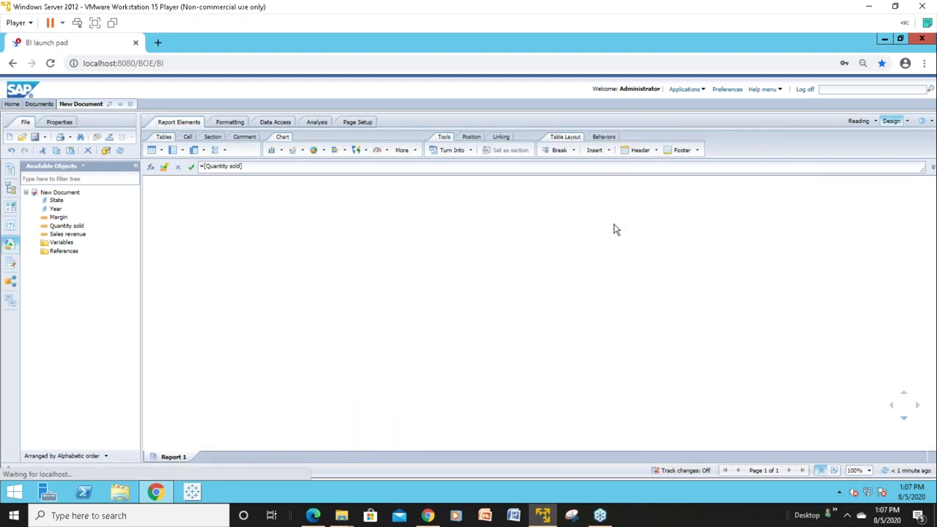
{"action": "right_click", "coordinate": [582, 269]}
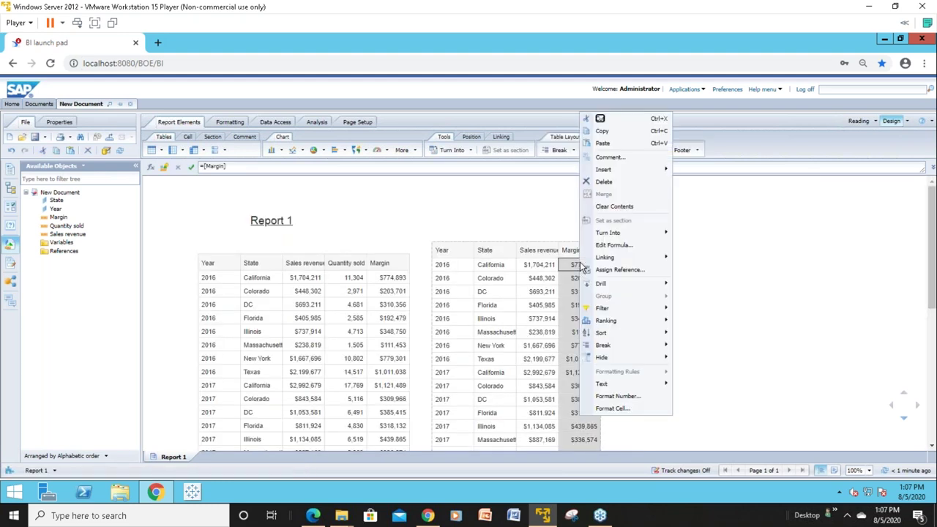
{"action": "left_click", "coordinate": [613, 186]}
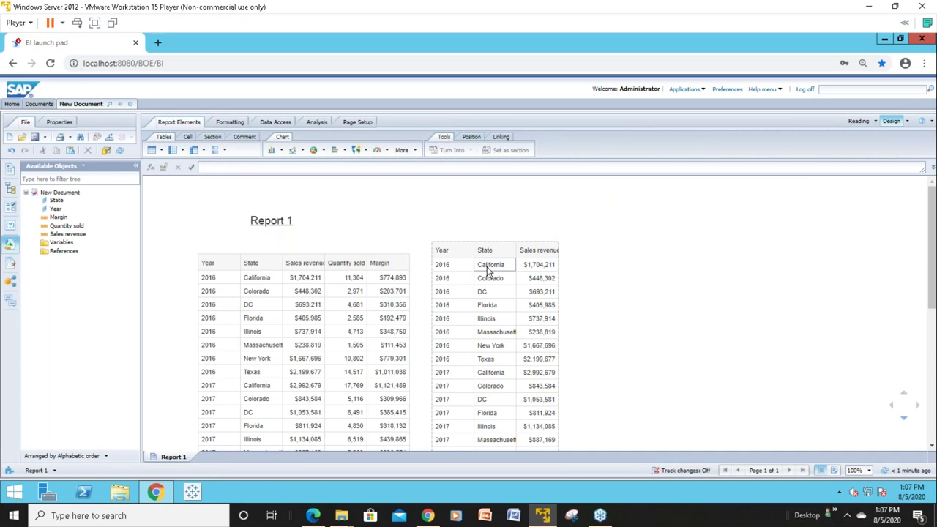
Step: Turn the copied Year, State and Sales revenue table into a cross table
{"action": "right_click", "coordinate": [489, 271]}
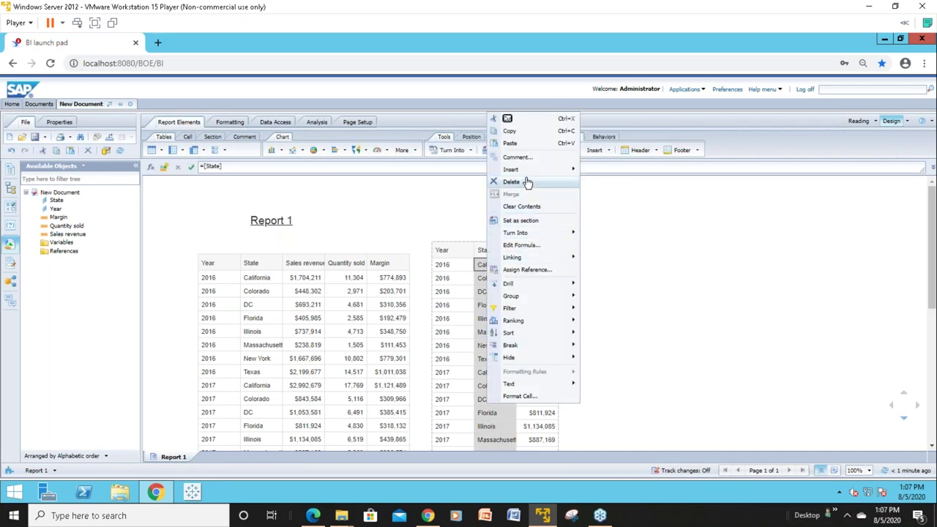
{"action": "mouse_move", "coordinate": [524, 232]}
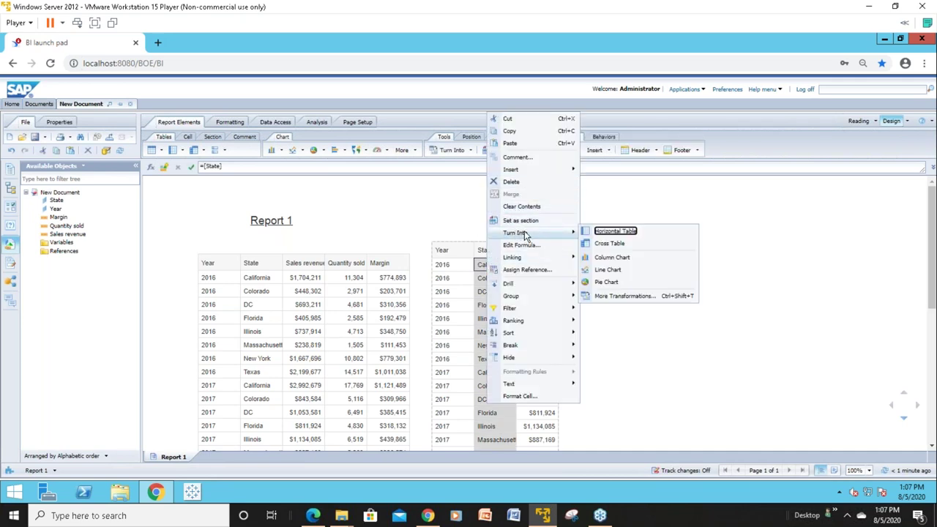
{"action": "left_click", "coordinate": [598, 244]}
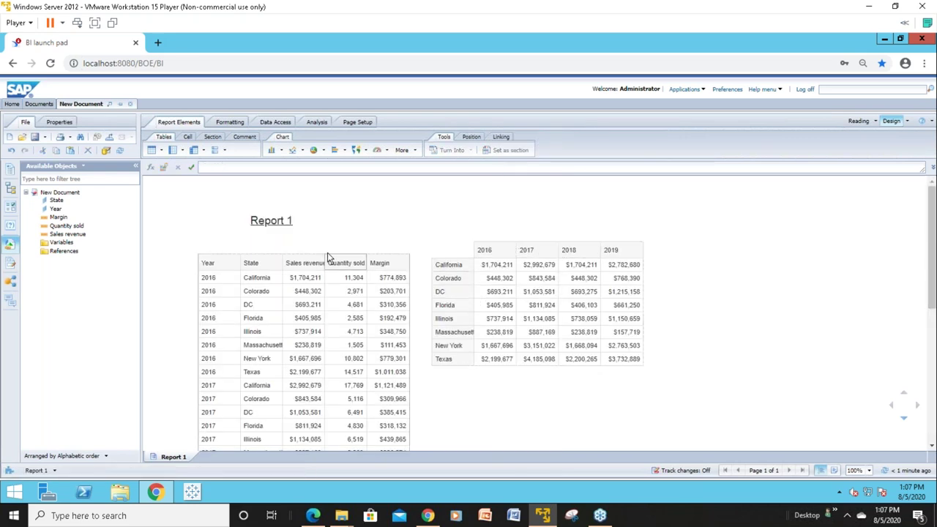
Step: Add a break on the Year column of the original table
{"action": "left_click", "coordinate": [235, 273]}
{"action": "left_click", "coordinate": [233, 279]}
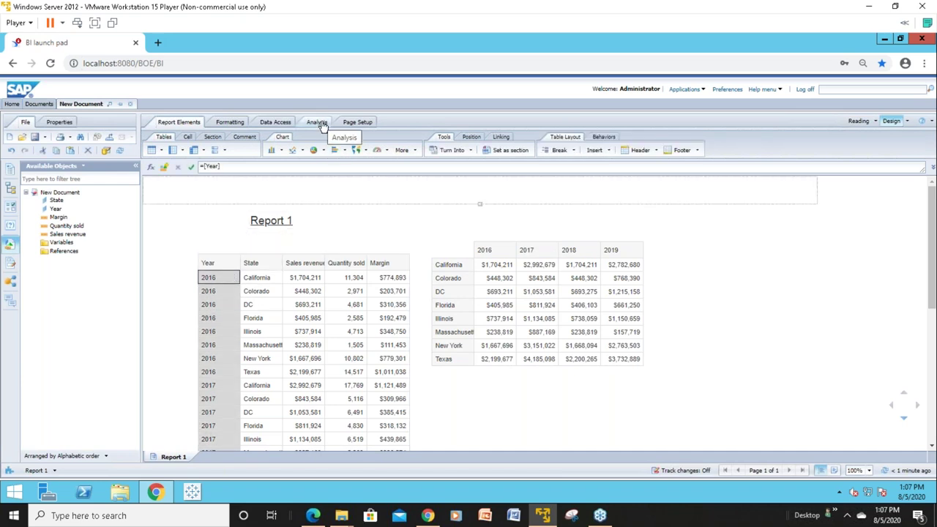
{"action": "left_click", "coordinate": [317, 122]}
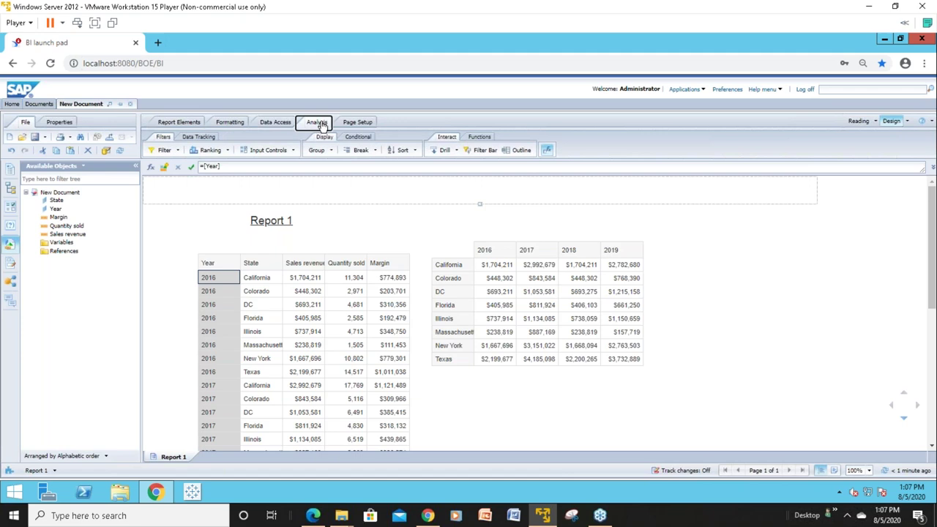
{"action": "left_click", "coordinate": [348, 151]}
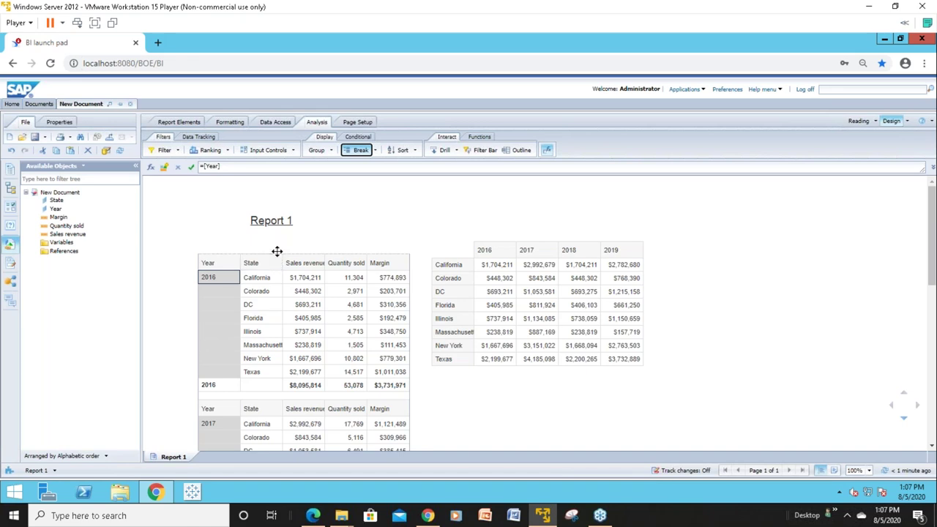
Step: Move the original table down, place the cross table above it, and delete the Report 1 title cell
{"action": "left_click_drag", "start_coordinate": [277, 253], "coordinate": [253, 370]}
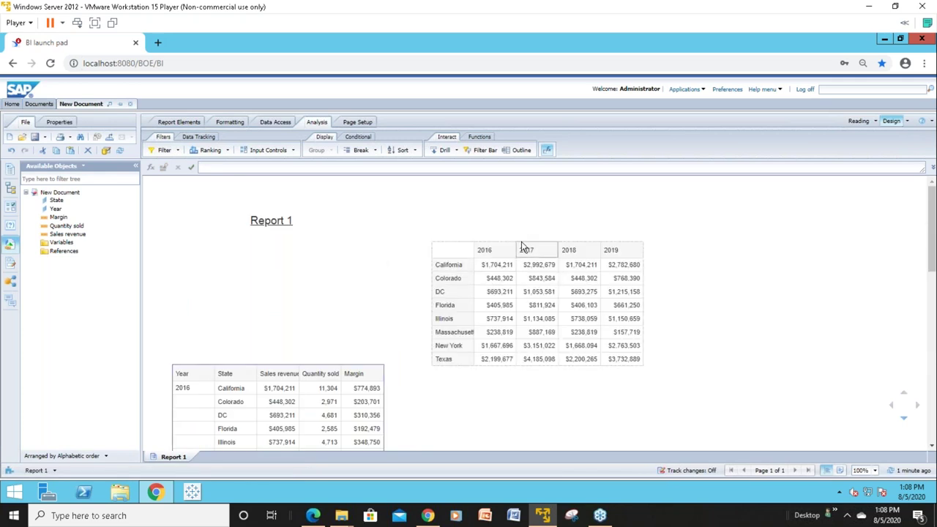
{"action": "left_click_drag", "start_coordinate": [521, 242], "coordinate": [268, 227]}
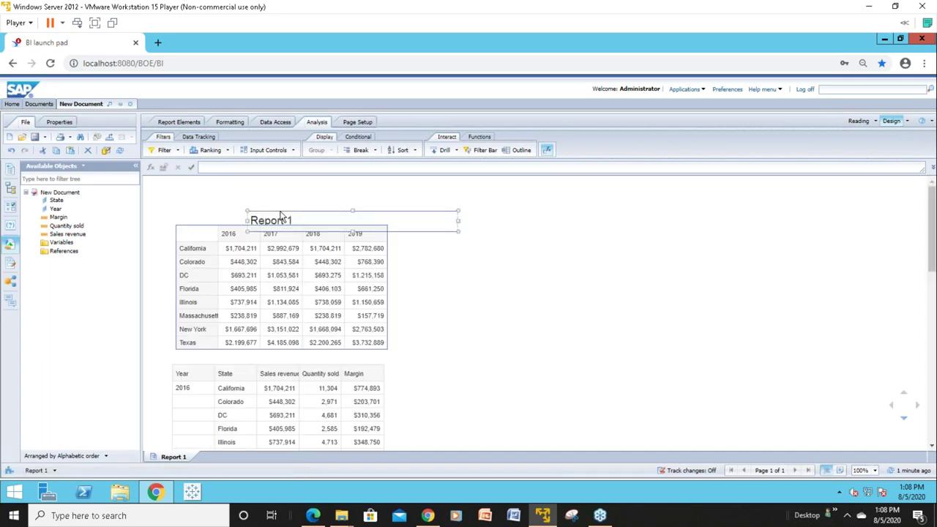
{"action": "right_click", "coordinate": [282, 210]}
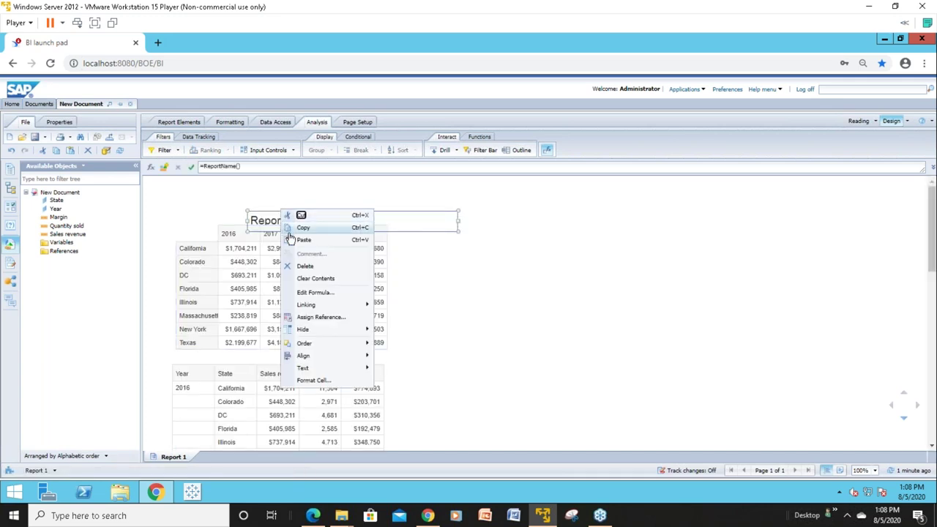
{"action": "left_click", "coordinate": [306, 265]}
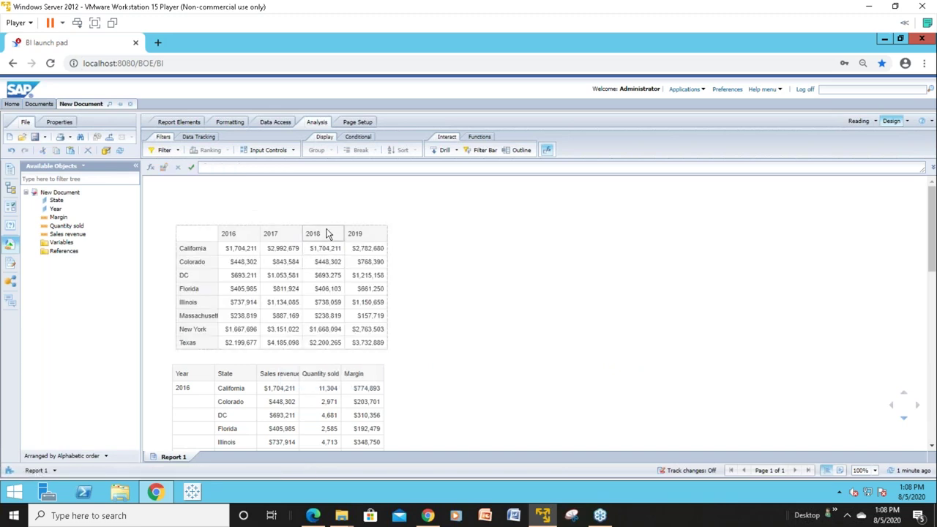
Step: Set the height of the report's page header to 0.00 inches
{"action": "left_click", "coordinate": [327, 231]}
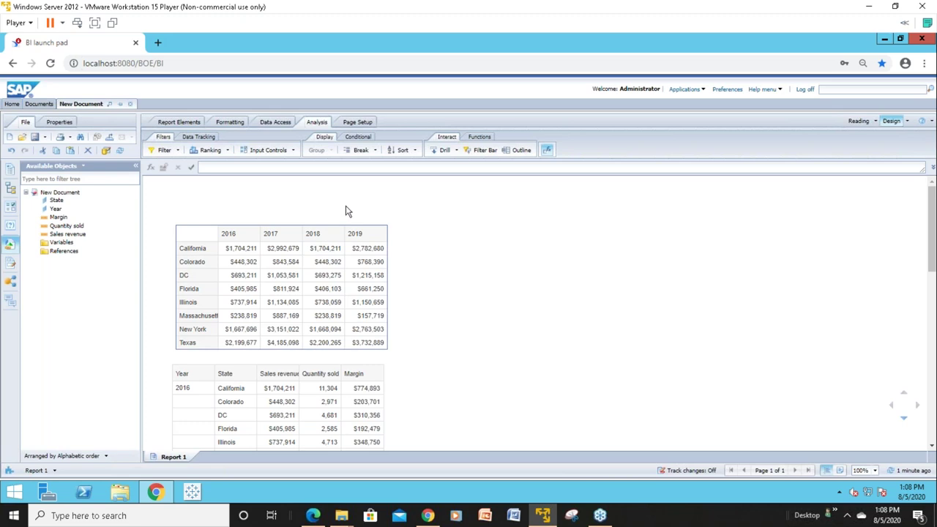
{"action": "left_click", "coordinate": [242, 126]}
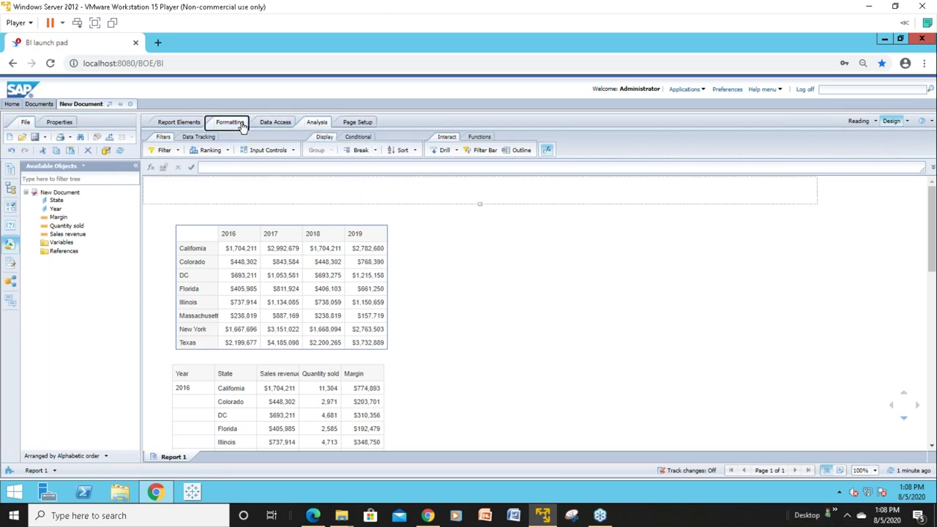
{"action": "left_click", "coordinate": [356, 122]}
{"action": "left_click", "coordinate": [352, 137]}
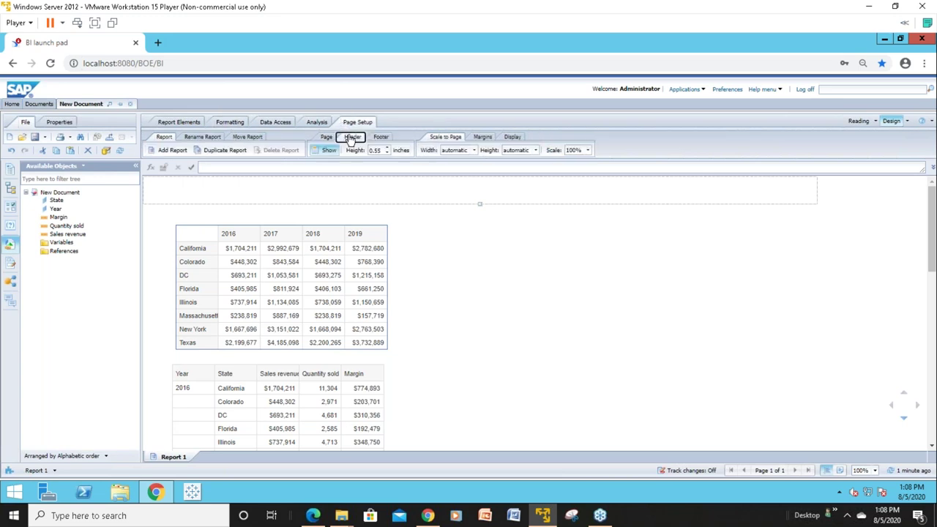
{"action": "left_click", "coordinate": [388, 152]}
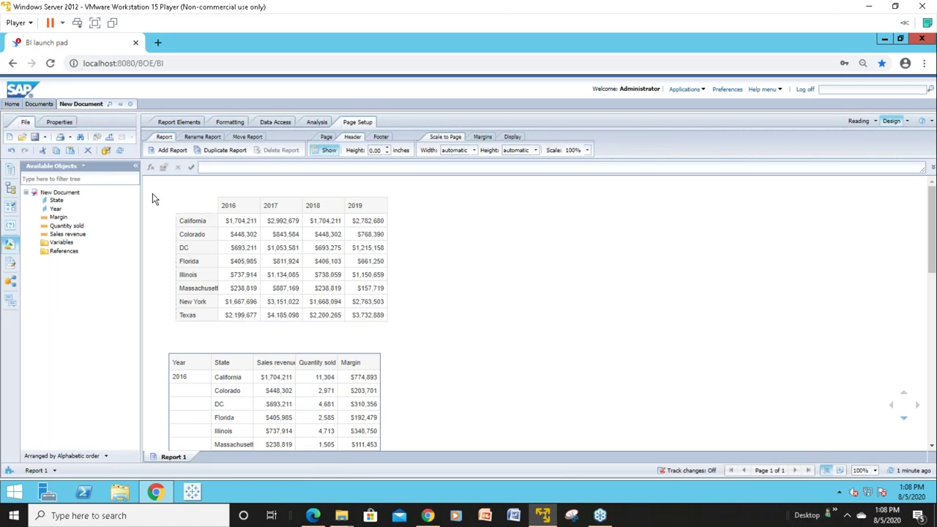
Step: Insert a State and Margin table beside the detail table and turn it into a pie chart
{"action": "left_click", "coordinate": [63, 202]}
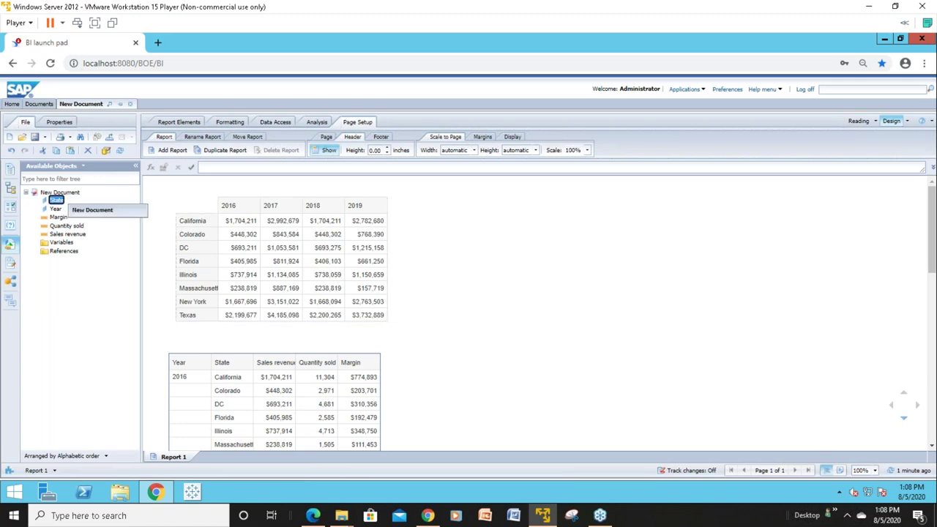
{"action": "left_click", "coordinate": [57, 218]}
{"action": "left_click_drag", "start_coordinate": [57, 219], "coordinate": [460, 370]}
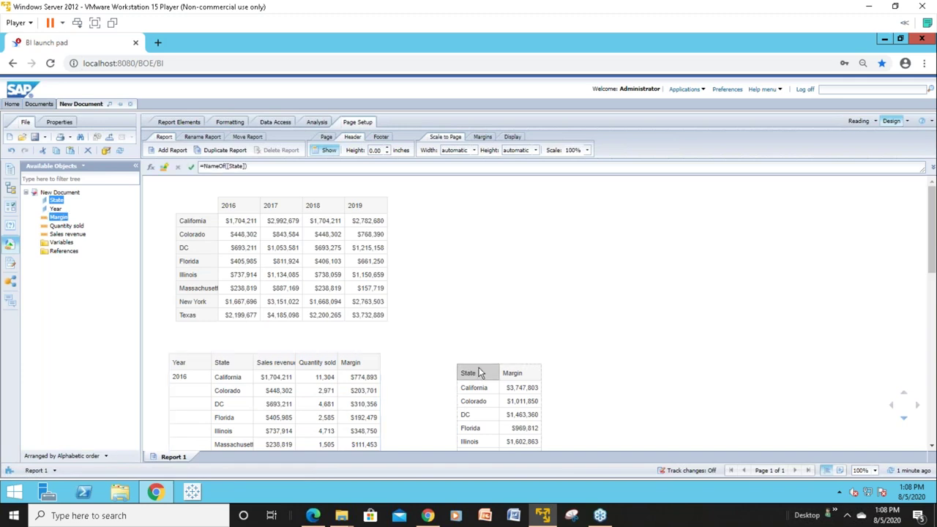
{"action": "right_click", "coordinate": [477, 373]}
{"action": "mouse_move", "coordinate": [512, 232]}
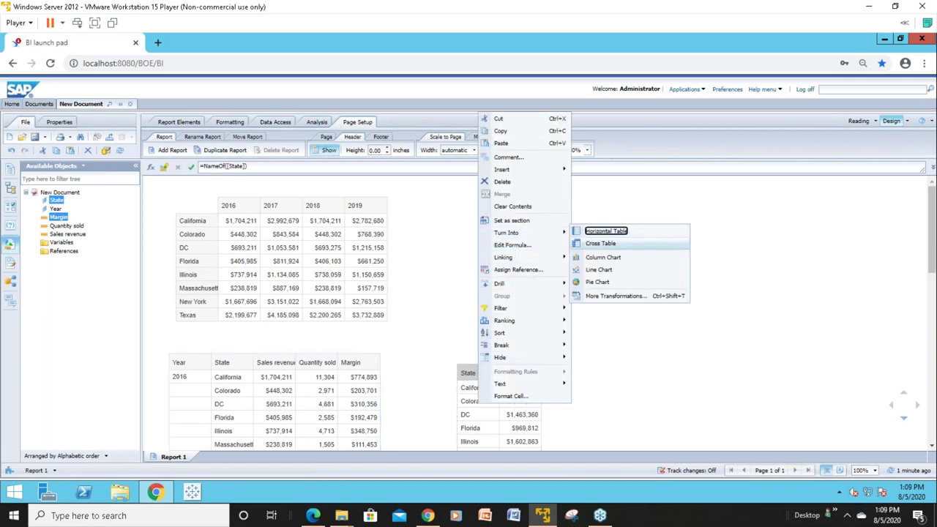
{"action": "left_click", "coordinate": [606, 286]}
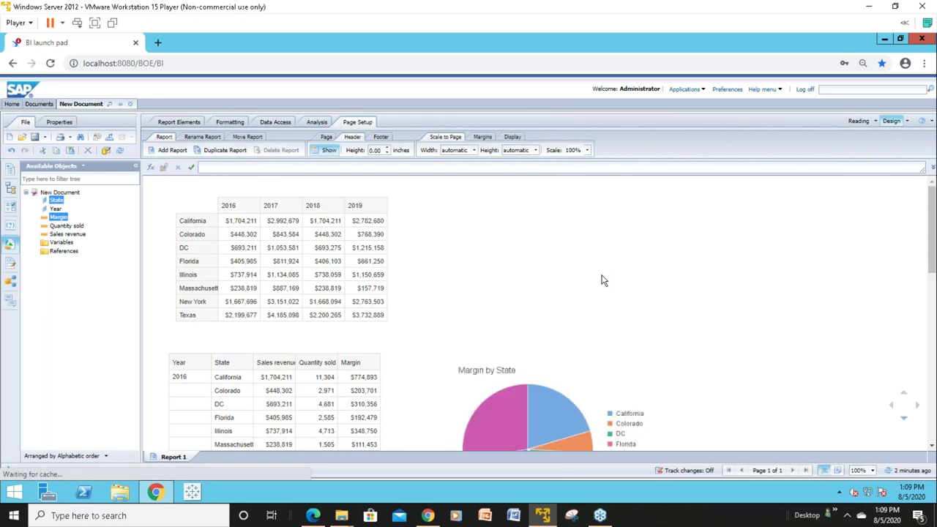
Step: Shrink the Margin by State pie chart to a narrower and shorter frame
{"action": "scroll", "coordinate": [574, 320], "scroll_direction": "down", "scroll_amount": 3}
{"action": "left_click", "coordinate": [570, 313]}
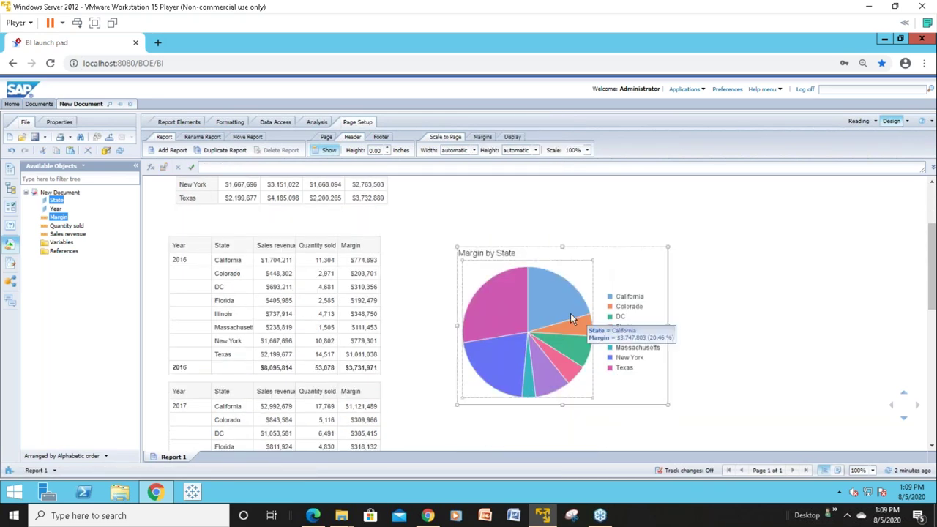
{"action": "left_click", "coordinate": [664, 403]}
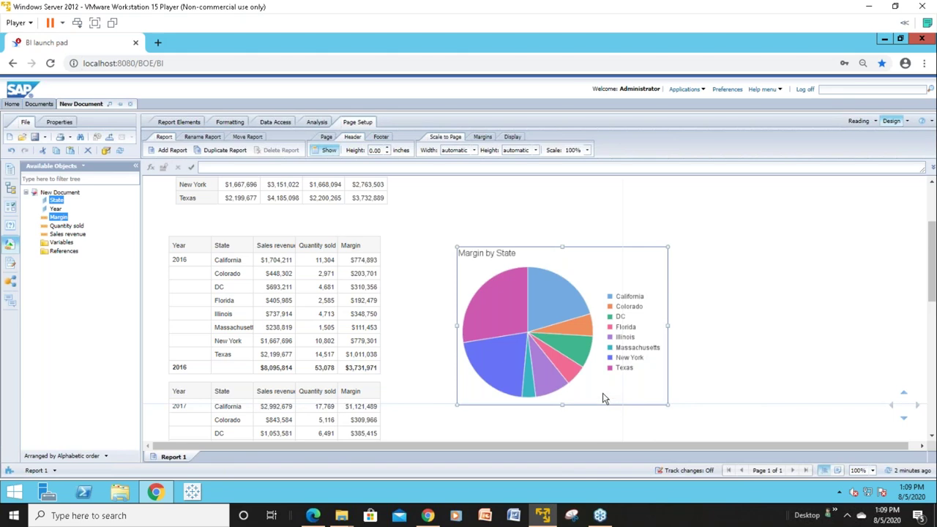
{"action": "left_click", "coordinate": [589, 367]}
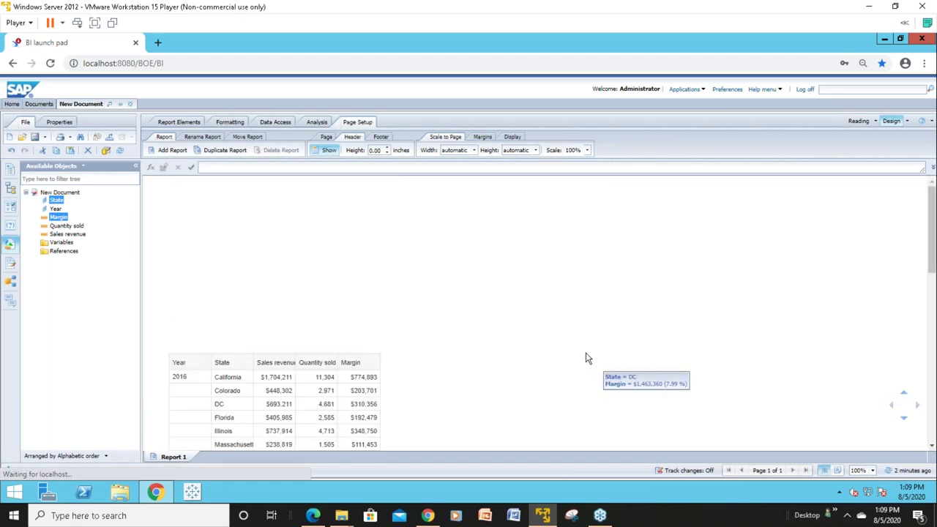
{"action": "scroll", "coordinate": [409, 231], "scroll_direction": "up", "scroll_amount": 3}
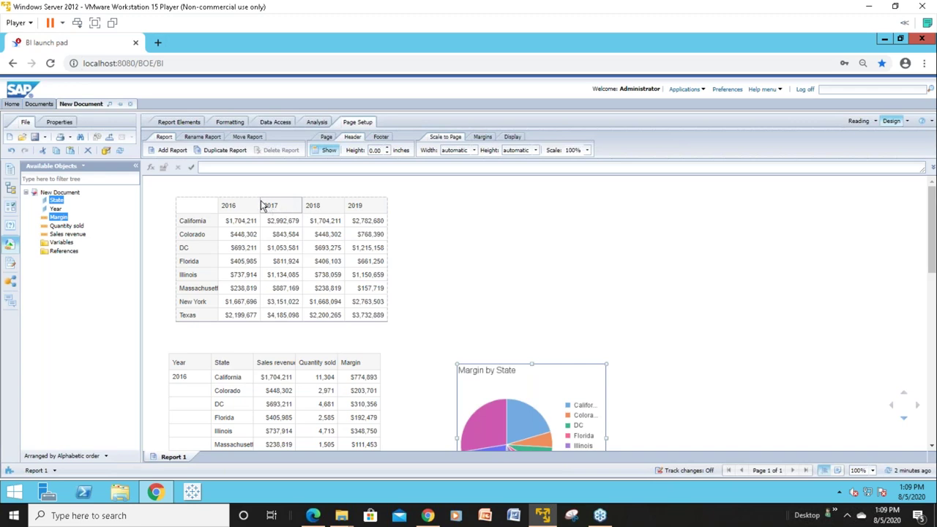
Step: Insert a Year and State table beside the cross table and add Margin as its third column
{"action": "left_click", "coordinate": [56, 210], "text": "ctrl"}
{"action": "right_click", "coordinate": [57, 211]}
{"action": "key", "text": "Escape"}
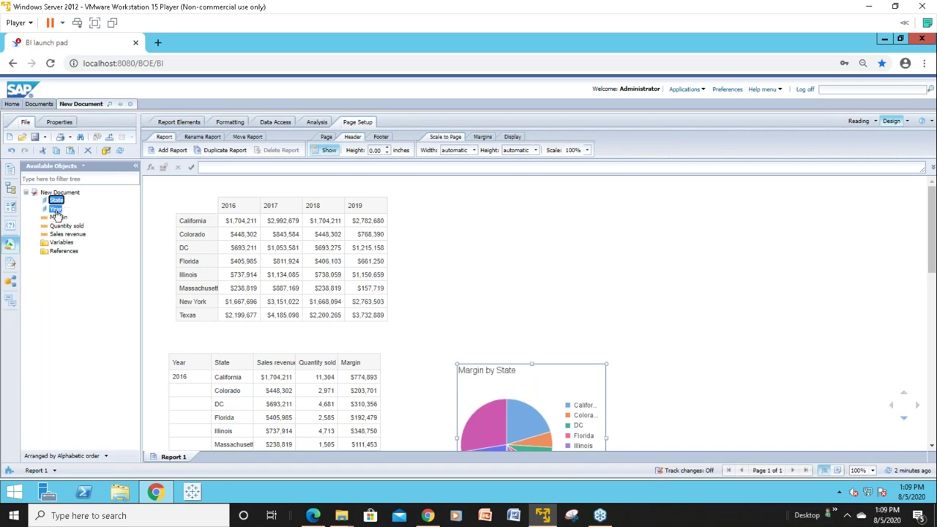
{"action": "mouse_move", "coordinate": [56, 211]}
{"action": "left_mouse_down"}
{"action": "mouse_move", "coordinate": [293, 231]}
{"action": "mouse_move", "coordinate": [439, 223]}
{"action": "left_mouse_up"}
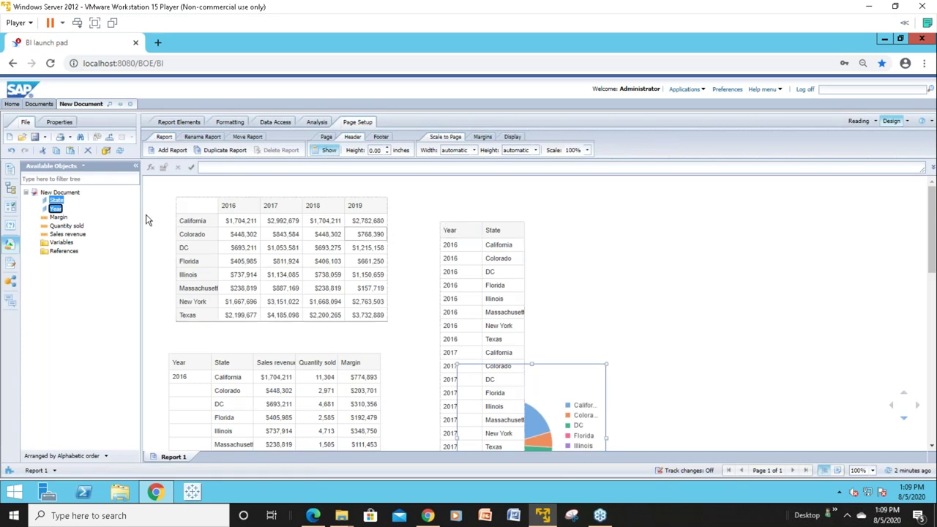
{"action": "left_click_drag", "start_coordinate": [59, 218], "coordinate": [520, 245]}
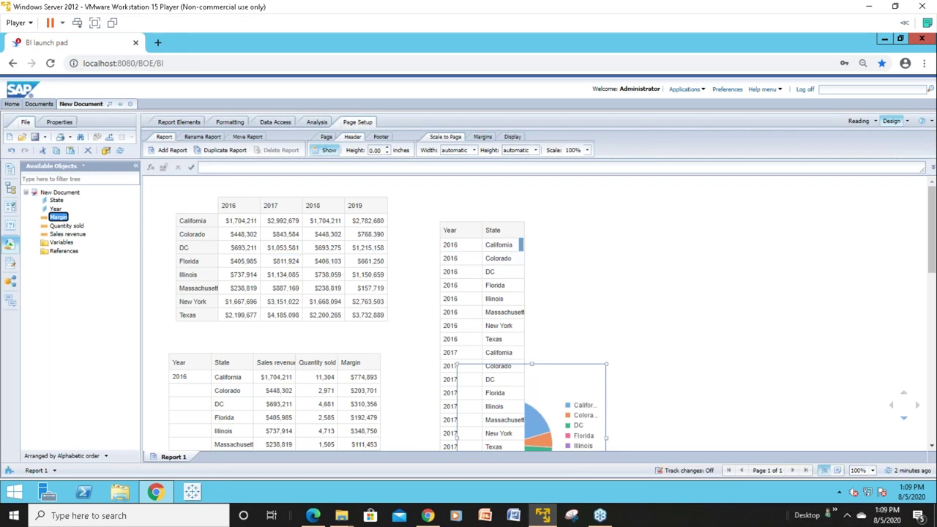
Step: Turn the Year, State and Margin table into a 3D Column Chart
{"action": "right_click", "coordinate": [521, 249]}
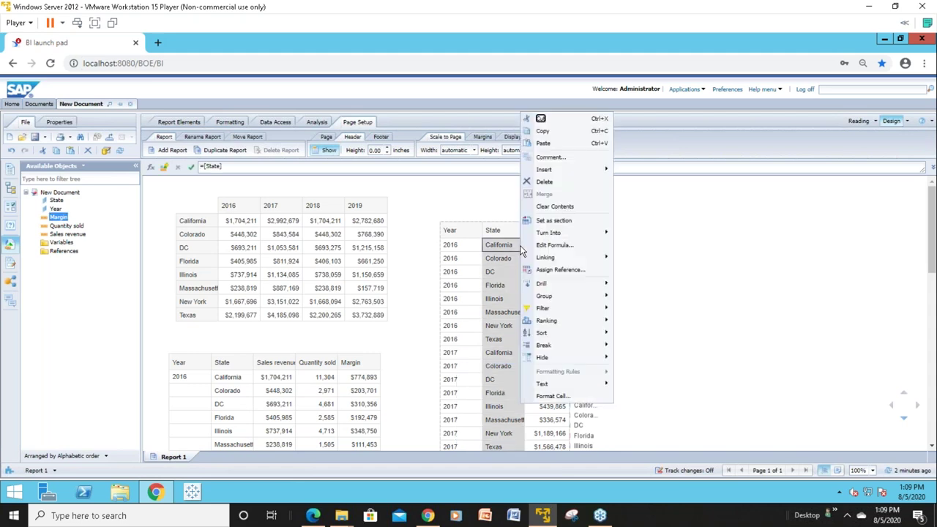
{"action": "mouse_move", "coordinate": [553, 233]}
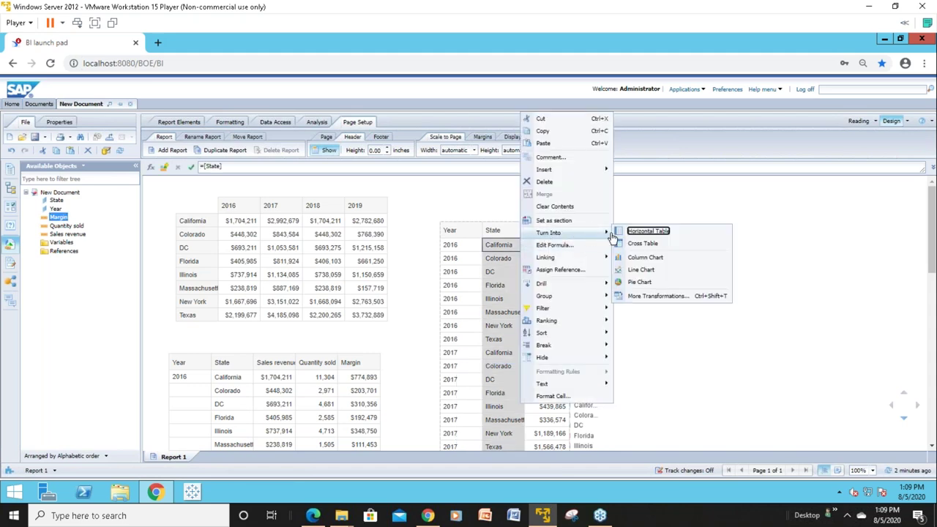
{"action": "left_click", "coordinate": [658, 296]}
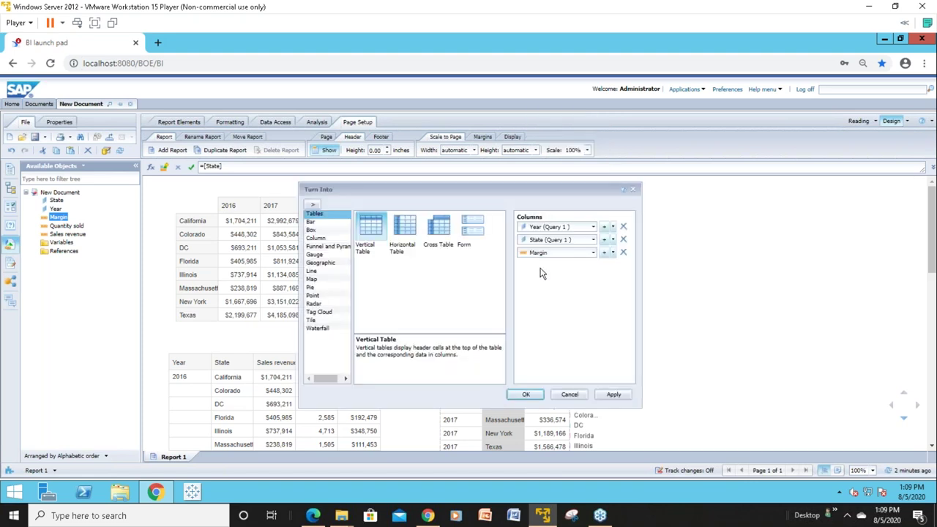
{"action": "left_click", "coordinate": [326, 231]}
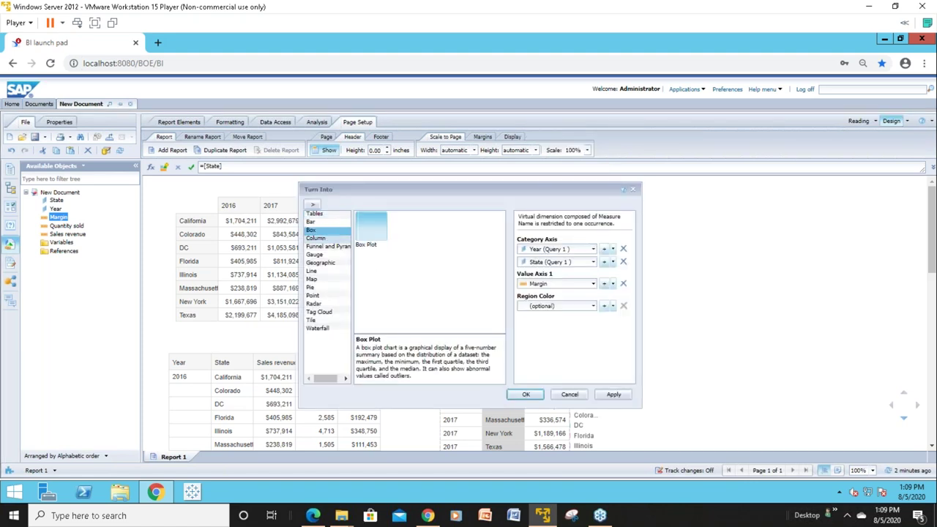
{"action": "left_click", "coordinate": [322, 238]}
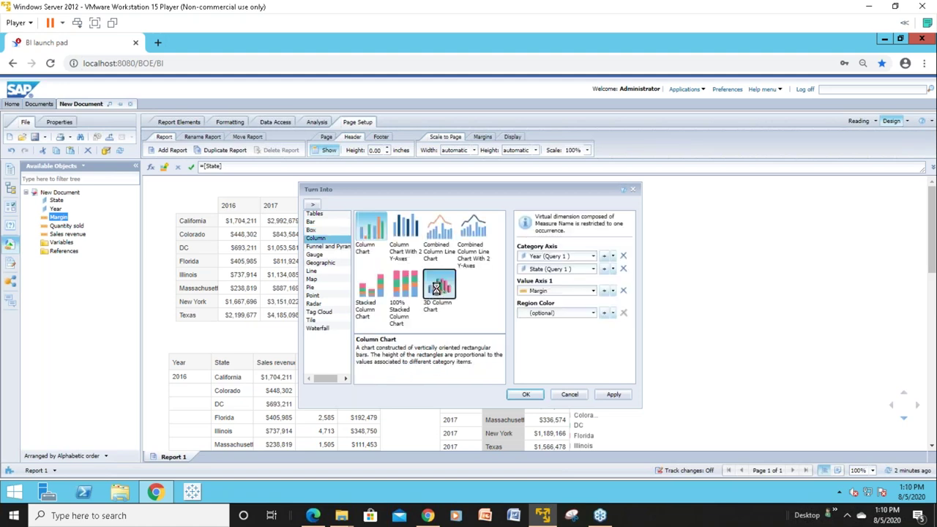
{"action": "left_click", "coordinate": [438, 284]}
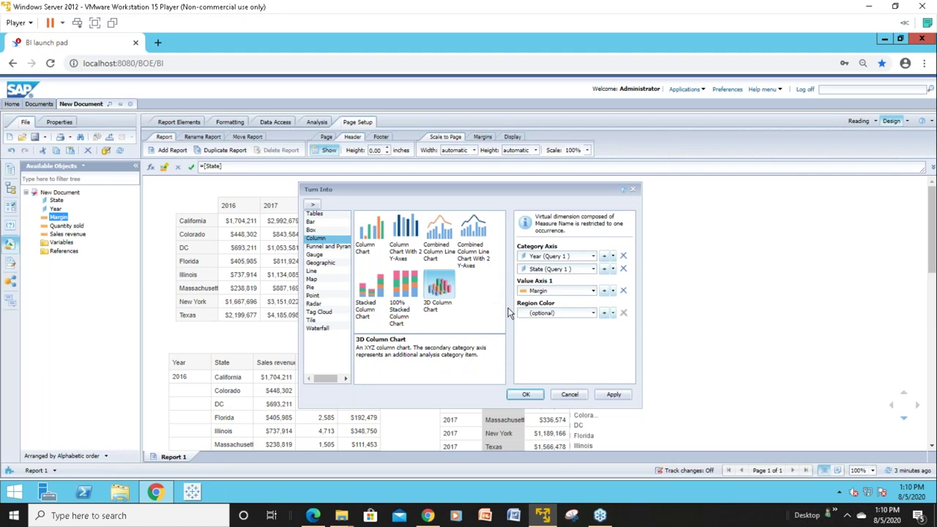
{"action": "left_click", "coordinate": [531, 396]}
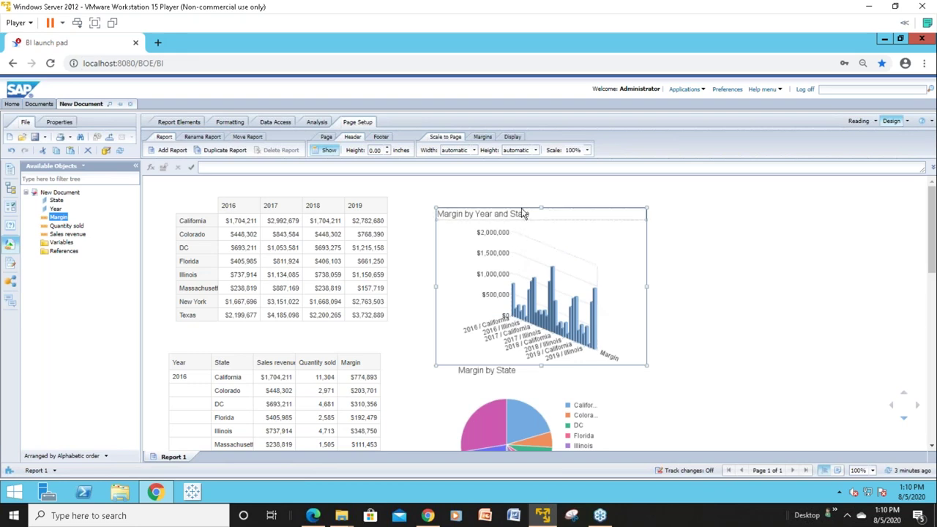
Step: Reassign the 3D column chart's data by removing Year from the Category Axis and using Year as the Region Color
{"action": "right_click", "coordinate": [520, 208]}
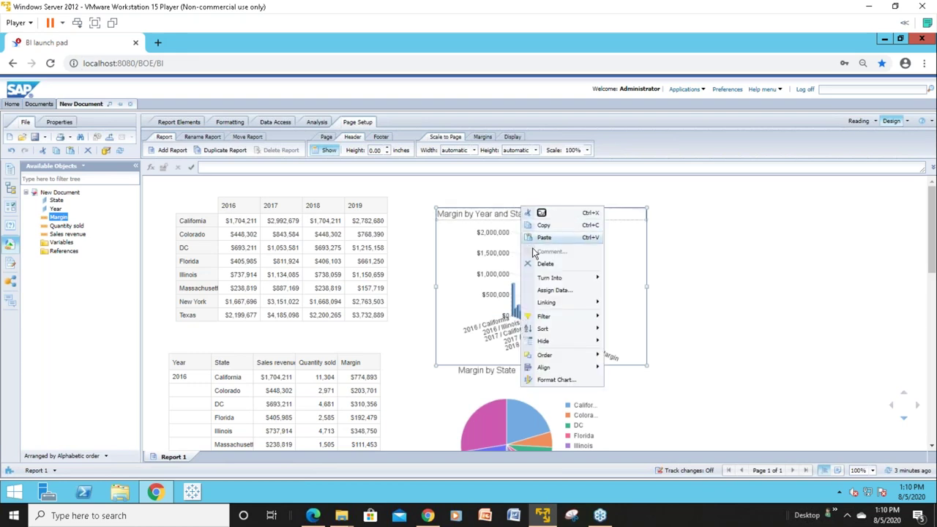
{"action": "left_click", "coordinate": [544, 291]}
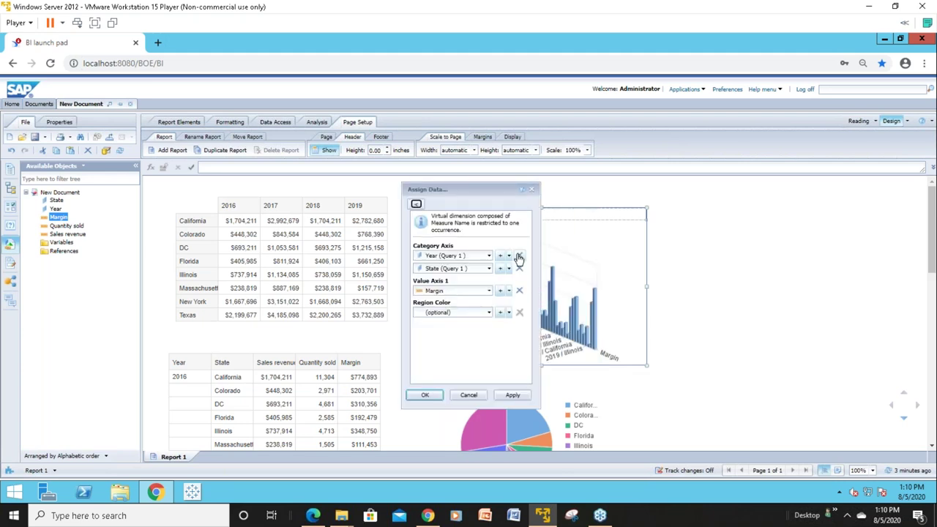
{"action": "left_click", "coordinate": [518, 258]}
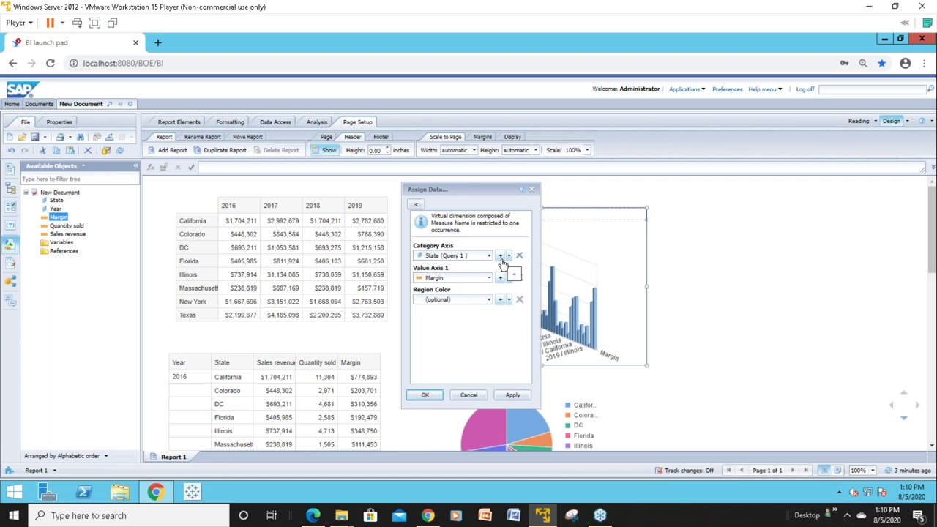
{"action": "left_click", "coordinate": [488, 300]}
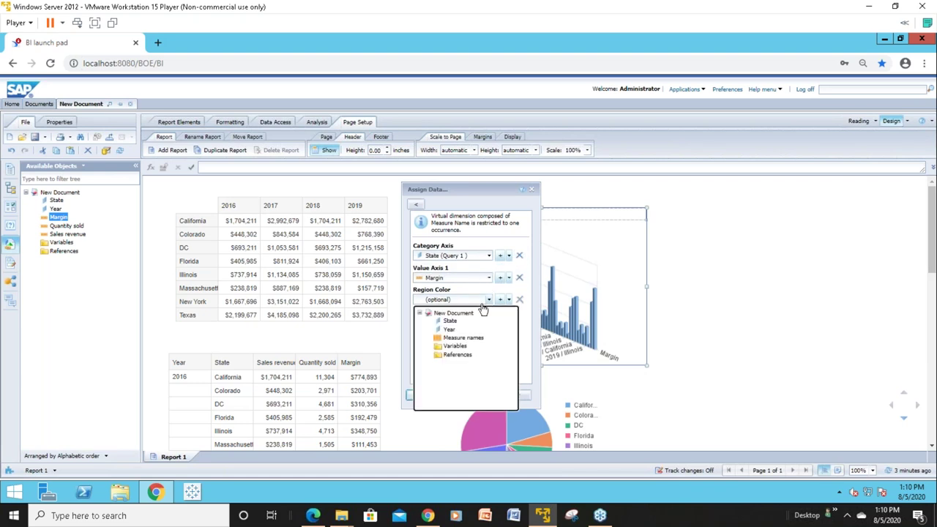
{"action": "left_click", "coordinate": [449, 330]}
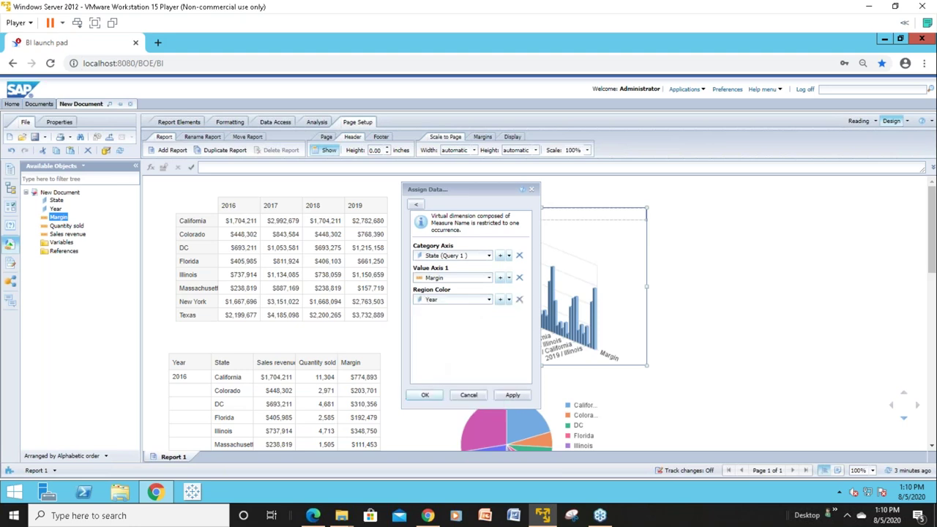
{"action": "left_click", "coordinate": [426, 394]}
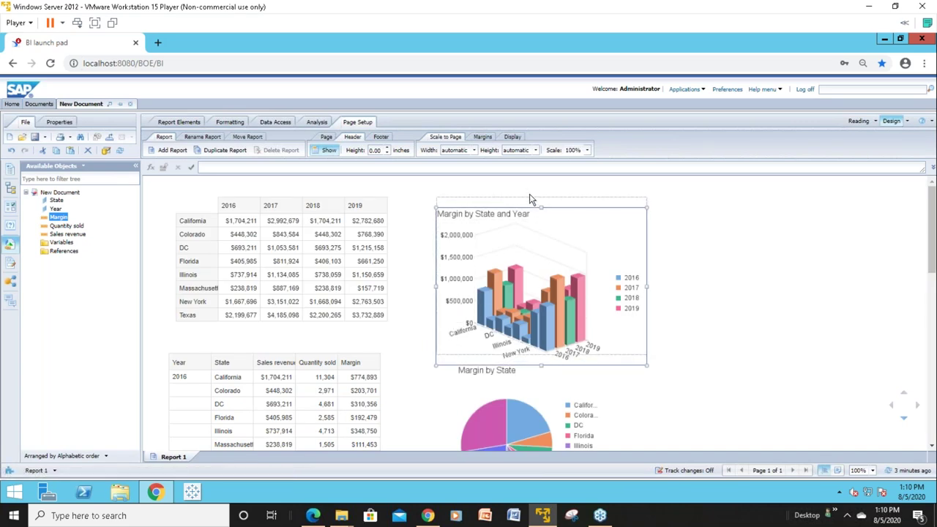
Step: Move the 3D column chart level with the cross table, enlarge it slightly, and shift the pie chart down below it
{"action": "left_click", "coordinate": [511, 214]}
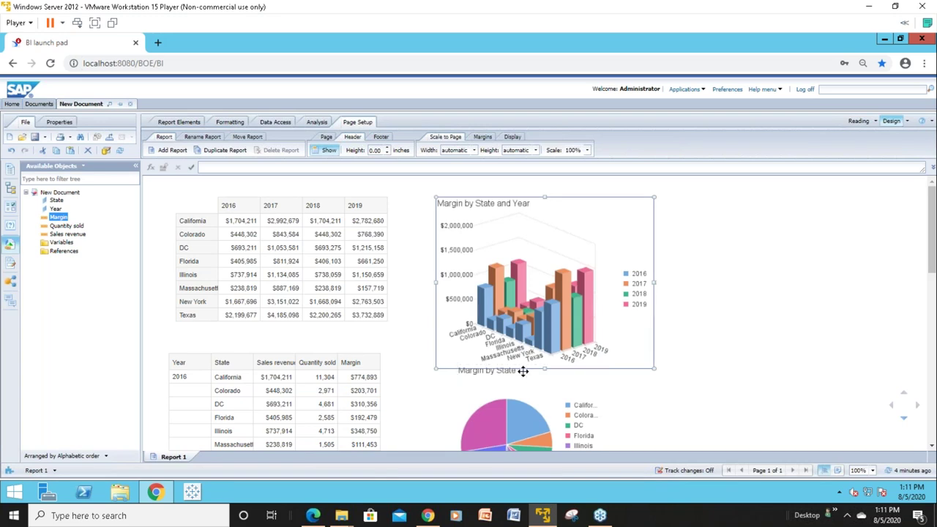
{"action": "left_click", "coordinate": [604, 399]}
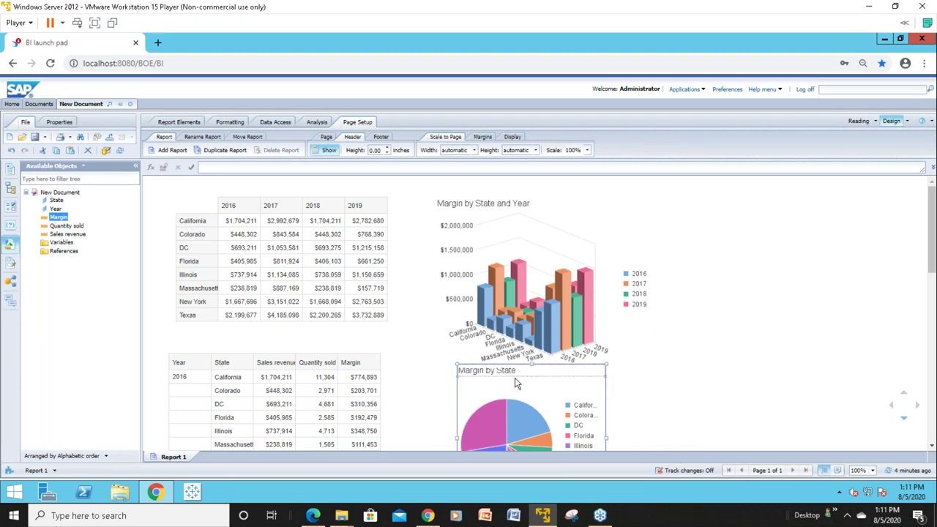
{"action": "left_click", "coordinate": [457, 404]}
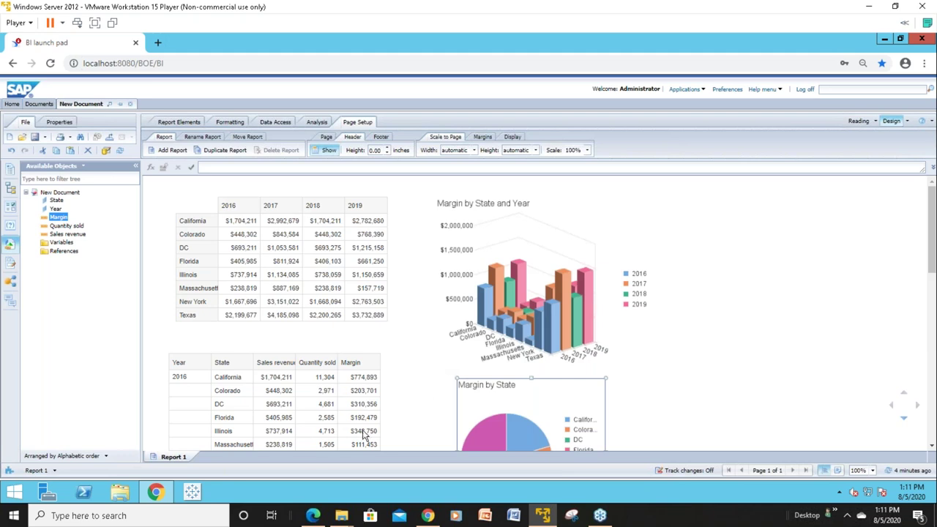
Step: Duplicate Report 1 and return to the original report
{"action": "right_click", "coordinate": [185, 458]}
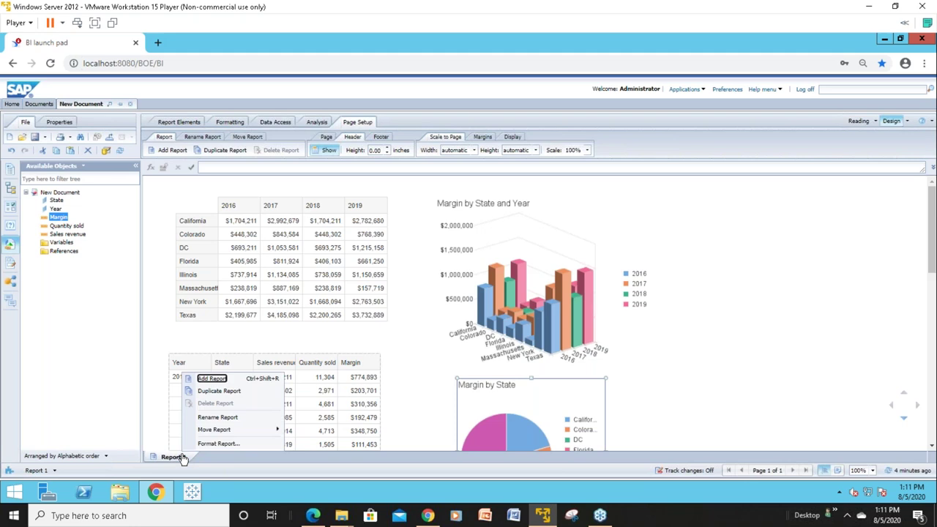
{"action": "left_click", "coordinate": [235, 391]}
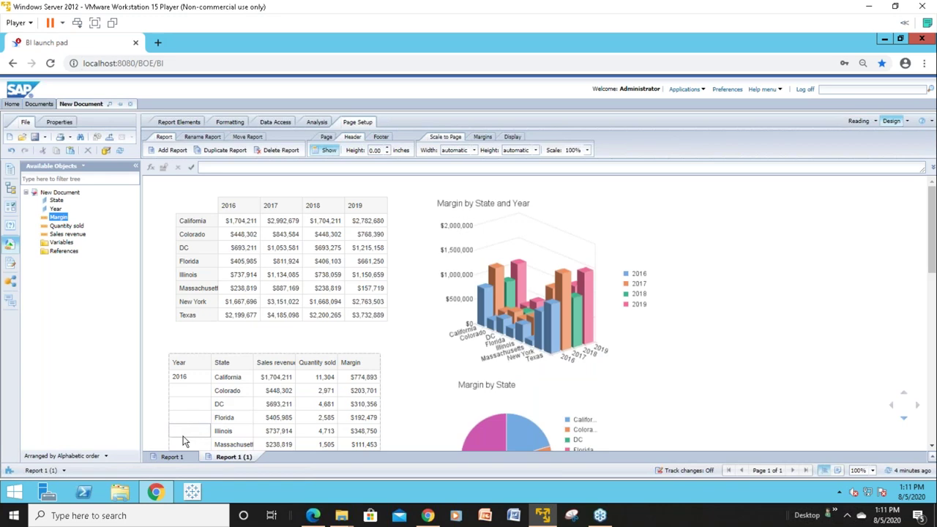
{"action": "left_click", "coordinate": [172, 457]}
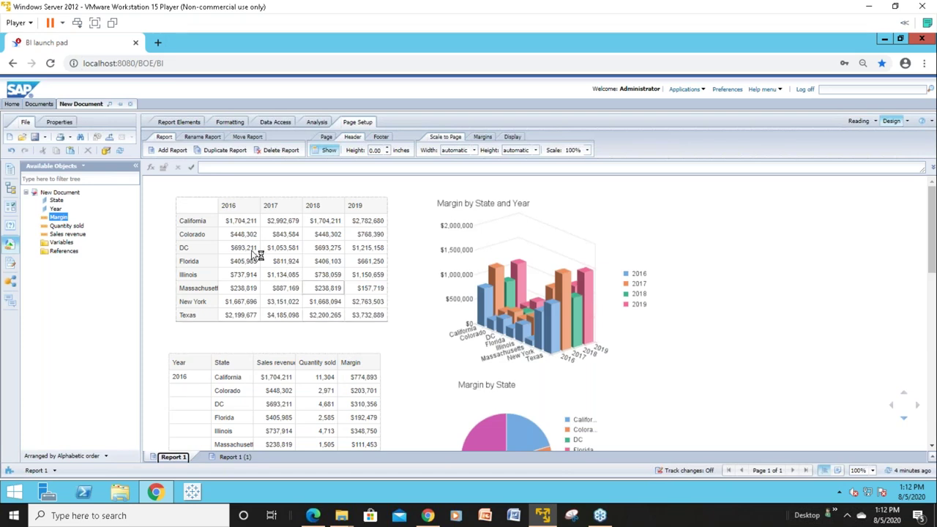
Step: Start a new dimension variable named Switch with the description "menuitem"
{"action": "left_click", "coordinate": [73, 246]}
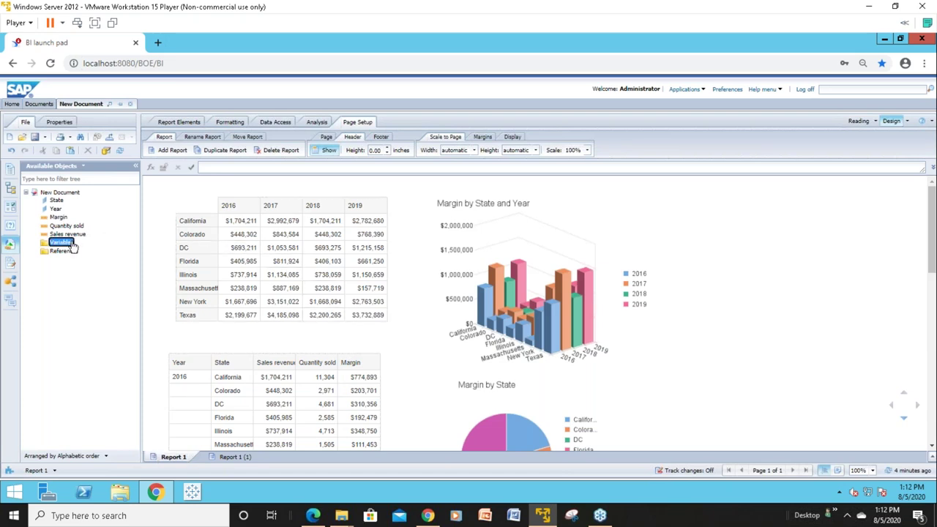
{"action": "right_click", "coordinate": [73, 246]}
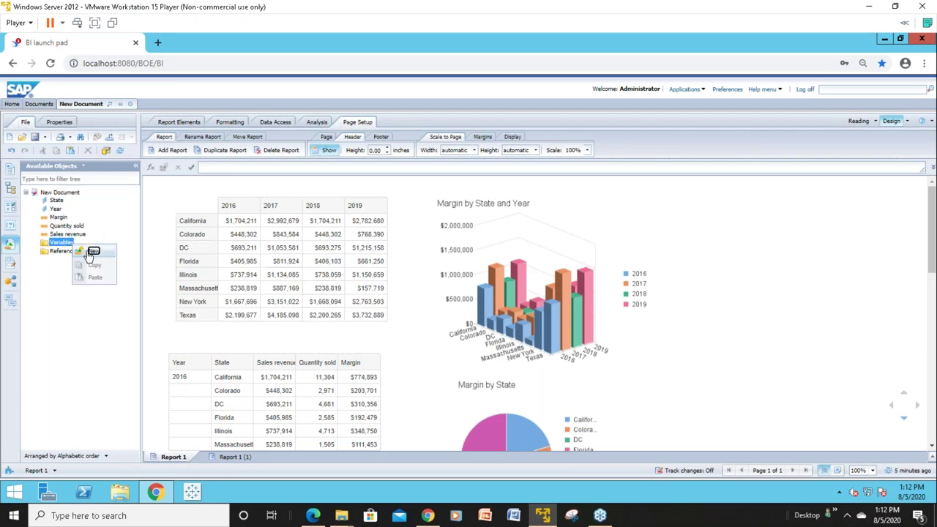
{"action": "left_click", "coordinate": [91, 254]}
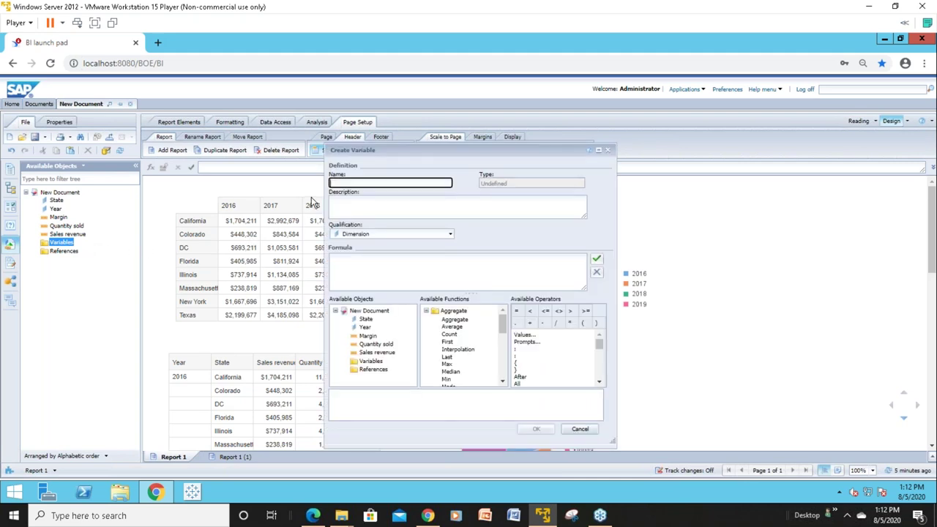
{"action": "type", "text": "Switch"}
{"action": "left_click", "coordinate": [351, 210]}
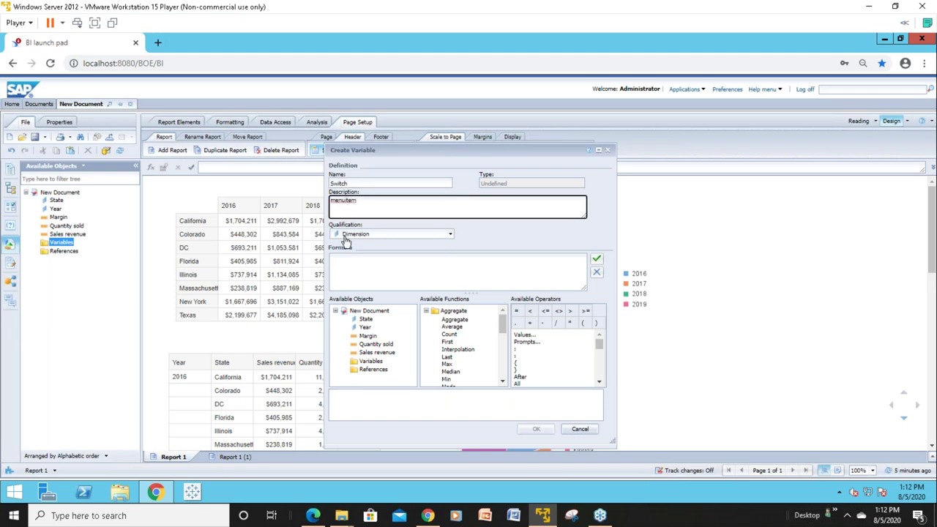
Step: Give the Switch variable the formula =" ", validate it and save the variable
{"action": "left_click", "coordinate": [344, 260]}
{"action": "type", "text": "="}
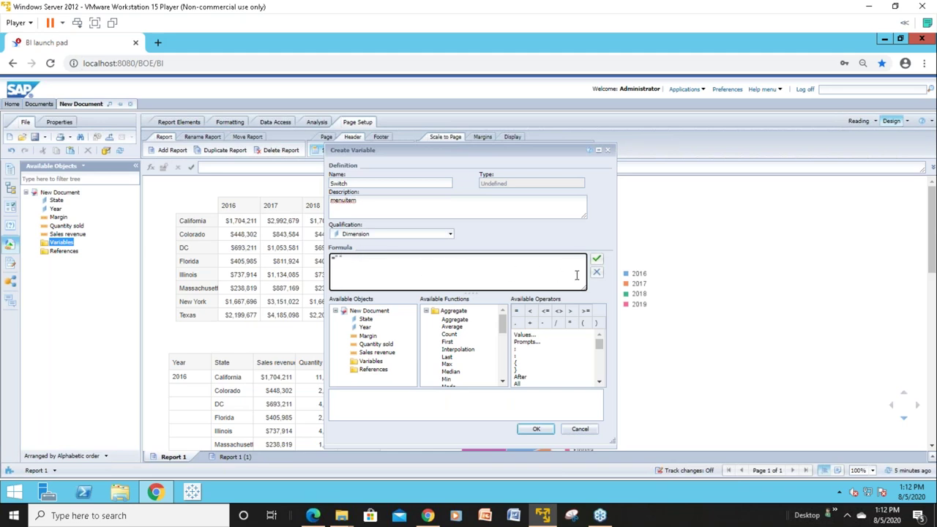
{"action": "left_click", "coordinate": [597, 259]}
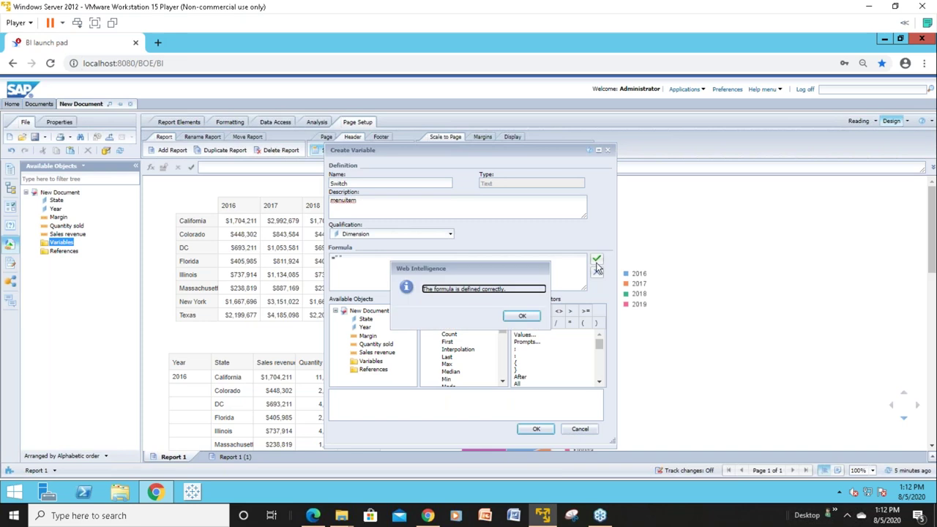
{"action": "left_click", "coordinate": [528, 321]}
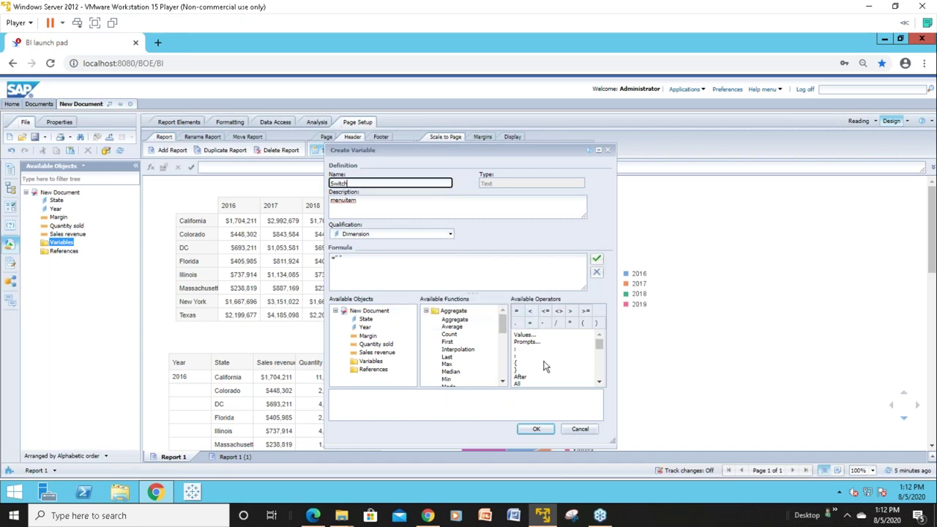
{"action": "left_click", "coordinate": [535, 429]}
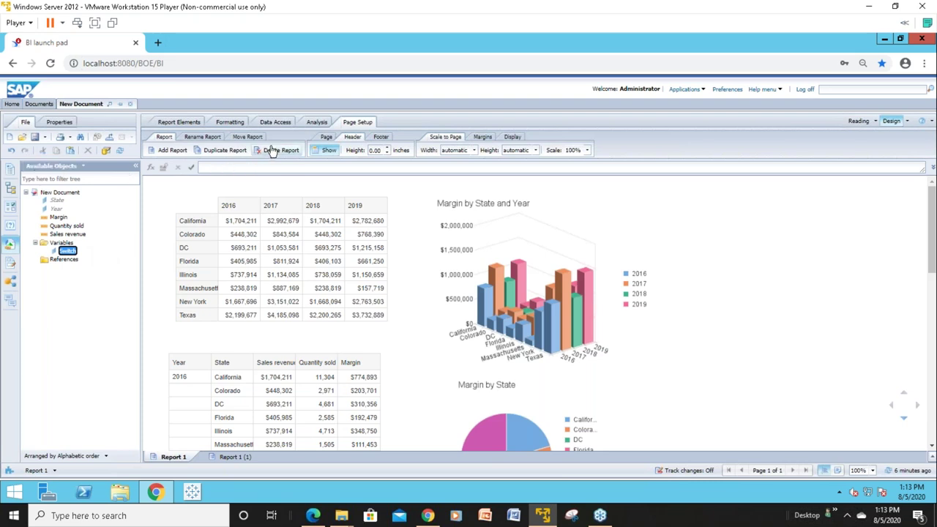
Step: Start a new input control based on the Switch variable
{"action": "left_click", "coordinate": [314, 122]}
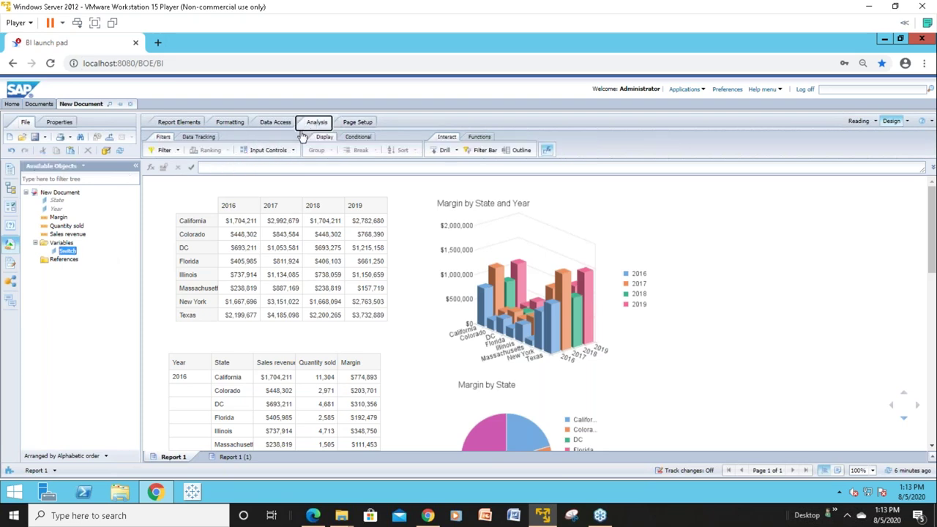
{"action": "left_click", "coordinate": [293, 150]}
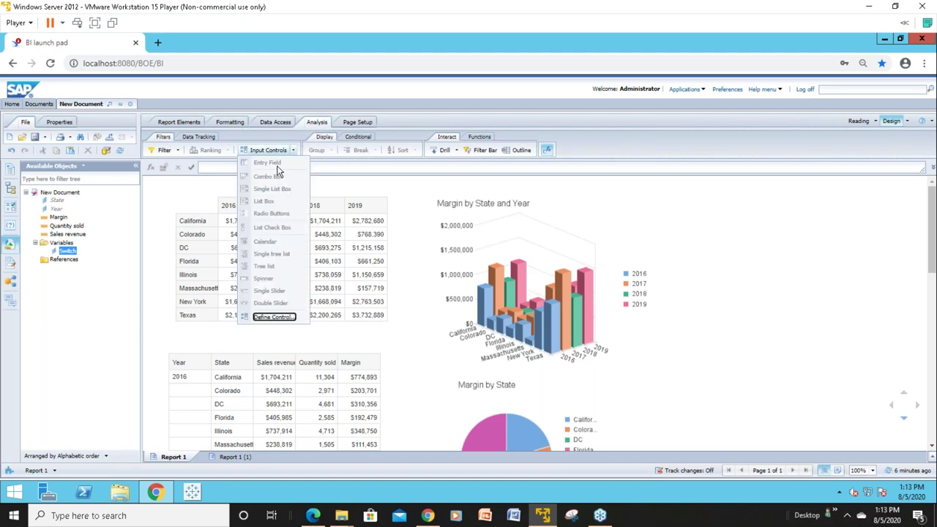
{"action": "left_click", "coordinate": [272, 151]}
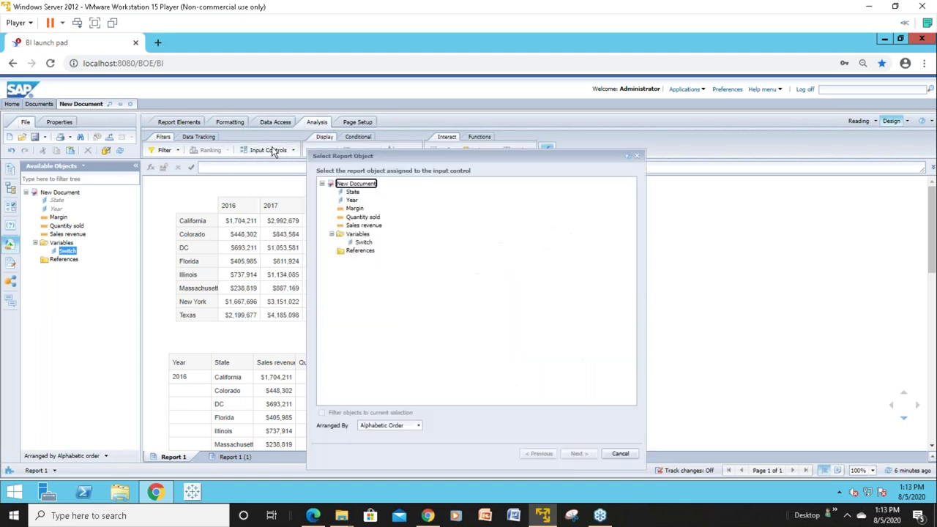
{"action": "left_click", "coordinate": [361, 243]}
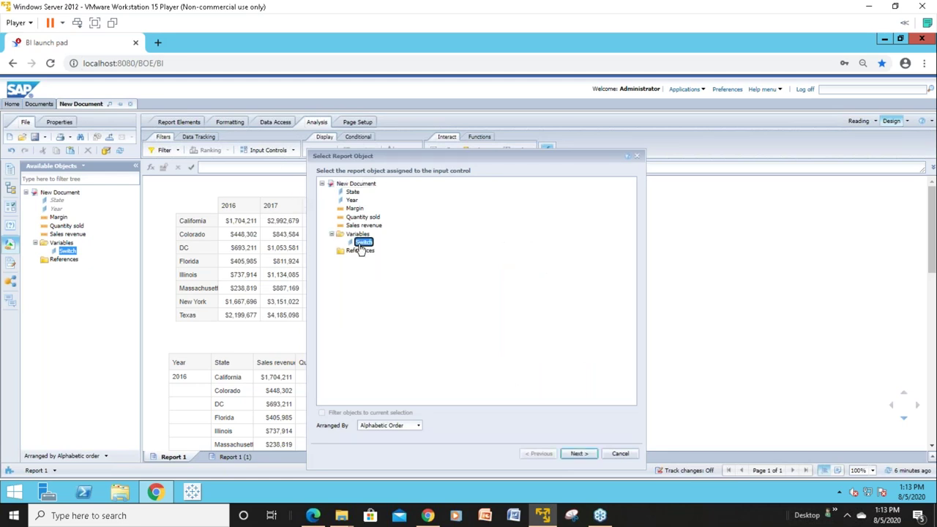
{"action": "left_click", "coordinate": [577, 455]}
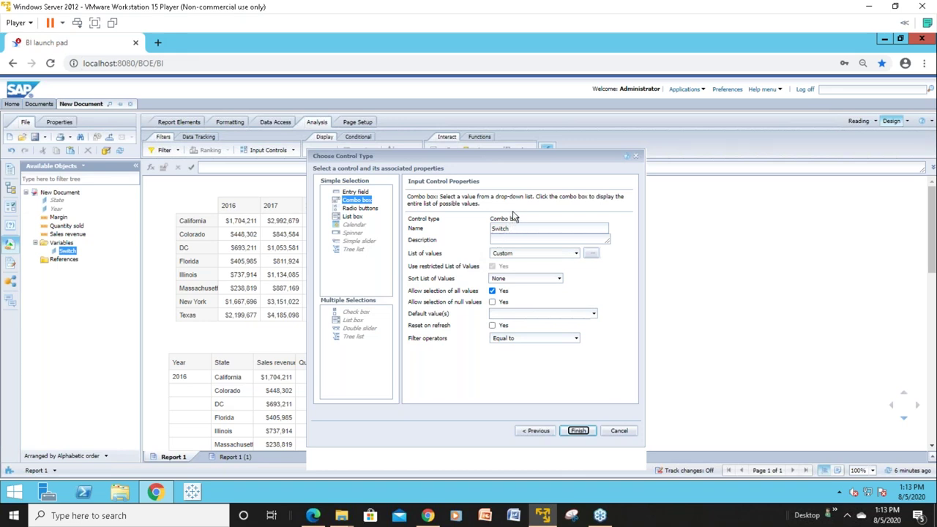
Step: Fill the combo box's custom list of values with Vertical Table, Cross Table, Pie Chart and 3D column Chart
{"action": "left_click", "coordinate": [590, 253]}
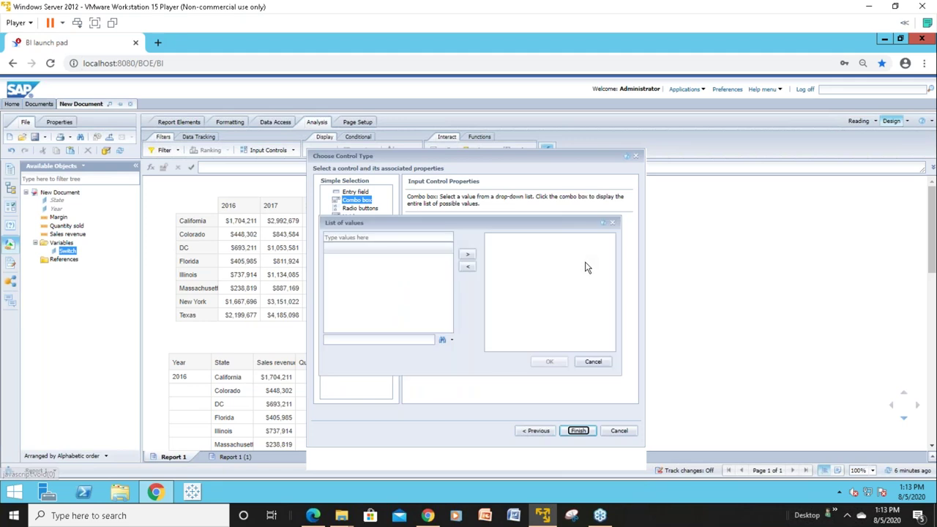
{"action": "left_click", "coordinate": [384, 238]}
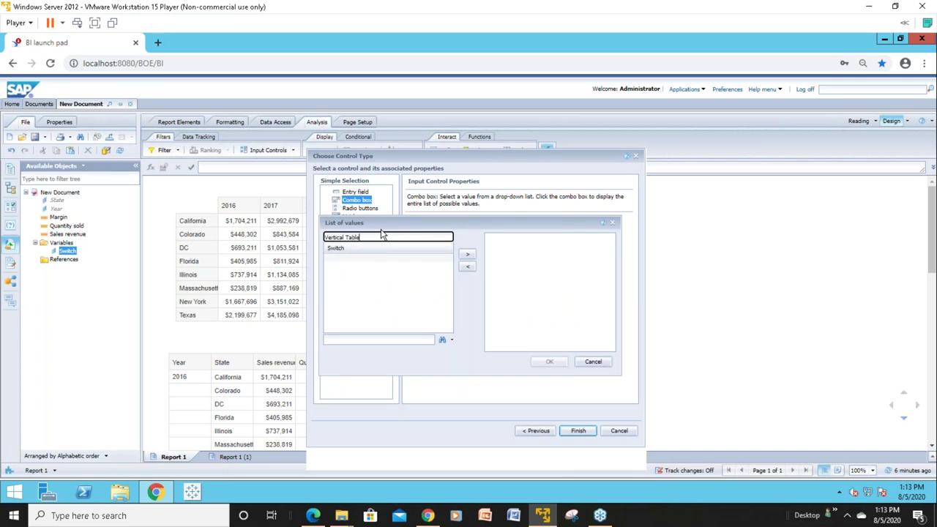
{"action": "left_click", "coordinate": [466, 255]}
{"action": "left_click", "coordinate": [417, 235]}
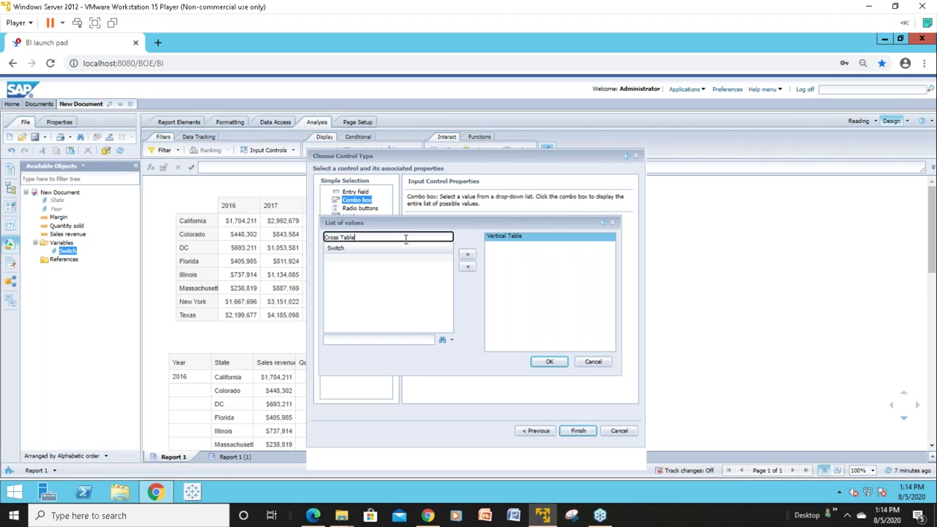
{"action": "left_click", "coordinate": [467, 257]}
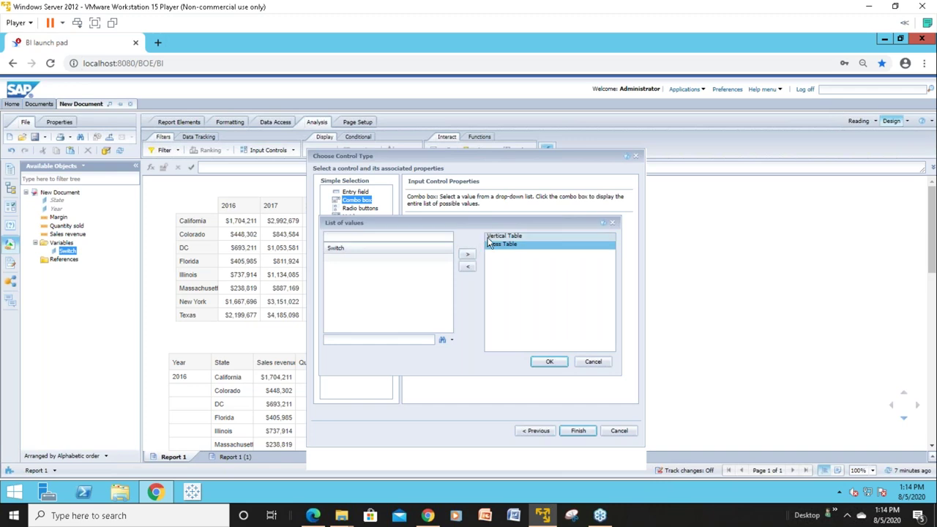
{"action": "left_click", "coordinate": [424, 235]}
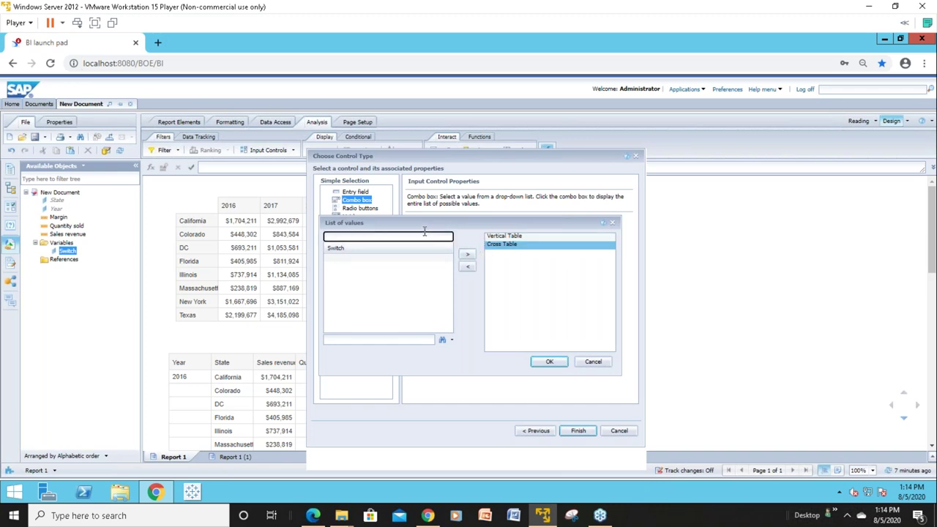
{"action": "type", "text": "Pie Chart"}
{"action": "left_click", "coordinate": [468, 254]}
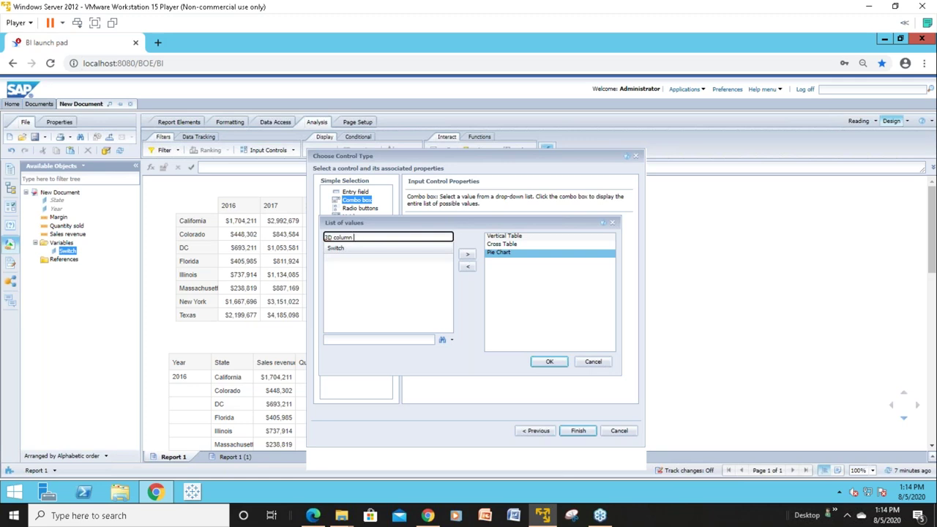
{"action": "type", "text": "Chart"}
{"action": "left_click", "coordinate": [468, 254]}
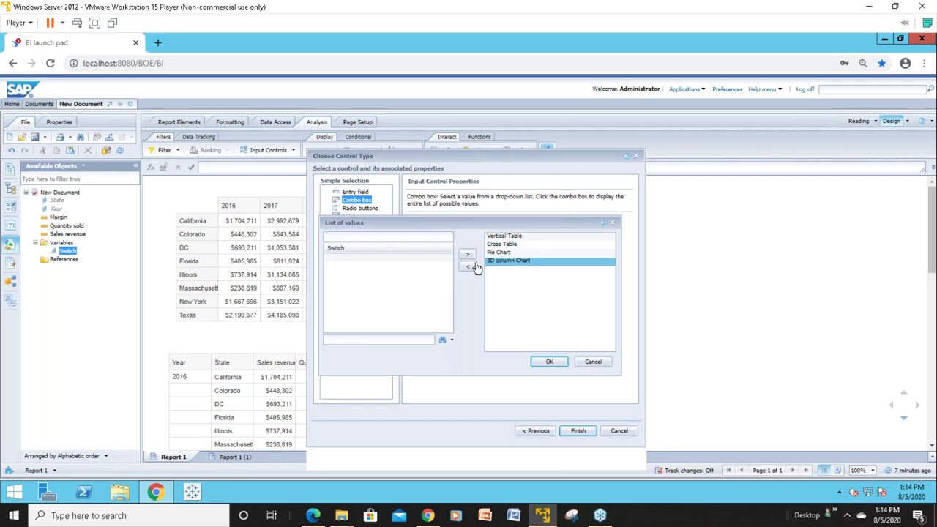
{"action": "left_click", "coordinate": [545, 361]}
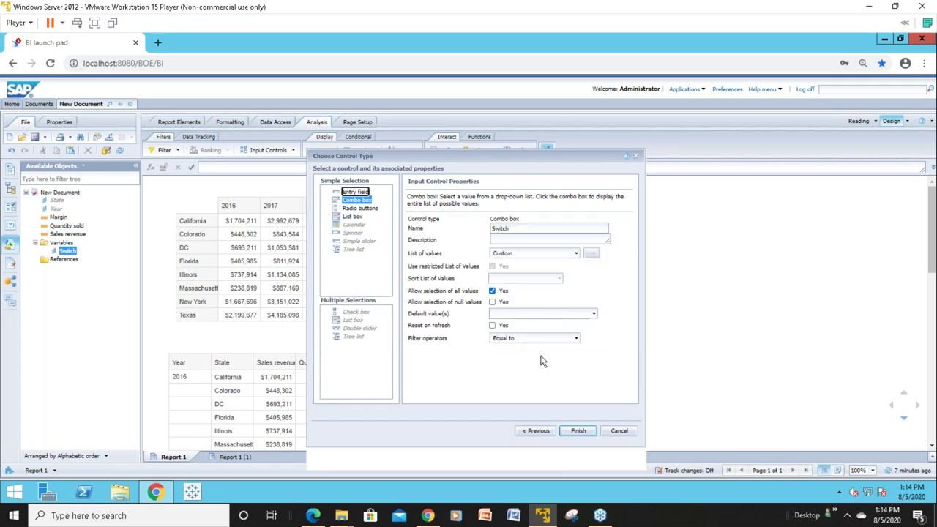
Step: Disallow selection of all values in the Switch combo box and set its default value to Vertical Table
{"action": "left_click", "coordinate": [493, 292]}
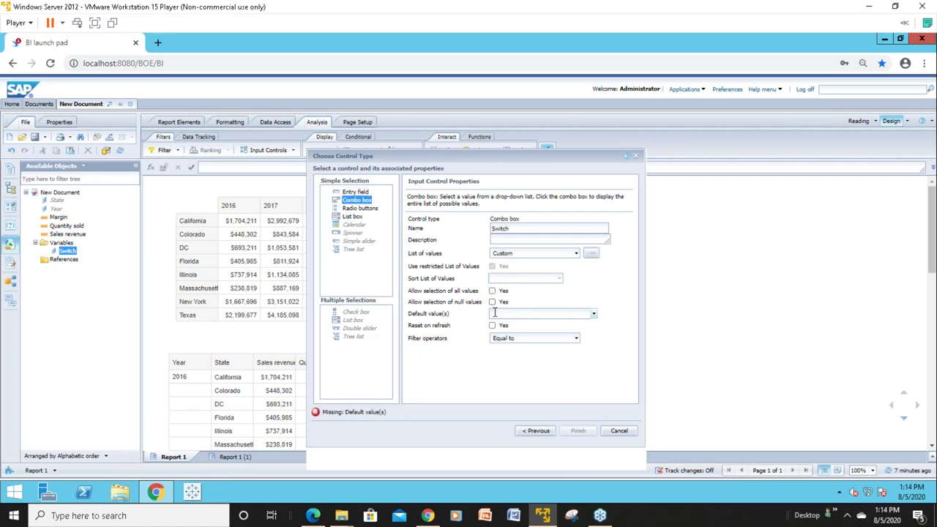
{"action": "left_click", "coordinate": [496, 313]}
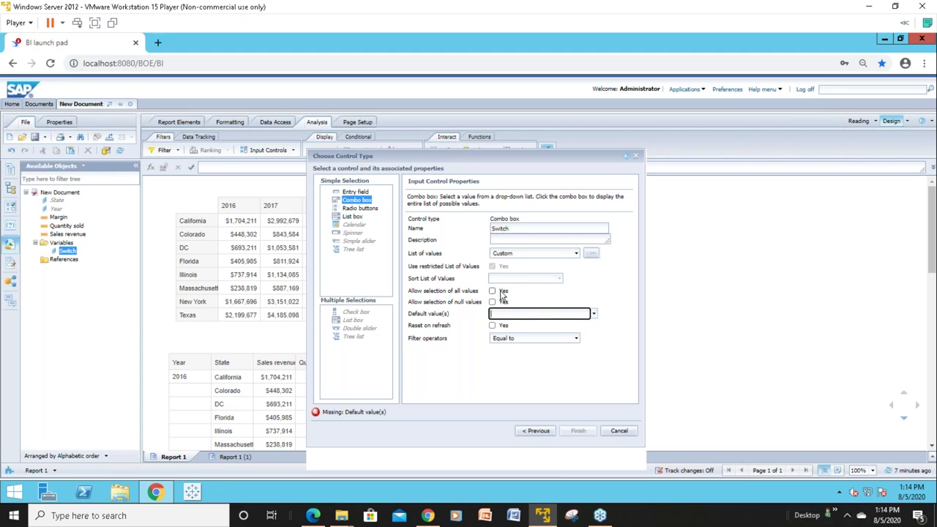
{"action": "type", "text": "Vertical Table"}
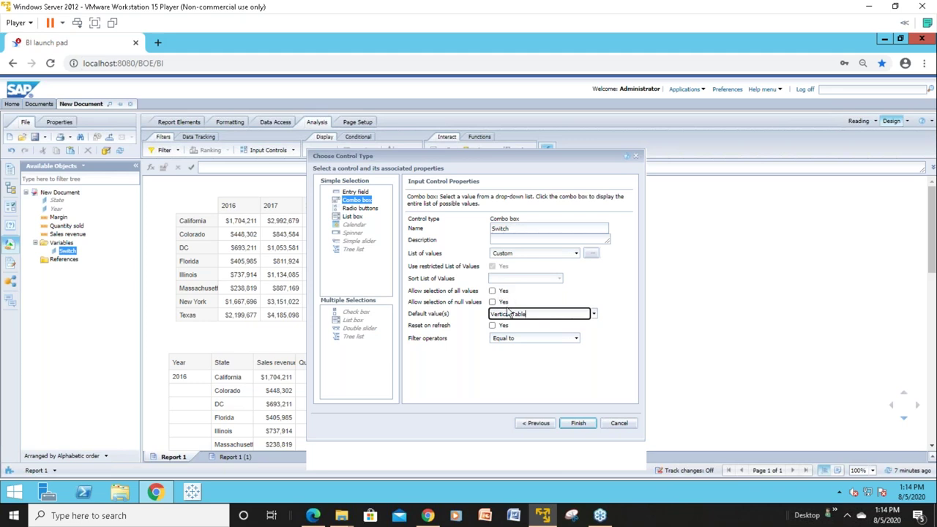
Step: Add the value All to the Switch combo box's custom list and finish the input control
{"action": "left_click", "coordinate": [590, 254]}
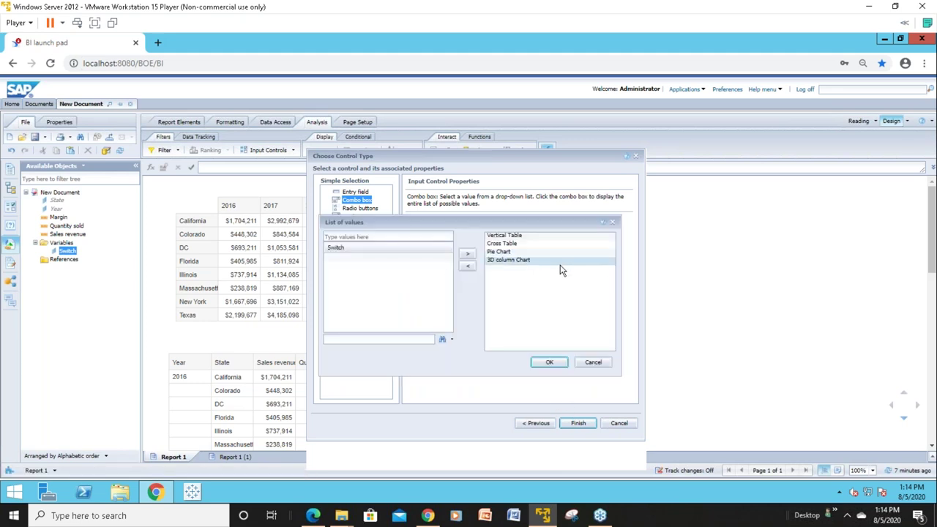
{"action": "left_click", "coordinate": [396, 235]}
{"action": "type", "text": "All"}
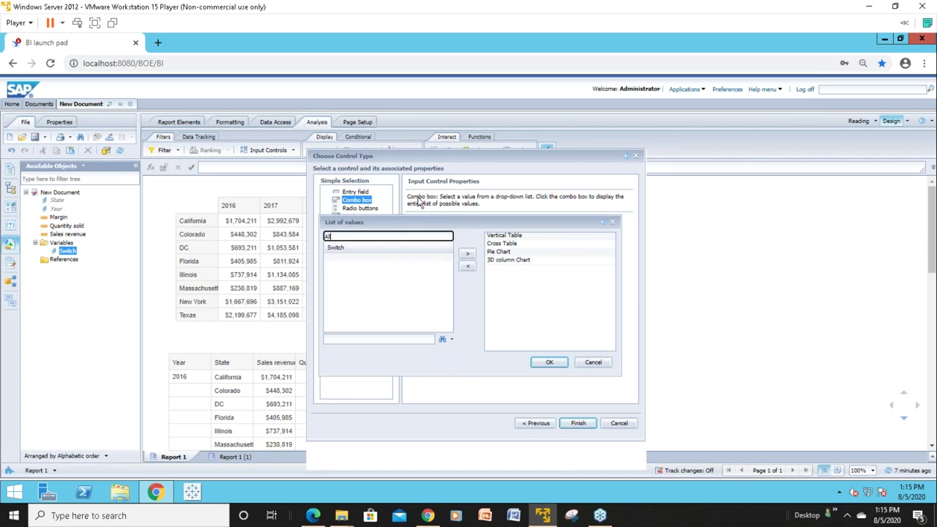
{"action": "left_click", "coordinate": [465, 255]}
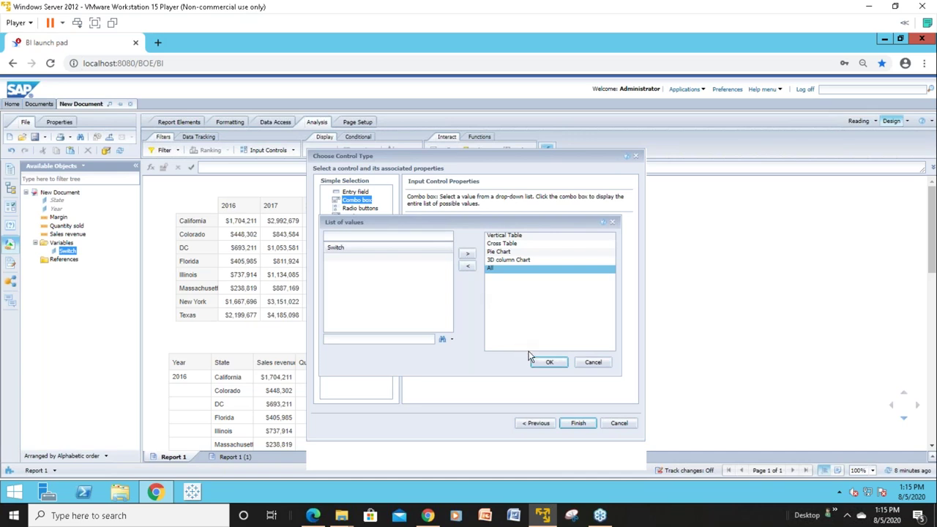
{"action": "left_click", "coordinate": [548, 361]}
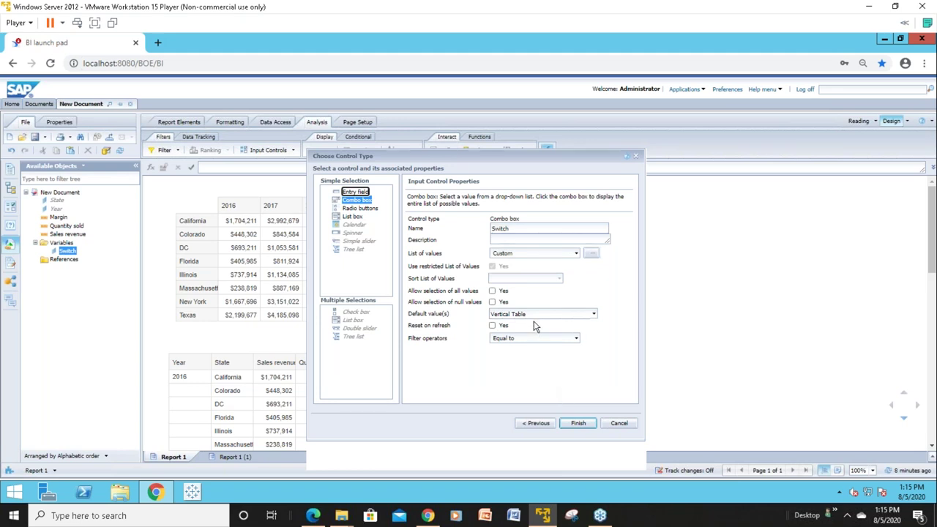
{"action": "left_click", "coordinate": [578, 423]}
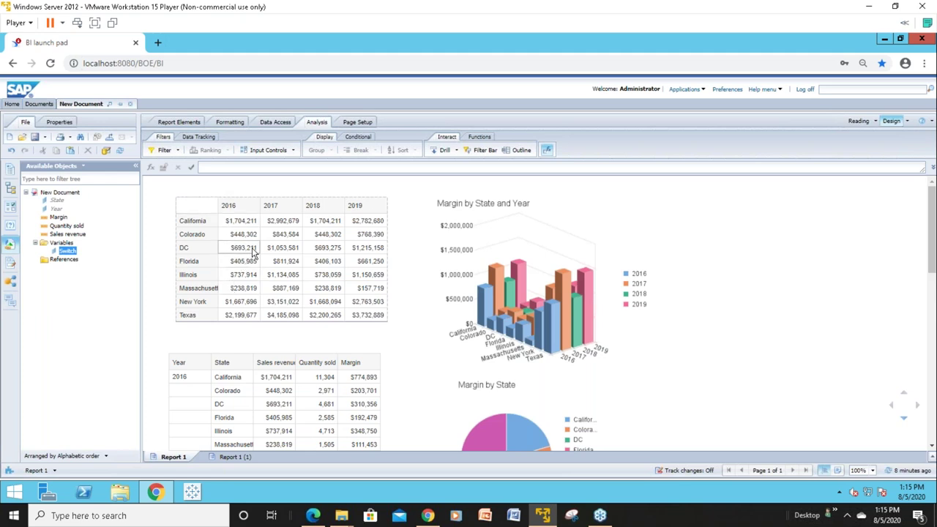
Step: Open the table formatting of the cross table of states by year and enable hiding it when a formula is true
{"action": "right_click", "coordinate": [250, 195]}
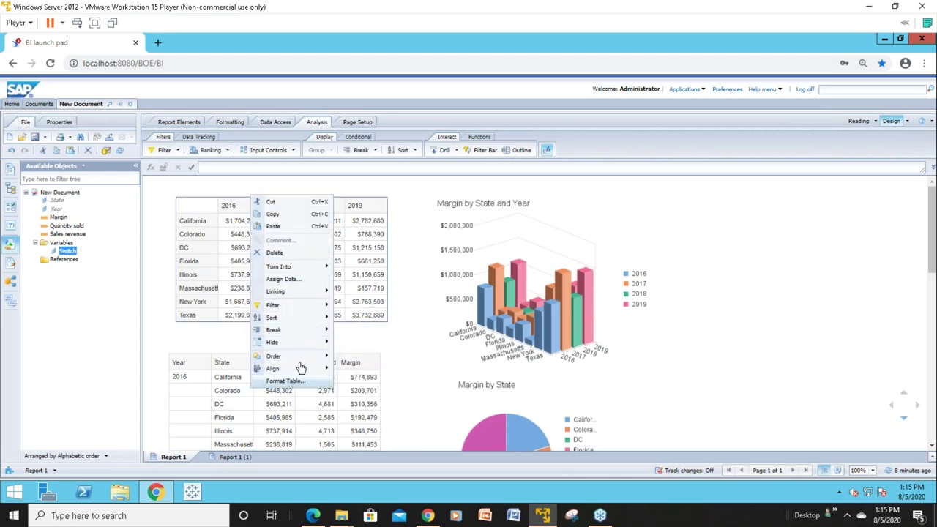
{"action": "mouse_move", "coordinate": [305, 345]}
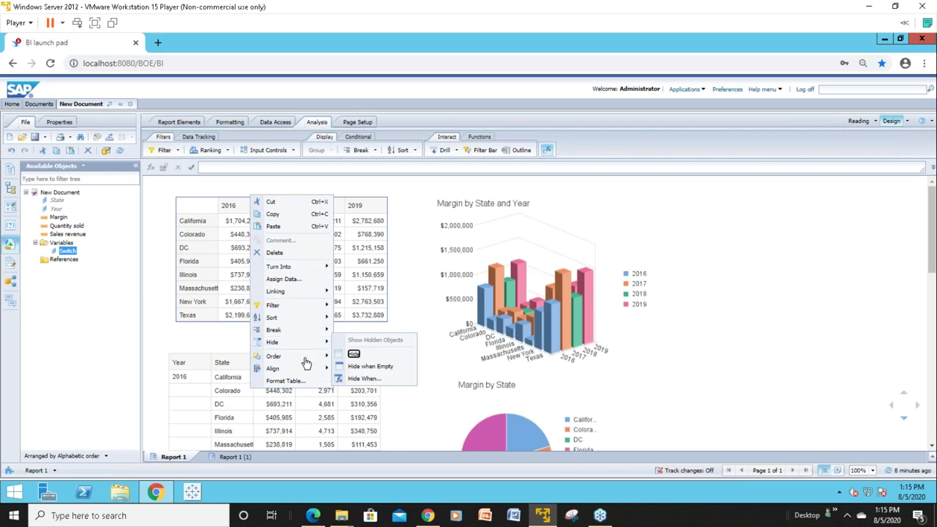
{"action": "left_click", "coordinate": [284, 381]}
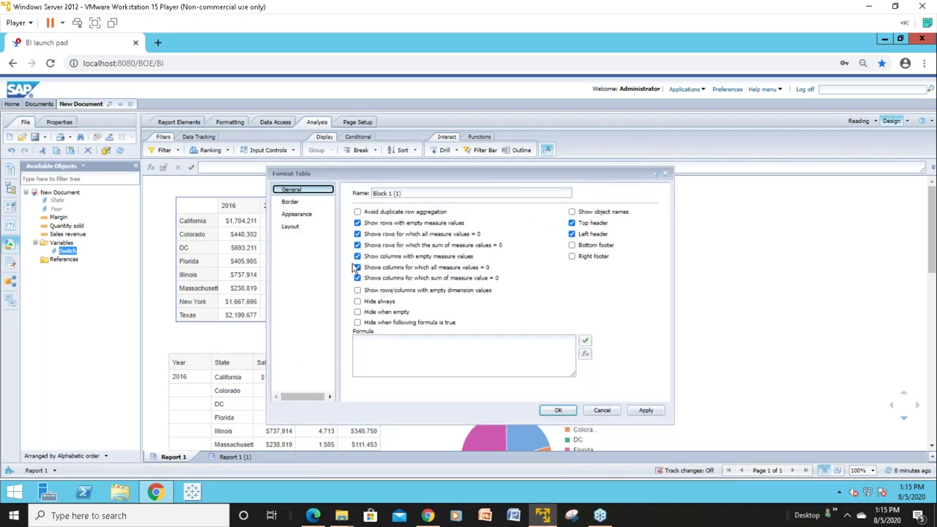
{"action": "left_click", "coordinate": [357, 322]}
Step: Define the cross table's hide formula as =[Switch]<>"Cross Table", validate it and apply the table formatting
{"action": "left_click", "coordinate": [586, 353]}
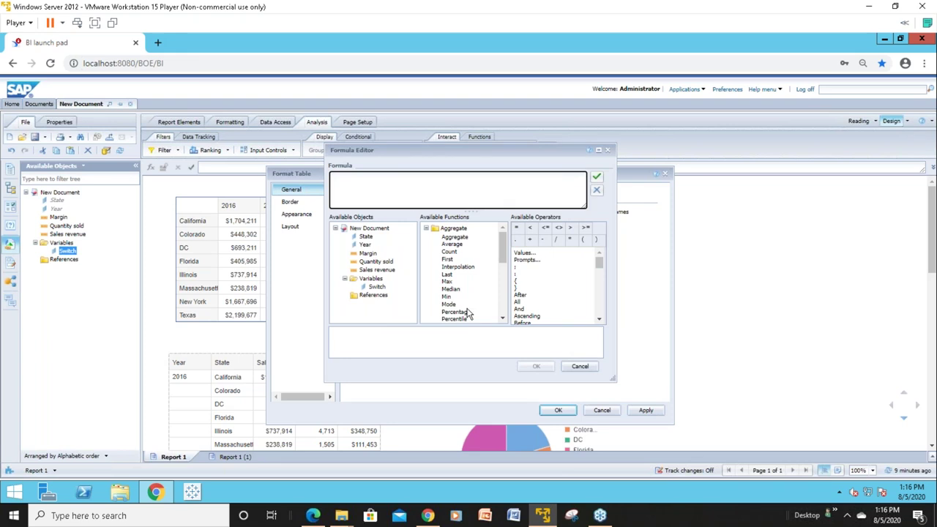
{"action": "double_click", "coordinate": [378, 287]}
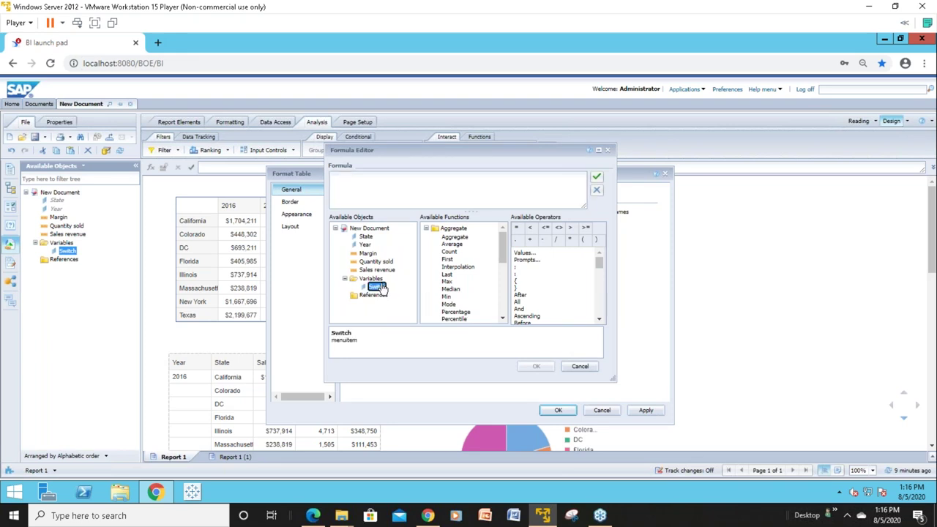
{"action": "left_click", "coordinate": [559, 229]}
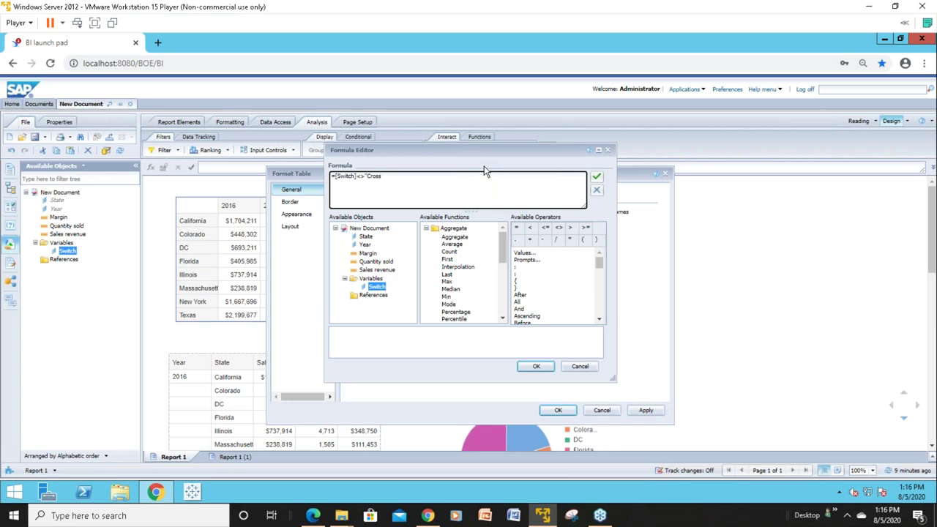
{"action": "type", "text": "able\""}
{"action": "left_click", "coordinate": [597, 176]}
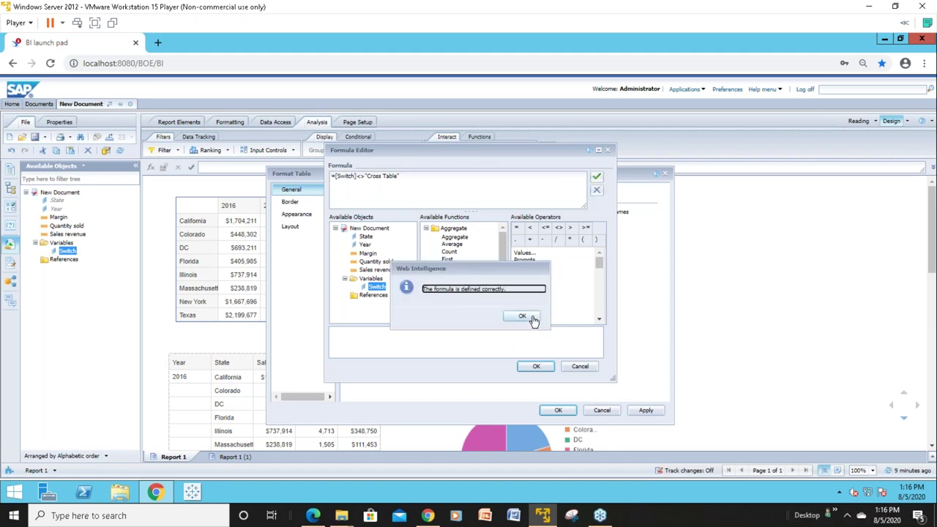
{"action": "left_click", "coordinate": [533, 320]}
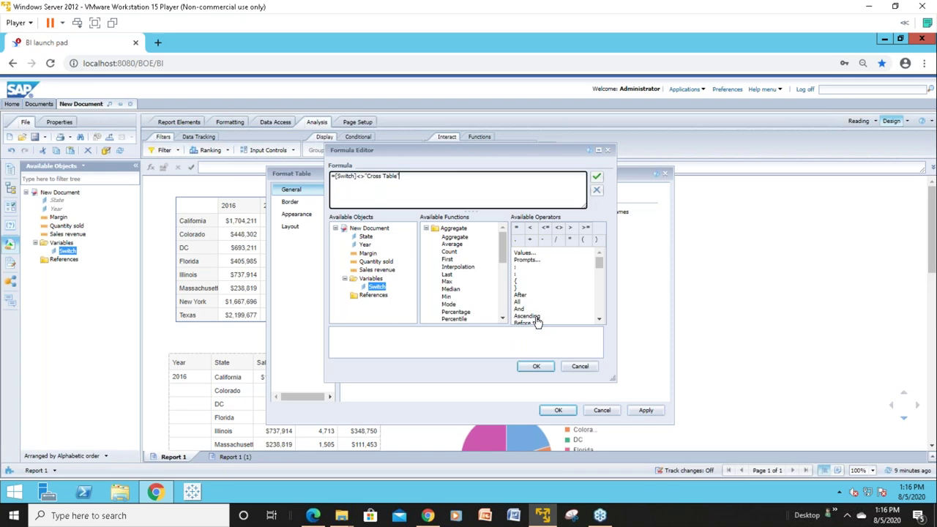
{"action": "left_click", "coordinate": [538, 366]}
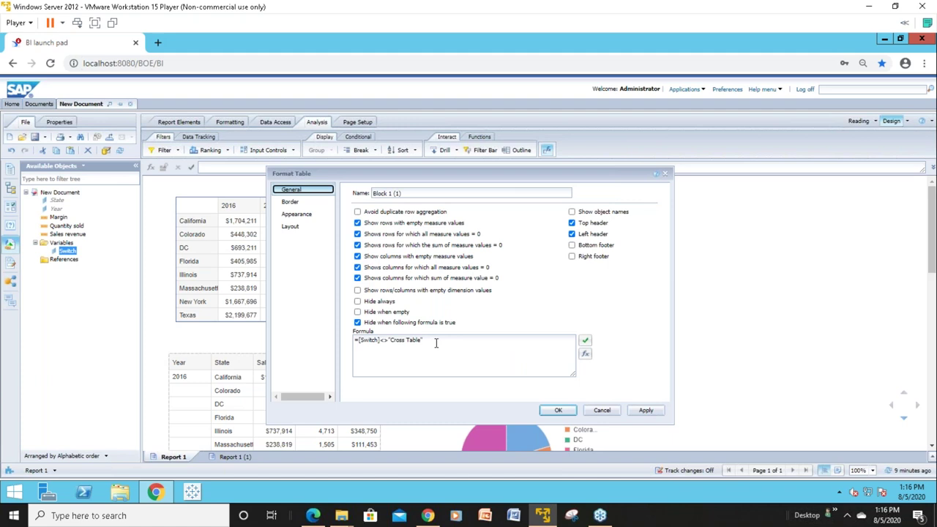
{"action": "left_click", "coordinate": [552, 409]}
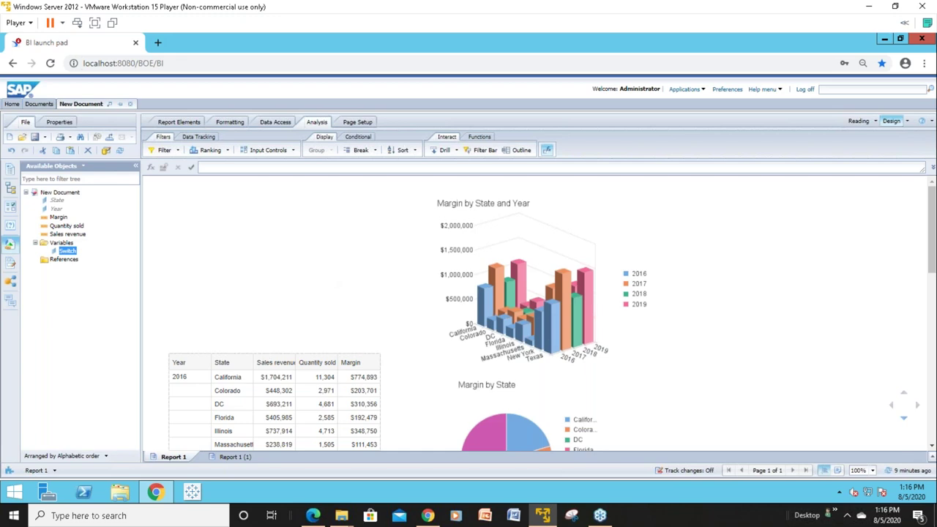
Step: Open the table formatting of the vertical table and enable hiding it when a formula is true
{"action": "right_click", "coordinate": [264, 352]}
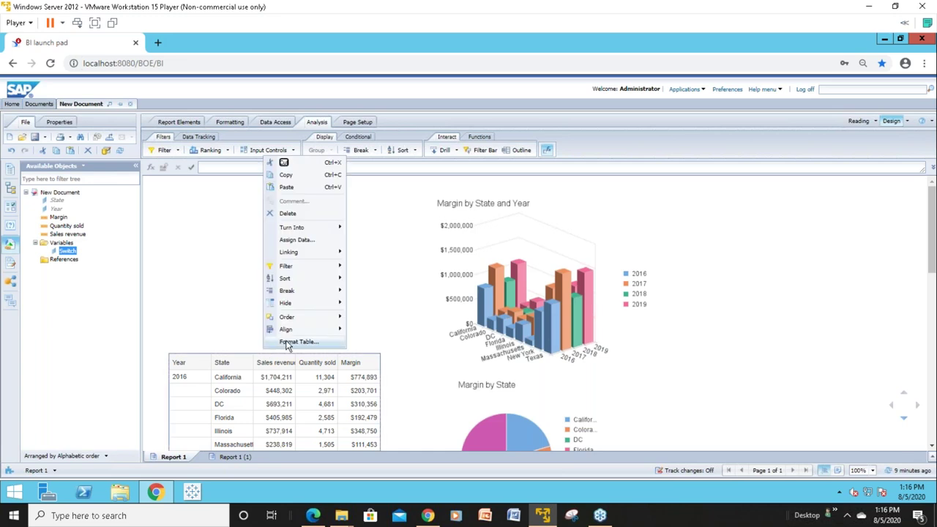
{"action": "left_click", "coordinate": [287, 344]}
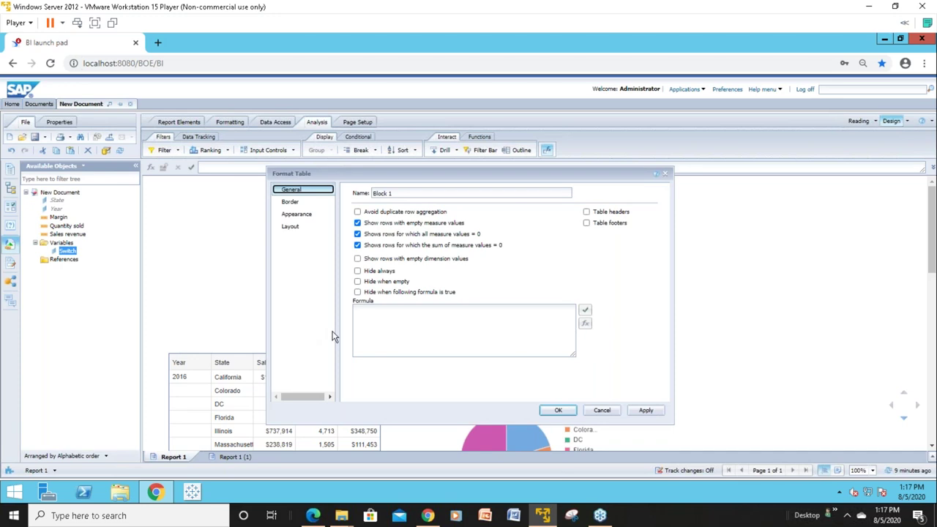
{"action": "left_click", "coordinate": [358, 292]}
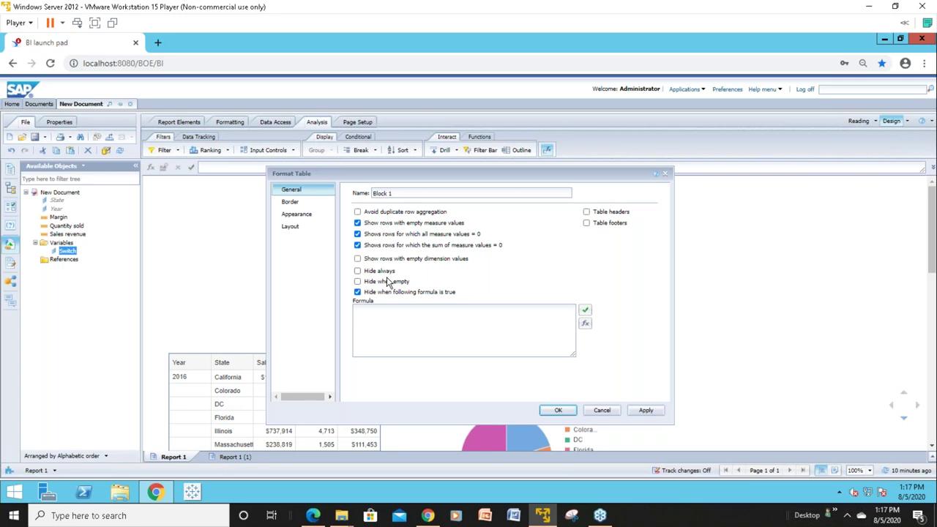
Step: Define the vertical table's hide formula as =[Switch]<>"Vertical Table", validate it and apply the table formatting
{"action": "left_click", "coordinate": [585, 326]}
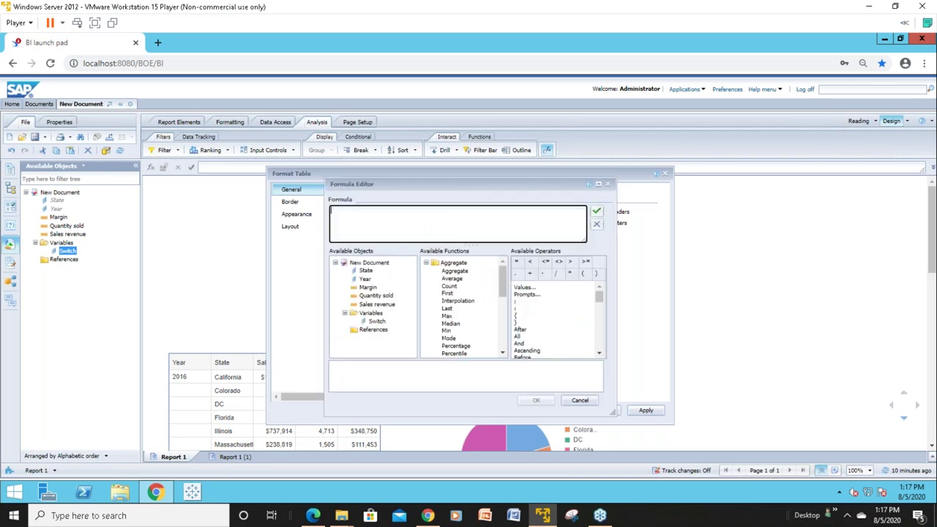
{"action": "left_click", "coordinate": [379, 321]}
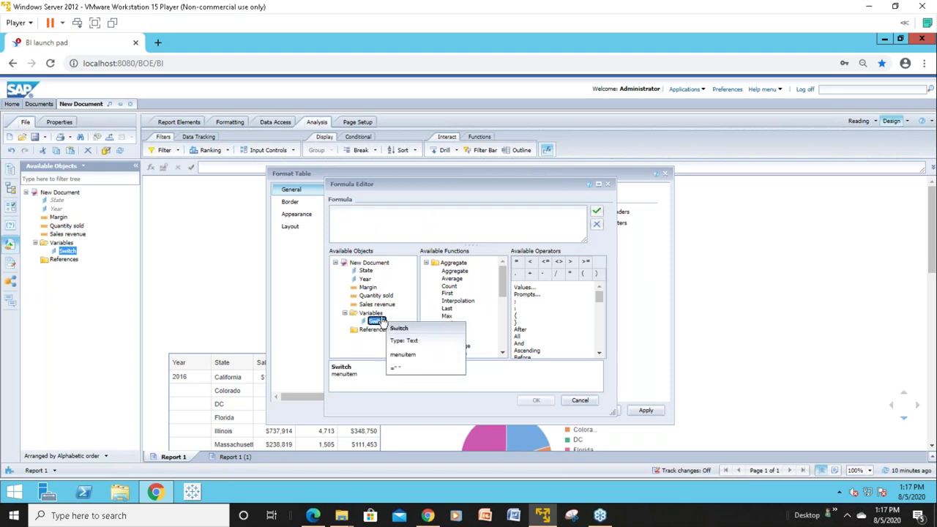
{"action": "type", "text": "="}
{"action": "double_click", "coordinate": [371, 313]}
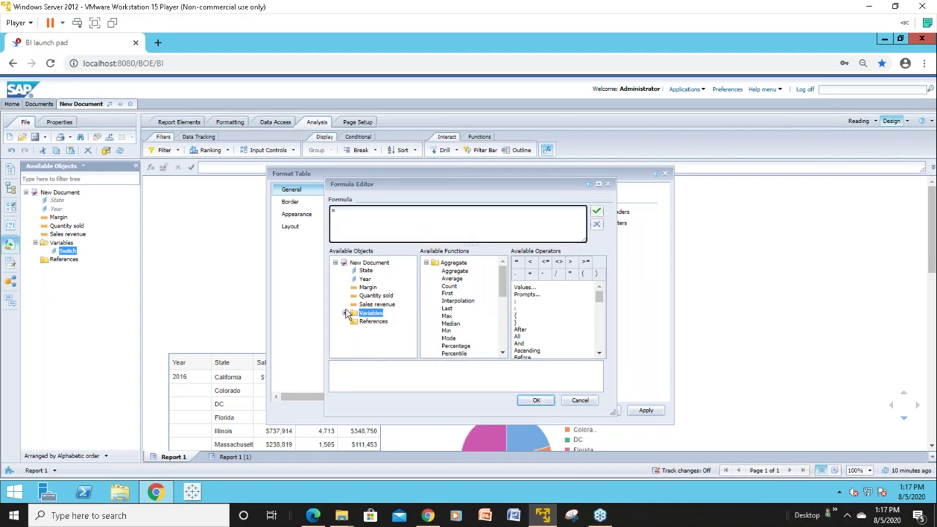
{"action": "left_click", "coordinate": [343, 314]}
{"action": "left_click", "coordinate": [375, 319]}
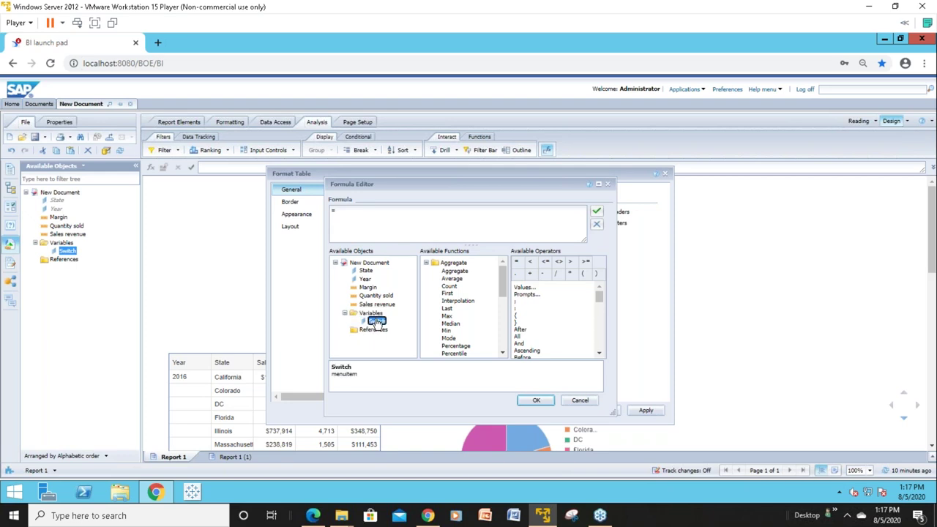
{"action": "left_click_drag", "start_coordinate": [376, 319], "coordinate": [403, 218]}
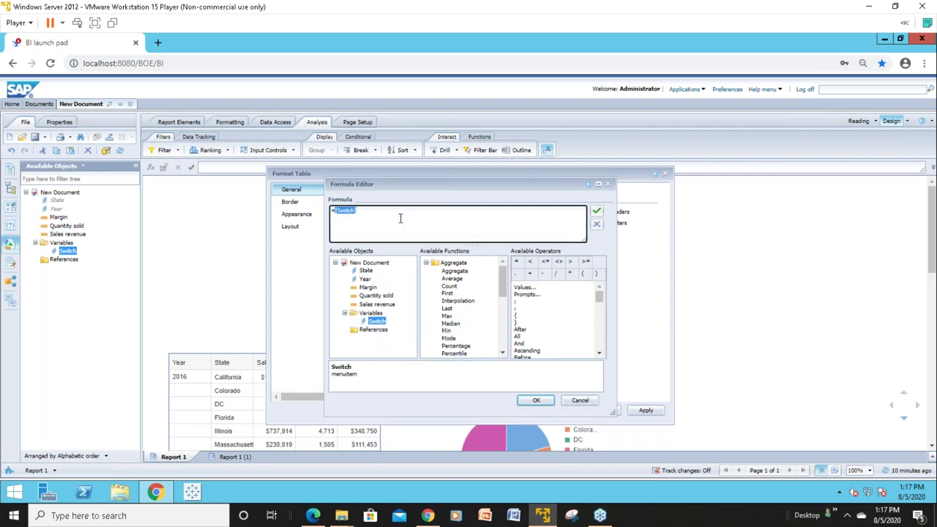
{"action": "left_click", "coordinate": [558, 263]}
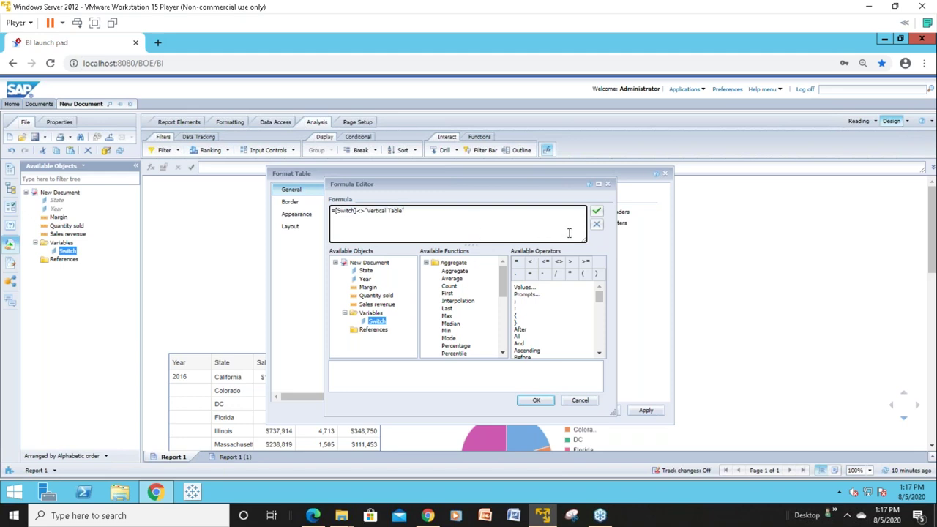
{"action": "left_click", "coordinate": [596, 212]}
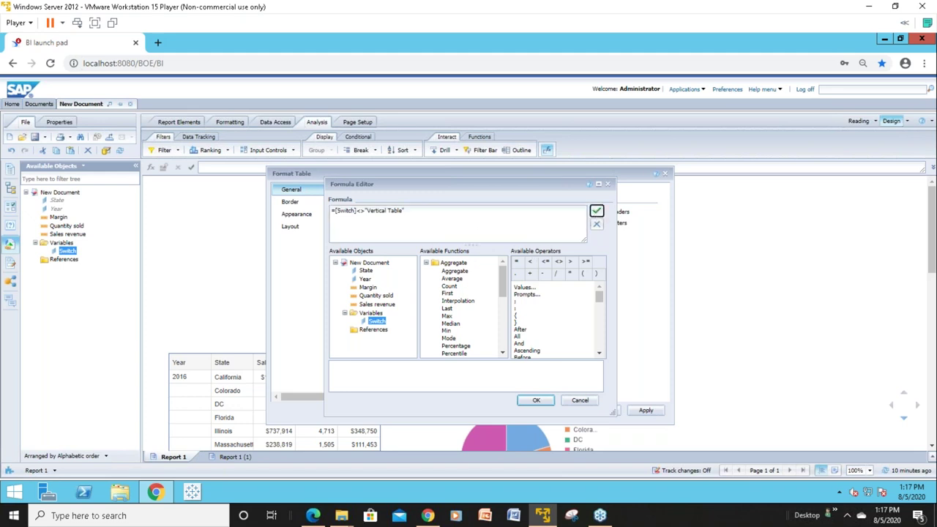
{"action": "left_click", "coordinate": [521, 316]}
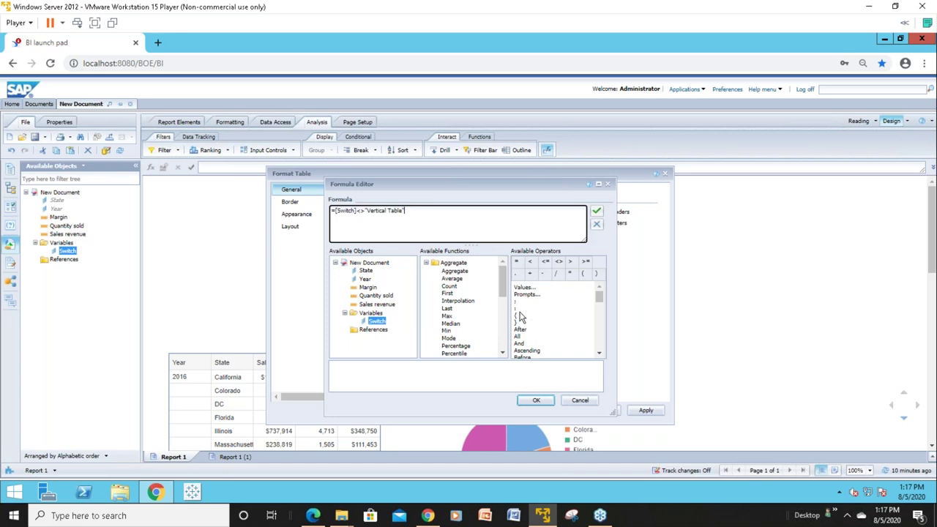
{"action": "left_click", "coordinate": [536, 401]}
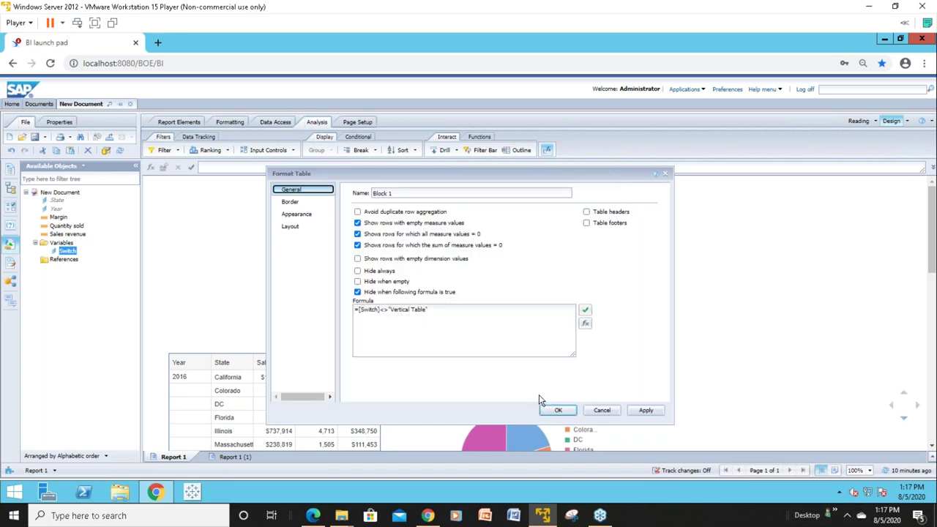
{"action": "left_click", "coordinate": [552, 409]}
{"action": "left_click", "coordinate": [432, 347]}
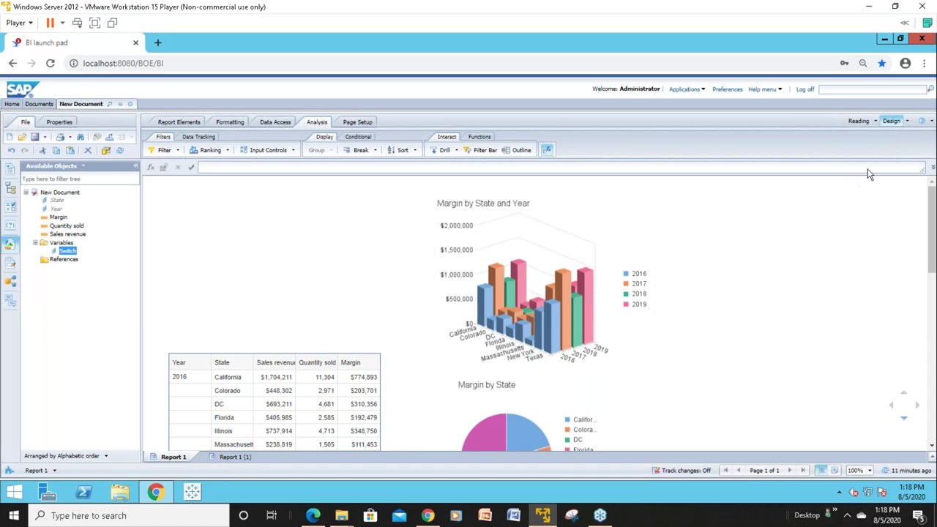
Step: Show the report in structure-only design mode and review the hidden cross table's hide formula
{"action": "left_click", "coordinate": [907, 121]}
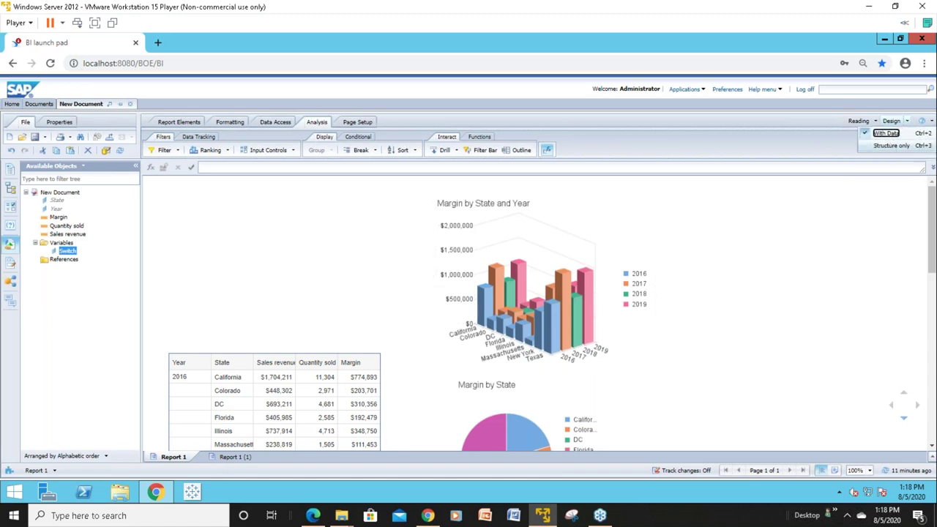
{"action": "left_click", "coordinate": [890, 146]}
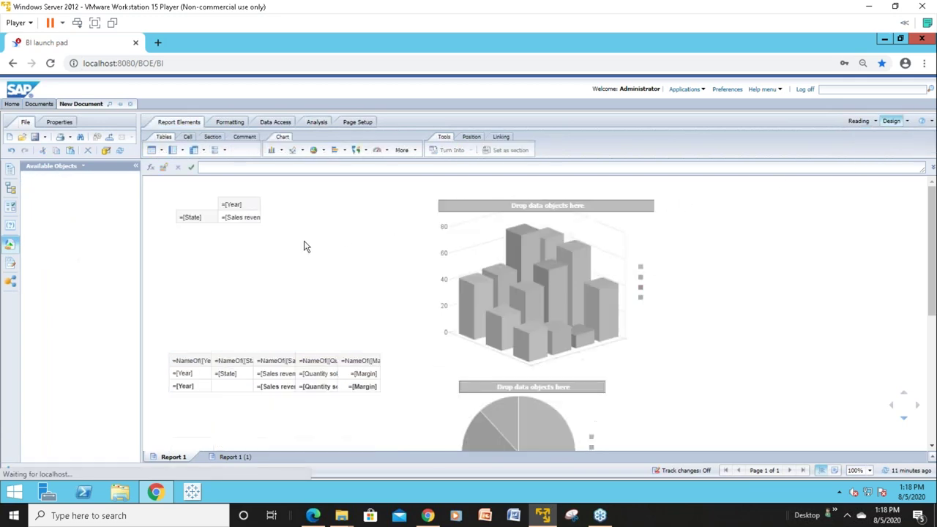
{"action": "right_click", "coordinate": [255, 194]}
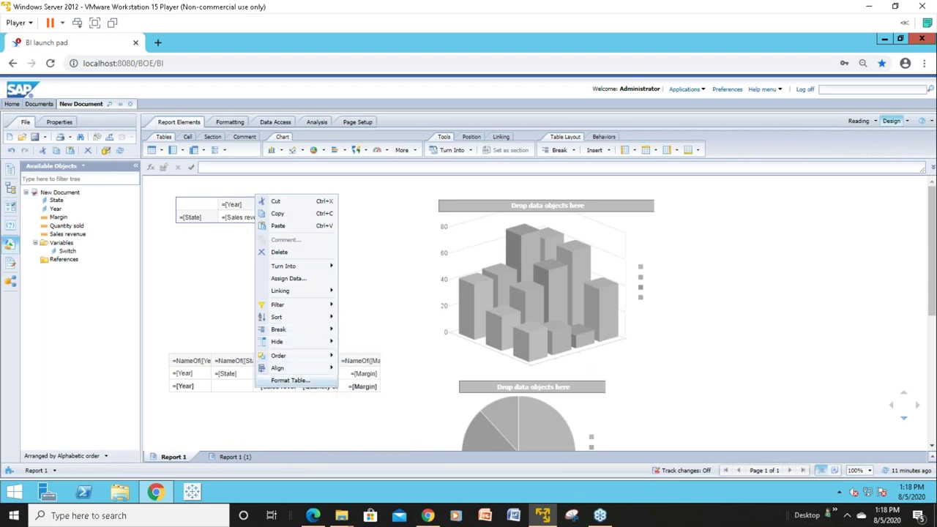
{"action": "left_click", "coordinate": [289, 379]}
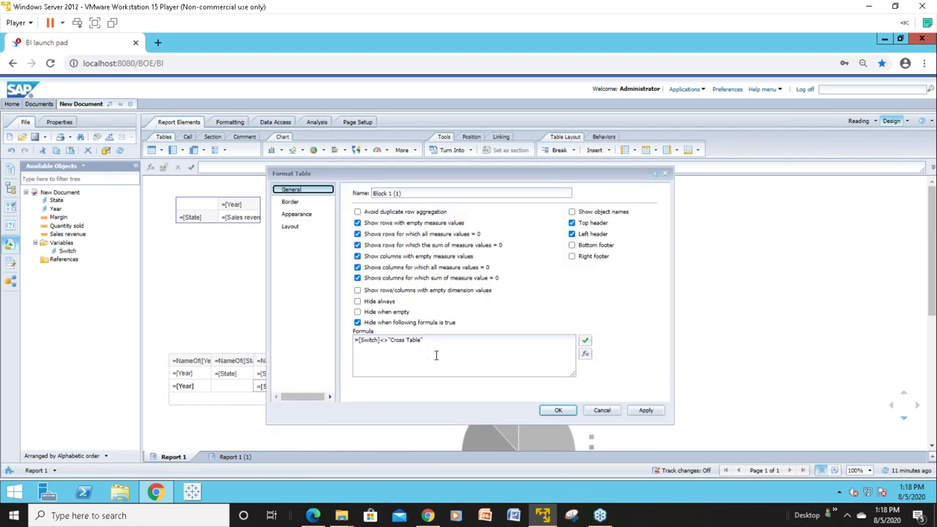
{"action": "left_click", "coordinate": [556, 410]}
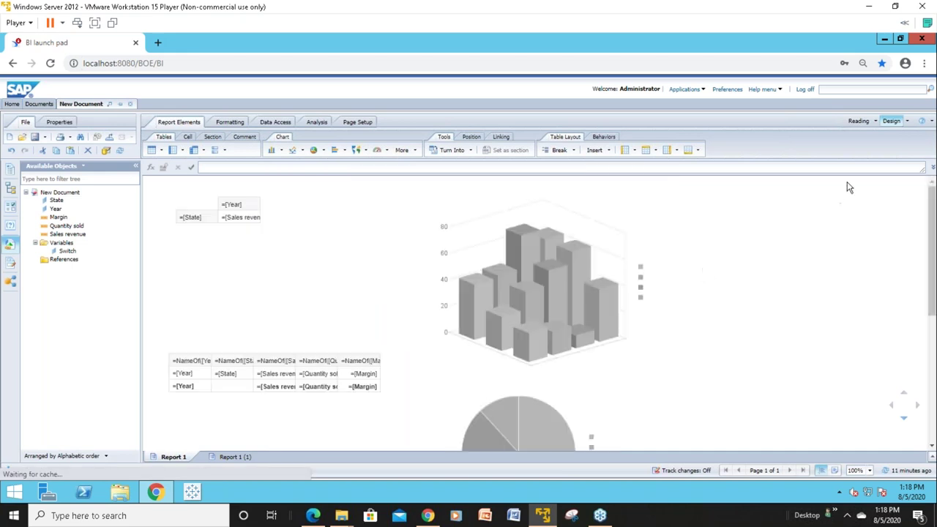
Step: Return the report to design mode with data and check the area of the hidden cross table
{"action": "left_click", "coordinate": [906, 122]}
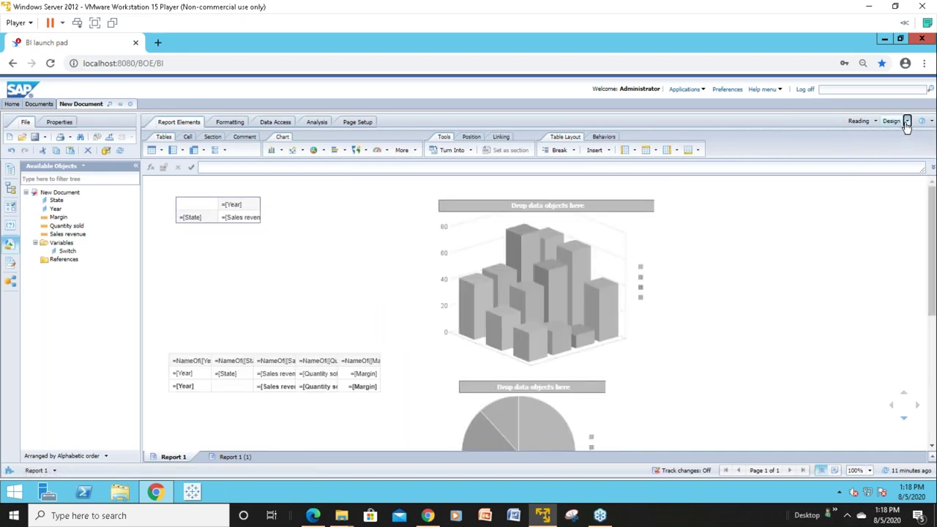
{"action": "left_click", "coordinate": [889, 134]}
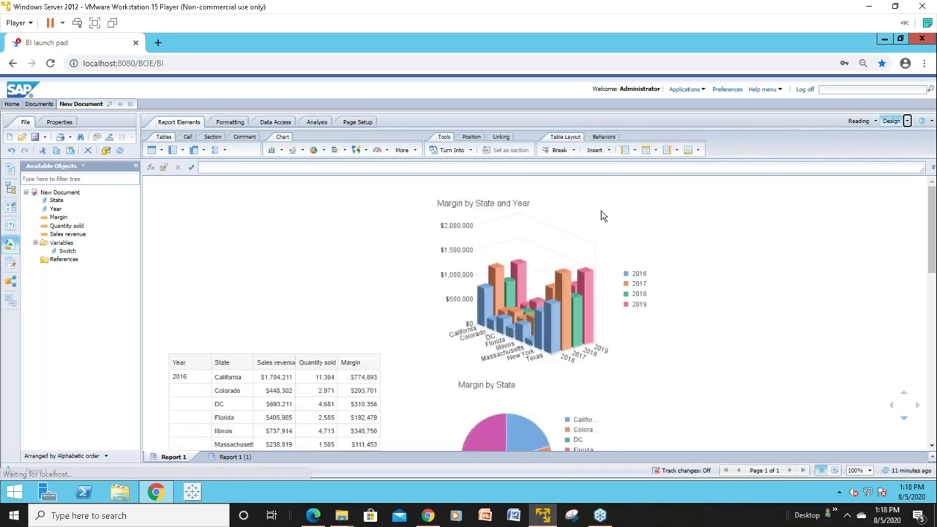
{"action": "left_click", "coordinate": [348, 217]}
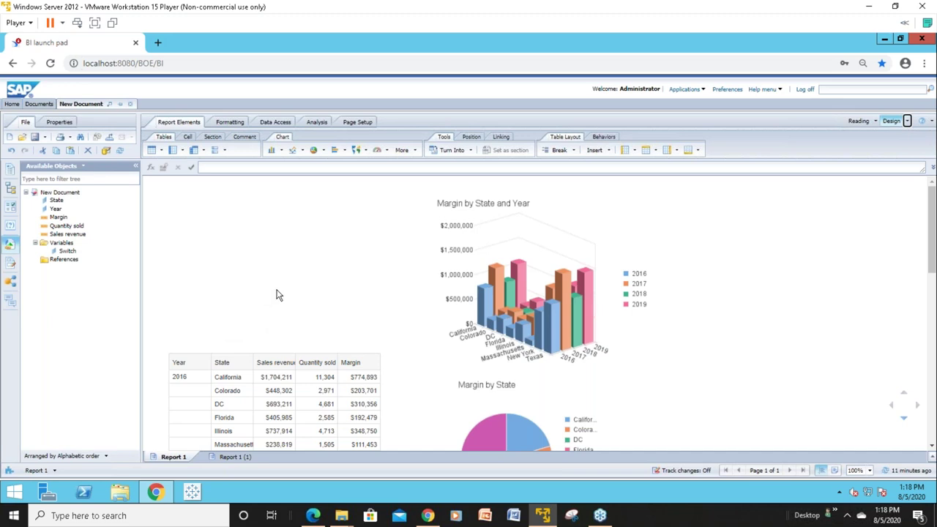
Step: Open the chart formatting of the Margin by State and Year column chart and enable hiding it when a formula is true
{"action": "left_click", "coordinate": [501, 249]}
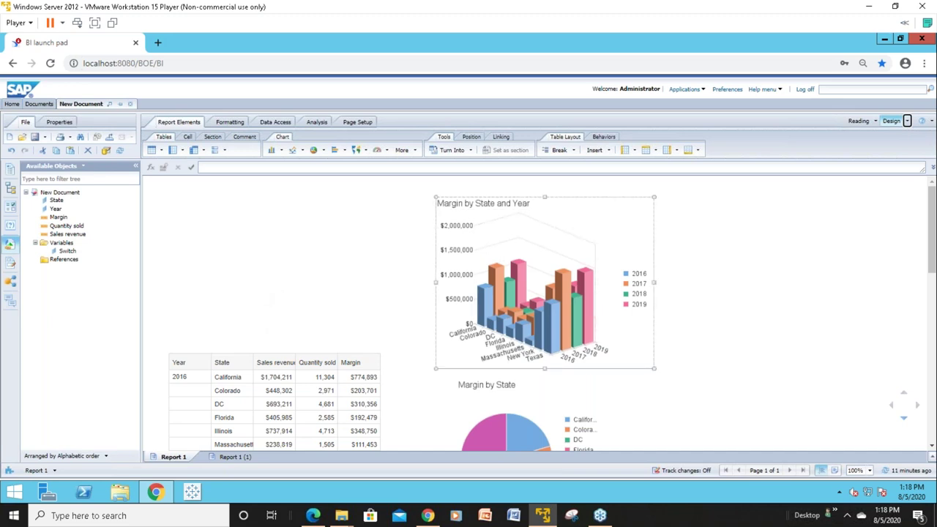
{"action": "right_click", "coordinate": [516, 197]}
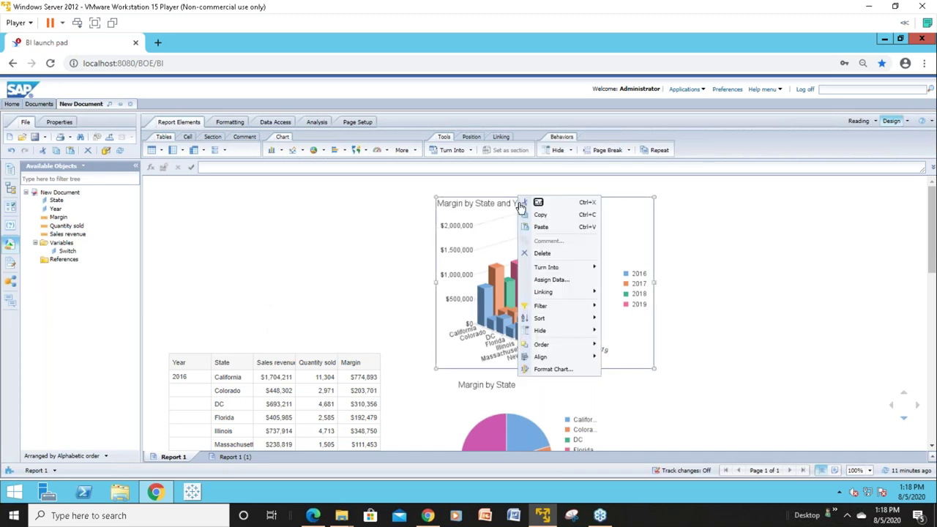
{"action": "left_click", "coordinate": [550, 370]}
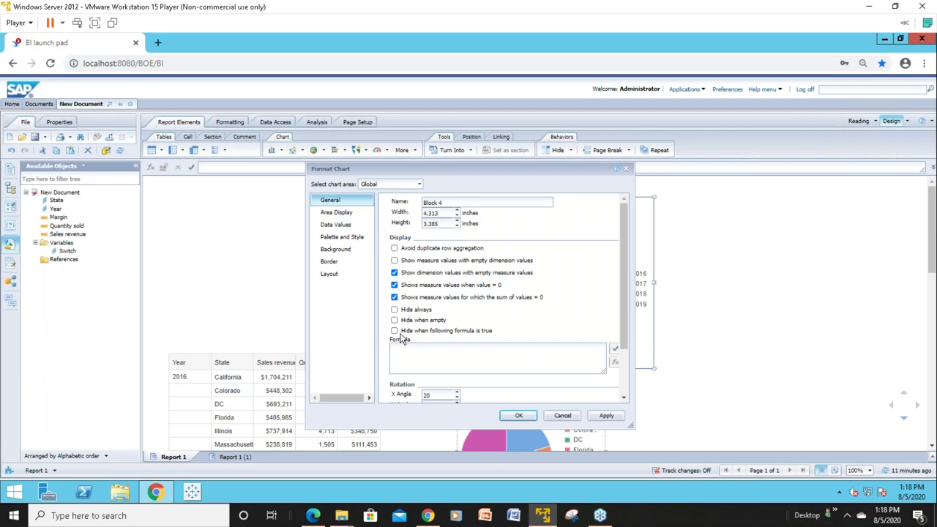
{"action": "left_click", "coordinate": [394, 331]}
{"action": "left_click", "coordinate": [615, 361]}
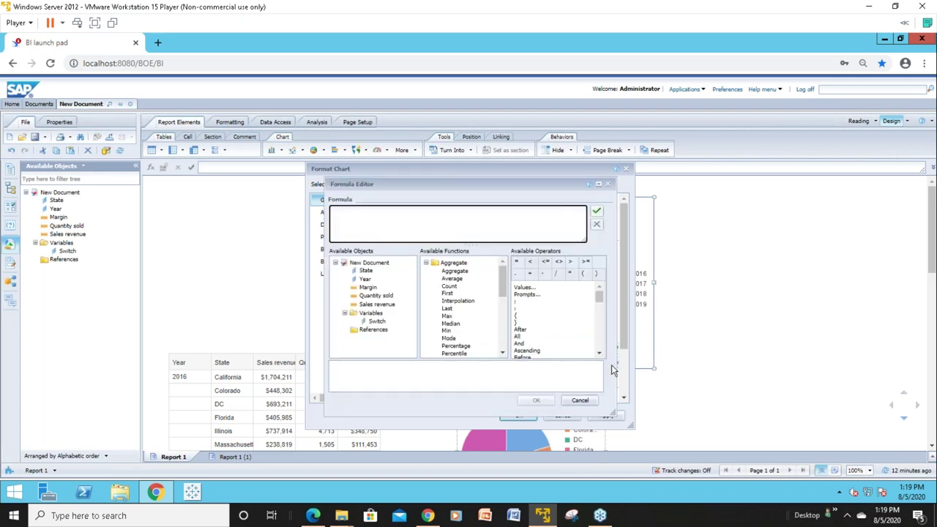
Step: Define the column chart's hide formula as =[Switch]<>"3D Cplumn Chart", validate it and apply the chart formatting
{"action": "left_click", "coordinate": [381, 322]}
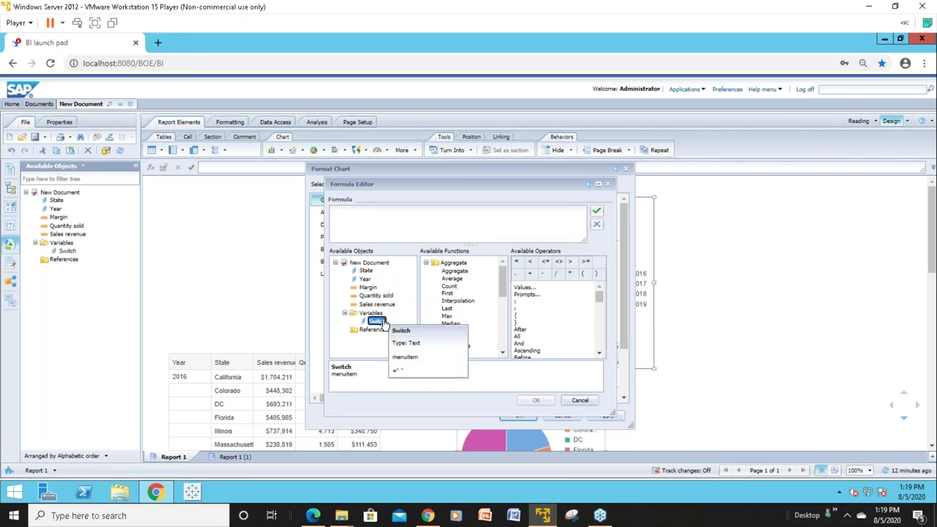
{"action": "double_click", "coordinate": [381, 322]}
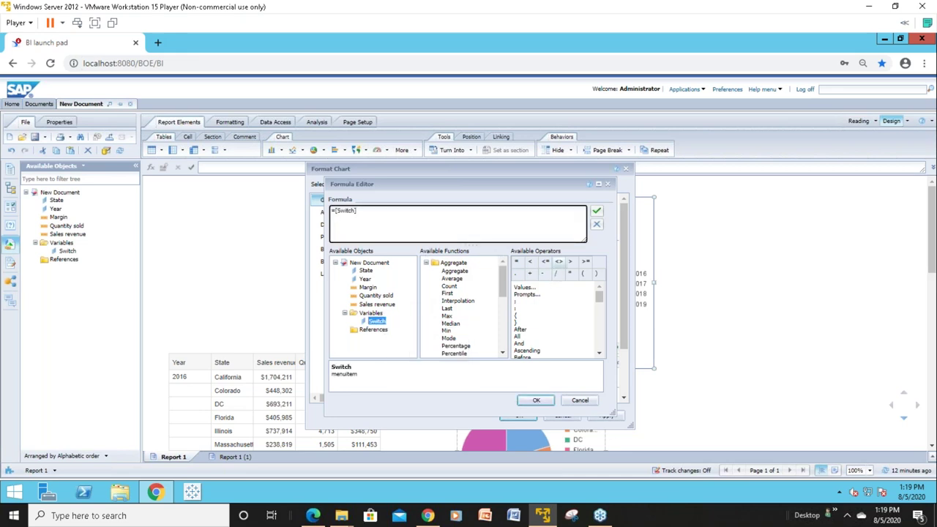
{"action": "double_click", "coordinate": [558, 265]}
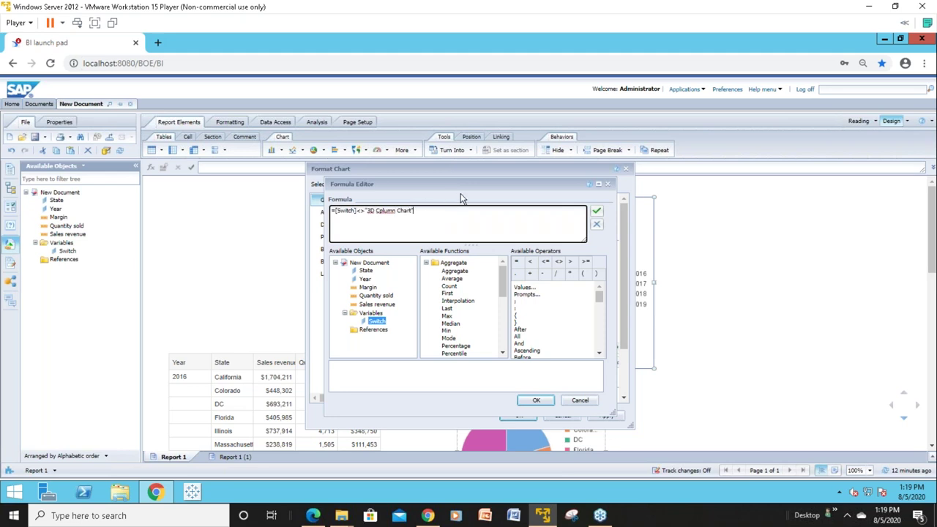
{"action": "left_click", "coordinate": [598, 214]}
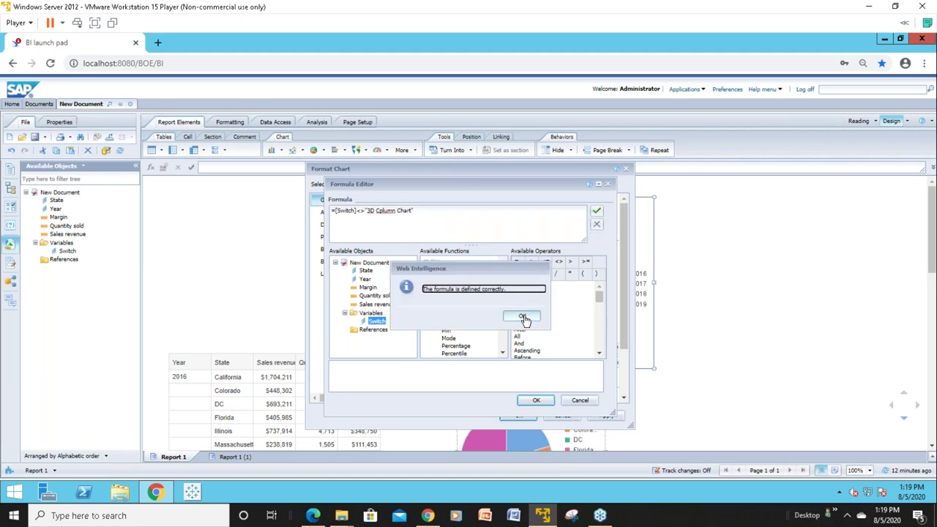
{"action": "left_click", "coordinate": [526, 316]}
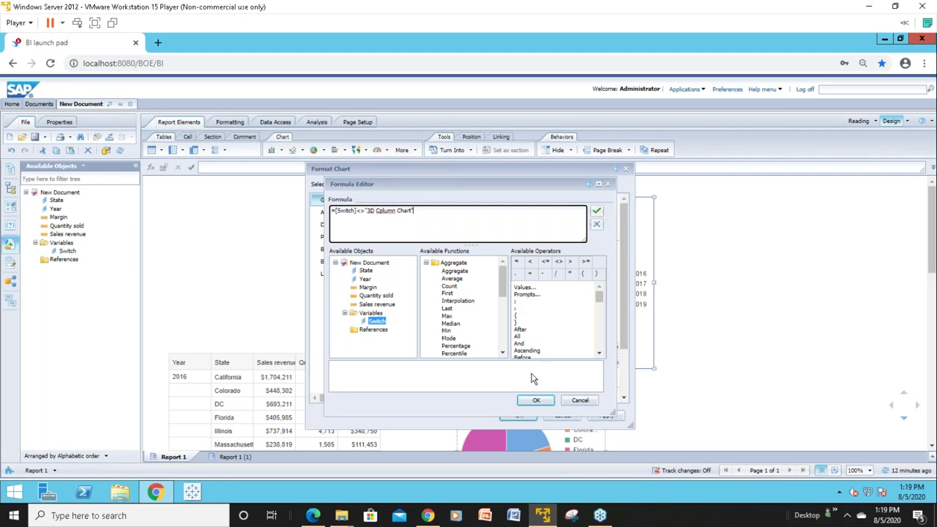
{"action": "left_click", "coordinate": [537, 401]}
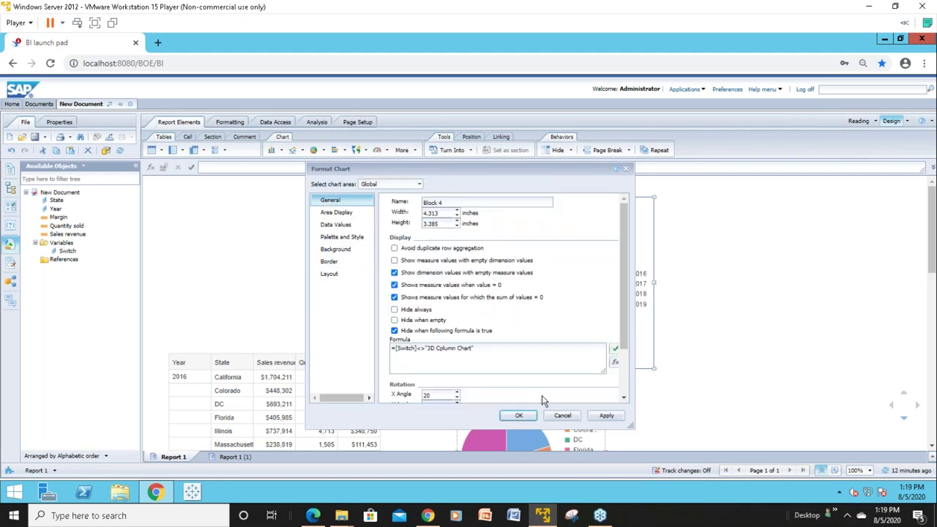
{"action": "left_click", "coordinate": [515, 416]}
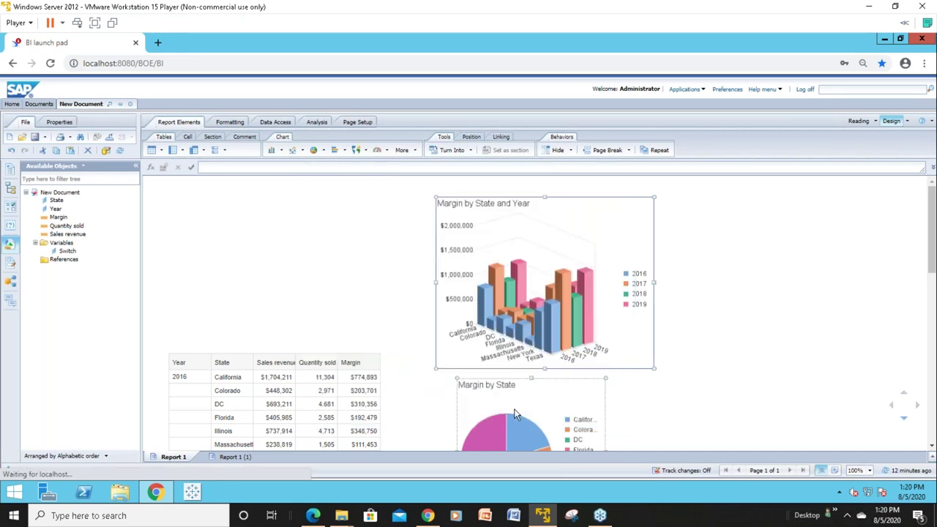
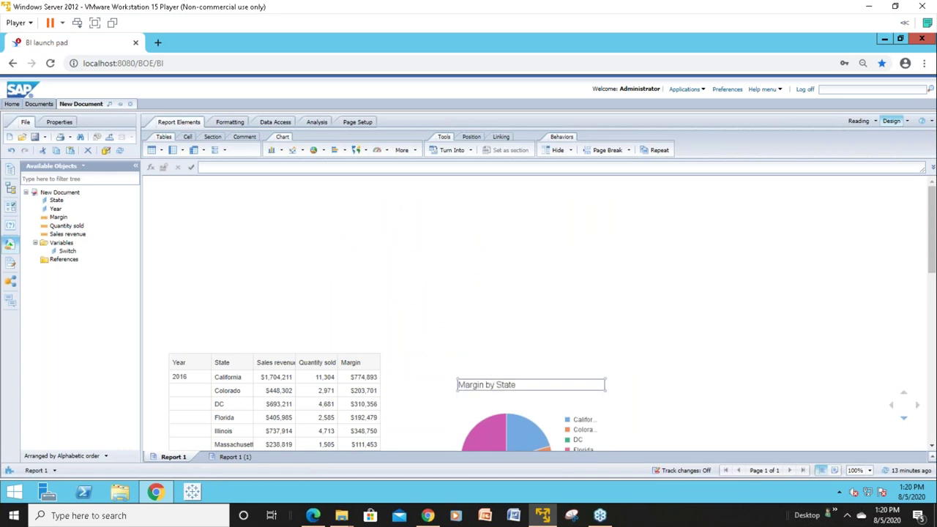
Step: Open the chart formatting of the Margin by State pie chart and enable hiding it when a formula is true
{"action": "right_click", "coordinate": [495, 375]}
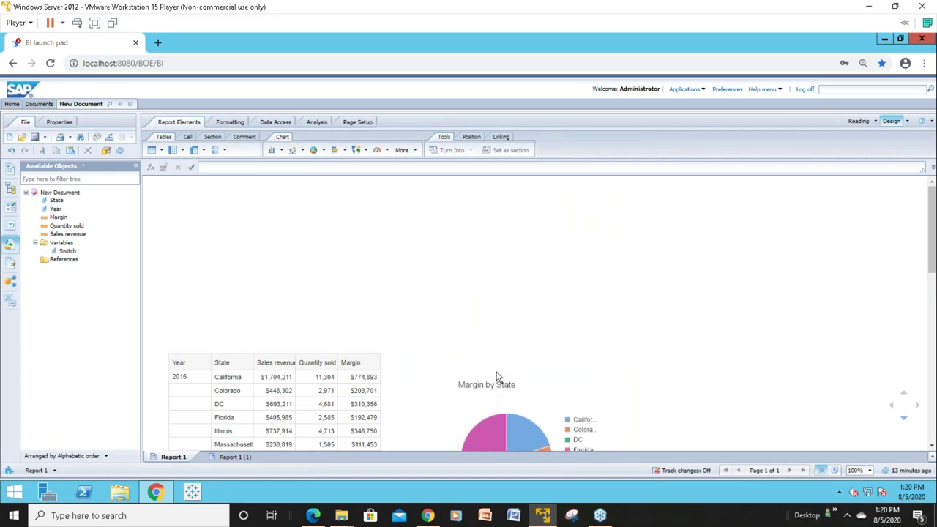
{"action": "left_click", "coordinate": [472, 351]}
{"action": "left_click", "coordinate": [479, 383]}
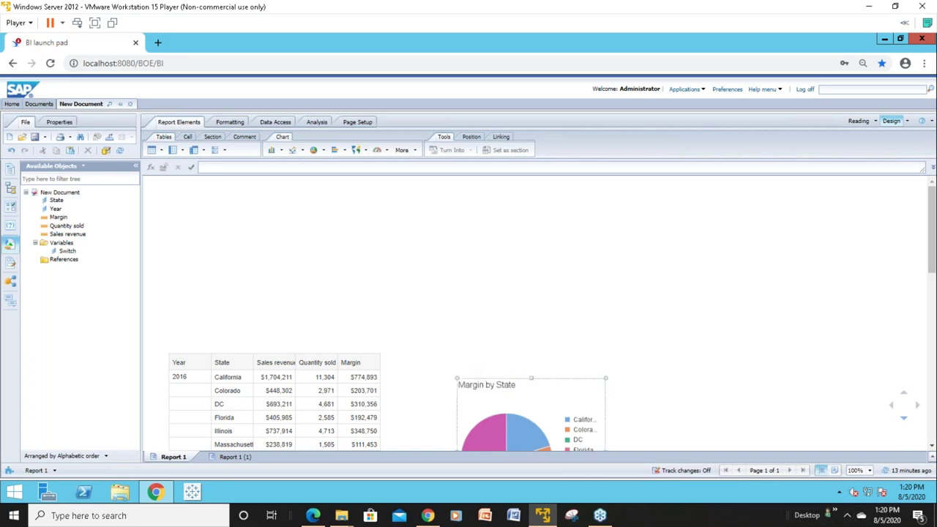
{"action": "right_click", "coordinate": [477, 375]}
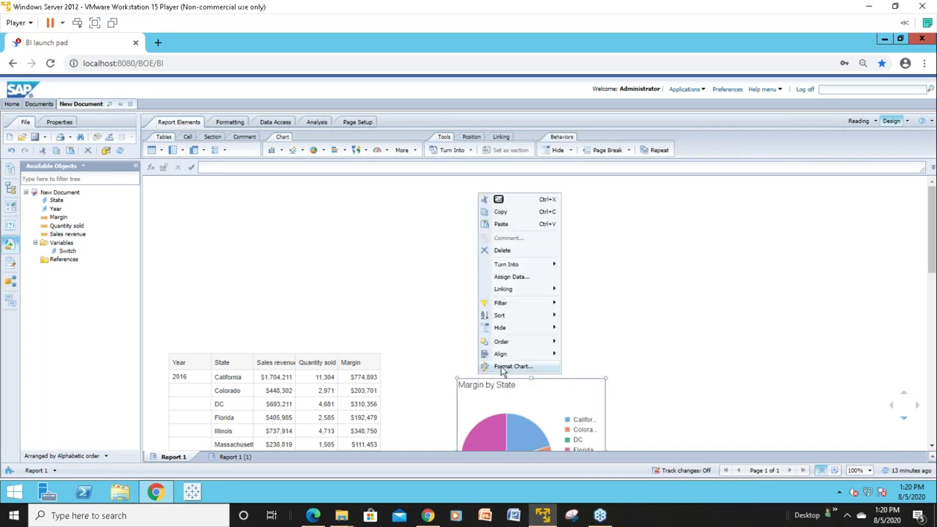
{"action": "left_click", "coordinate": [502, 366]}
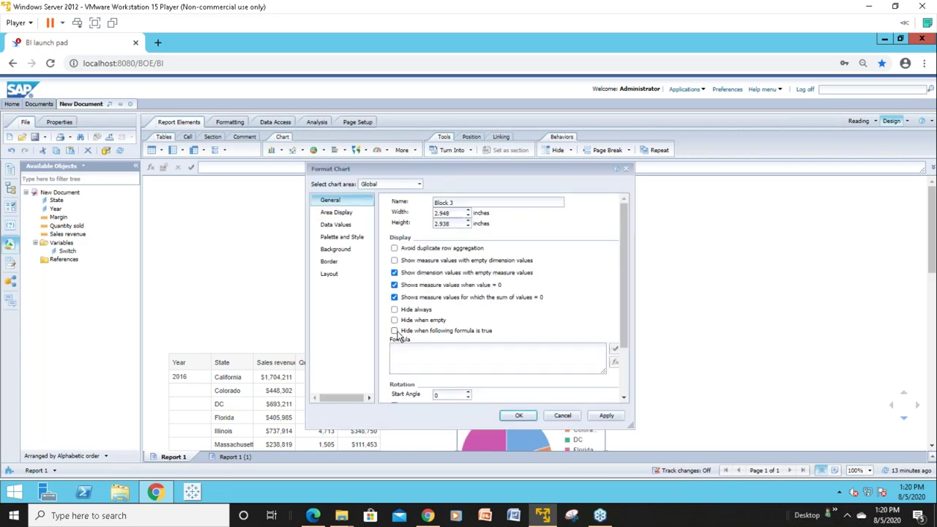
{"action": "left_click", "coordinate": [411, 351]}
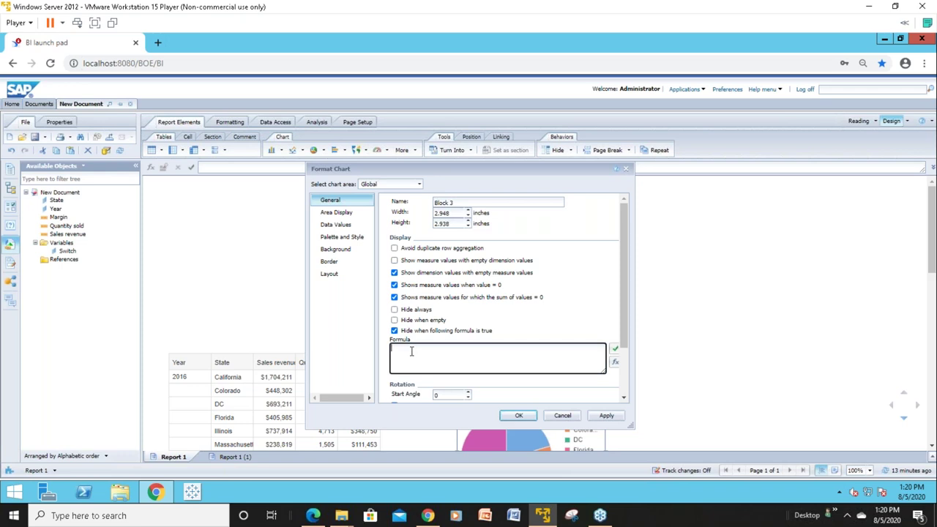
{"action": "left_click", "coordinate": [613, 363]}
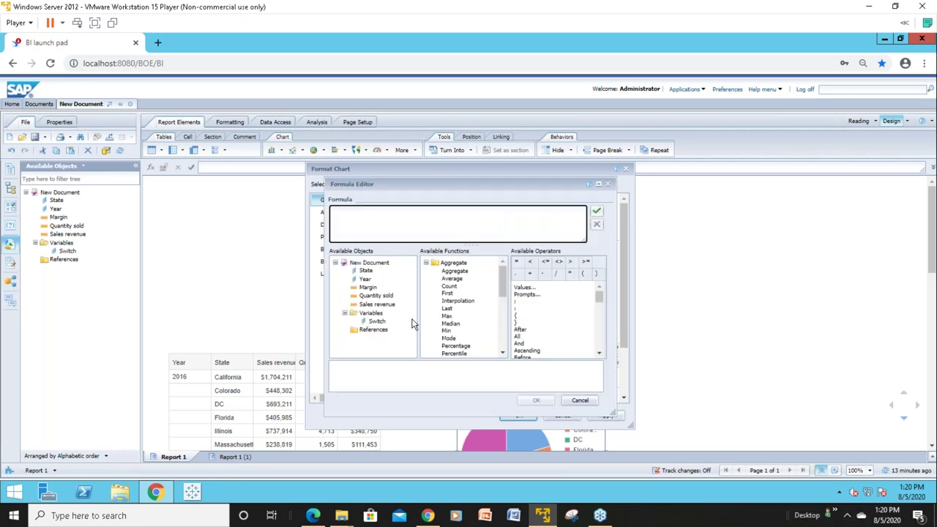
Step: Define the pie chart's hide formula as =[Switch]<>"Pie Chart", validate it and apply the chart formatting
{"action": "left_click_drag", "start_coordinate": [376, 321], "coordinate": [402, 223]}
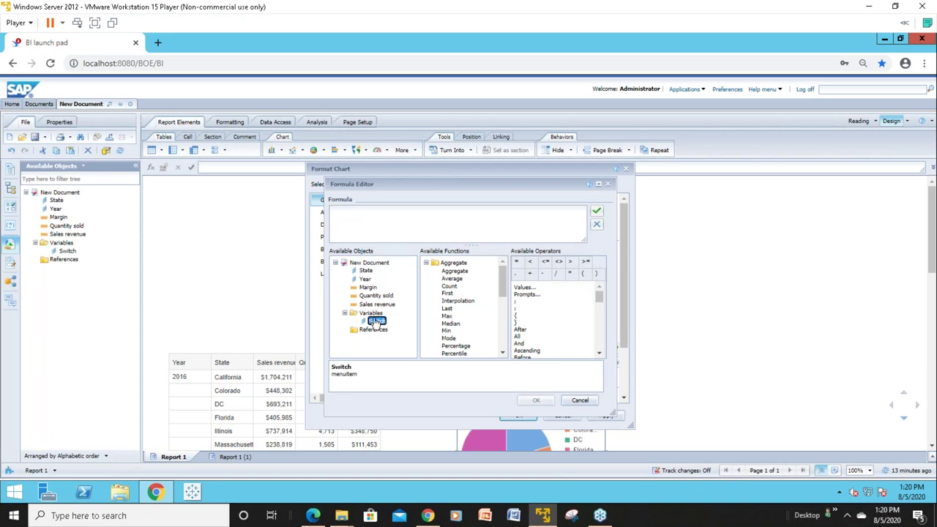
{"action": "left_click_drag", "start_coordinate": [376, 322], "coordinate": [390, 239]}
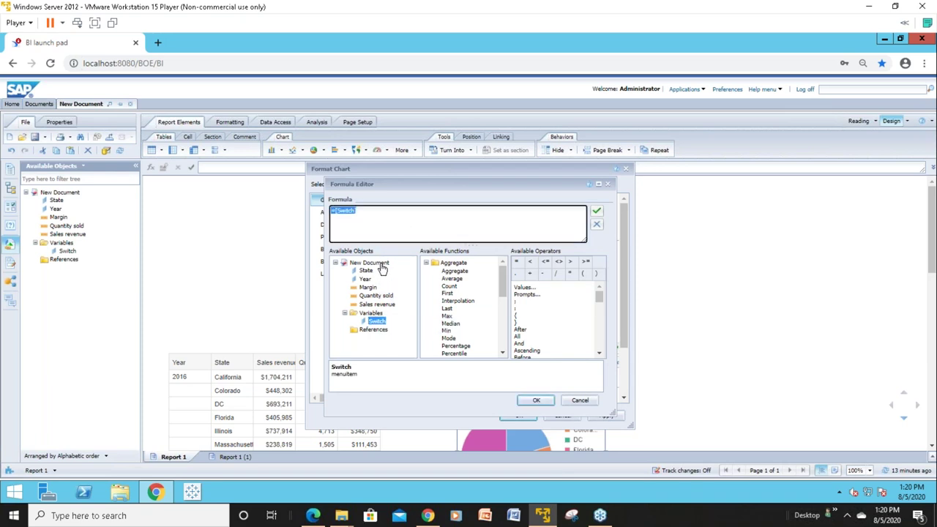
{"action": "left_click", "coordinate": [390, 227]}
{"action": "left_click", "coordinate": [558, 264]}
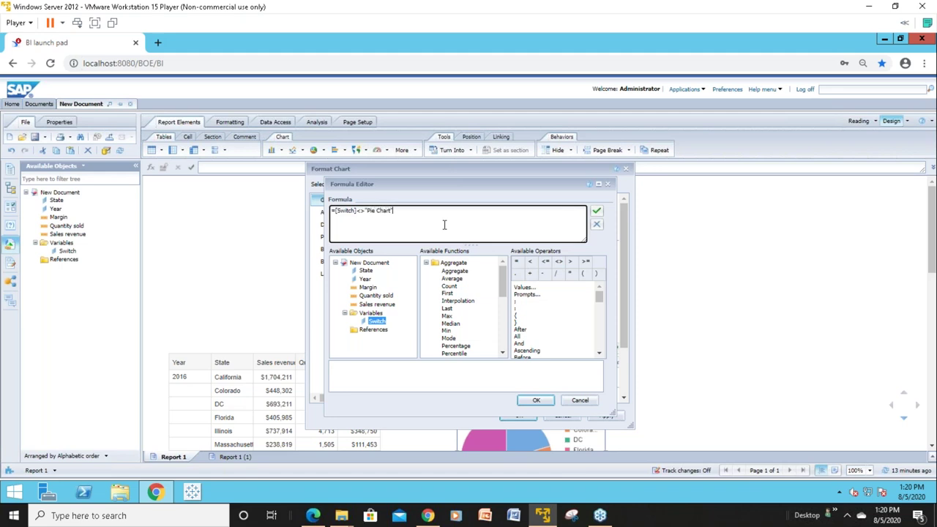
{"action": "left_click", "coordinate": [596, 212]}
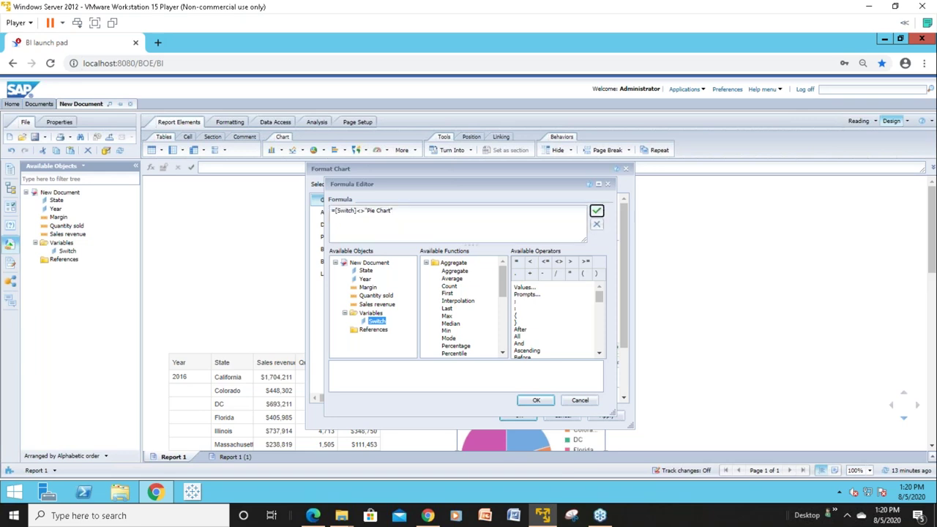
{"action": "left_click", "coordinate": [522, 315]}
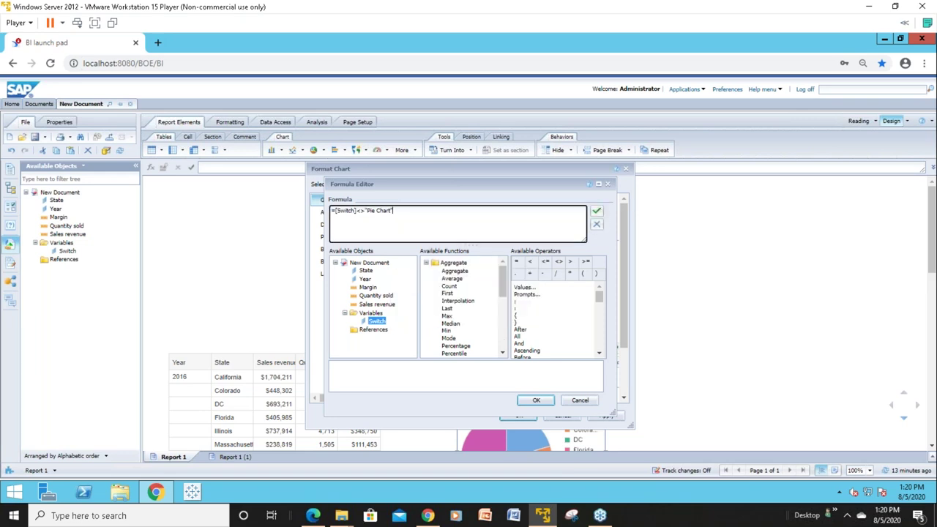
{"action": "left_click", "coordinate": [536, 399]}
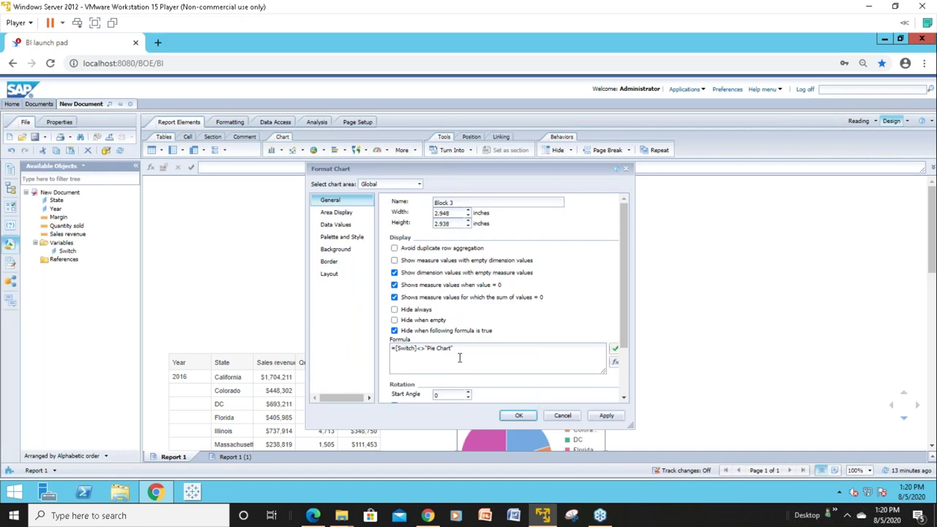
{"action": "left_click", "coordinate": [521, 415]}
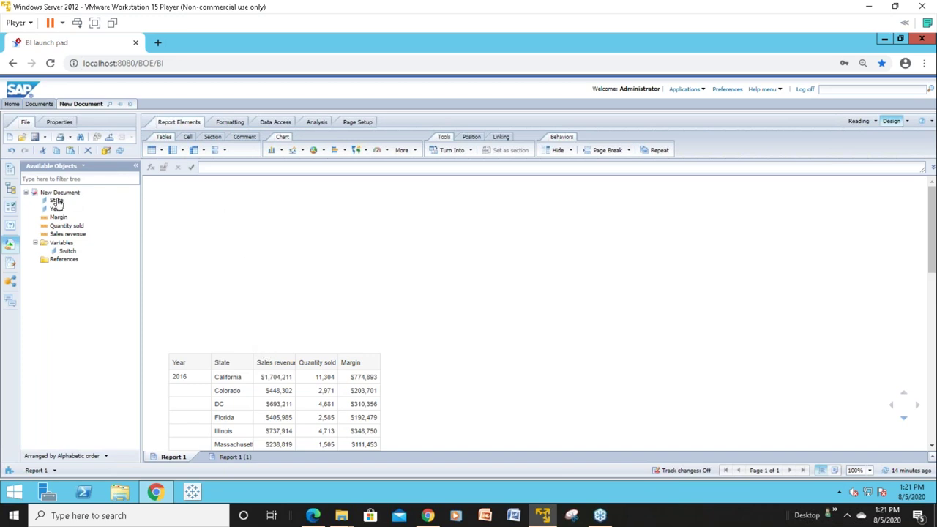
Step: Move the vertical table to the report's upper-left area, and with the Switch input control set to Cross Table, reposition the cross table there too
{"action": "left_click", "coordinate": [11, 210]}
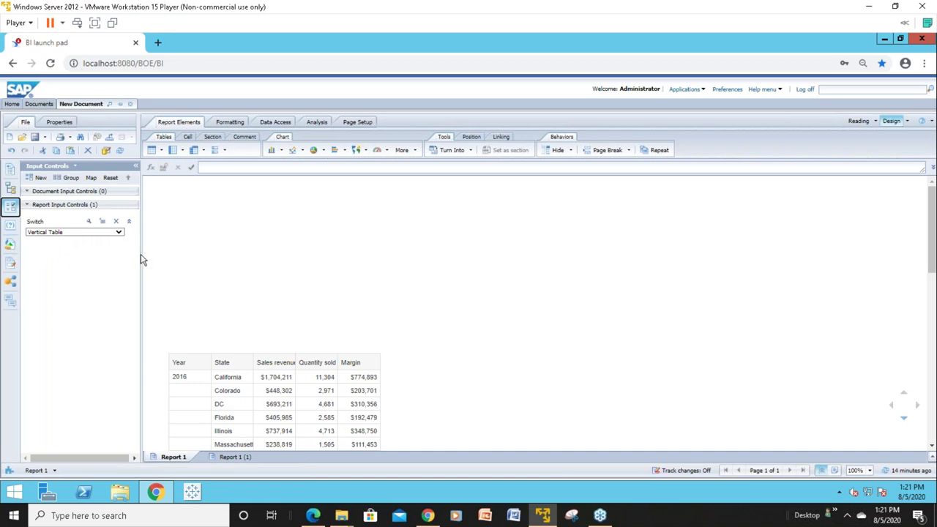
{"action": "left_click_drag", "start_coordinate": [232, 352], "coordinate": [241, 244]}
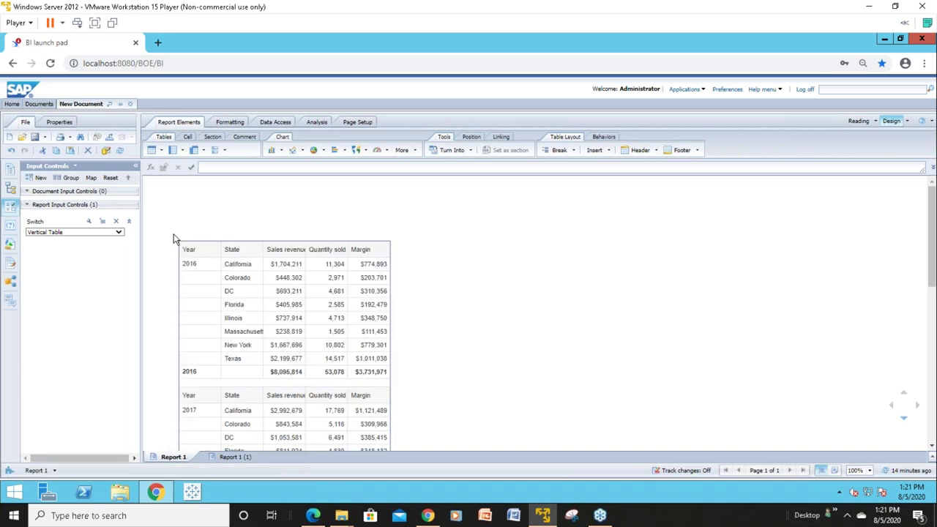
{"action": "left_click", "coordinate": [119, 233]}
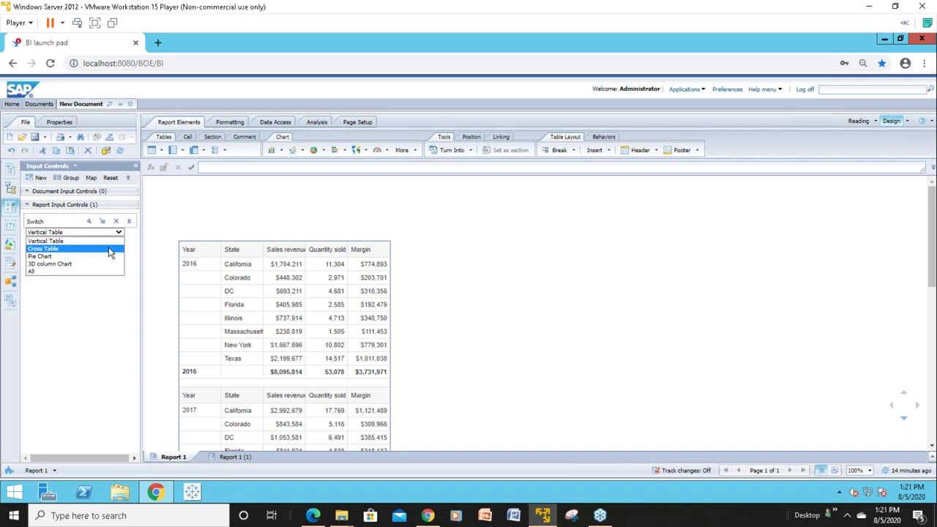
{"action": "left_click", "coordinate": [108, 247]}
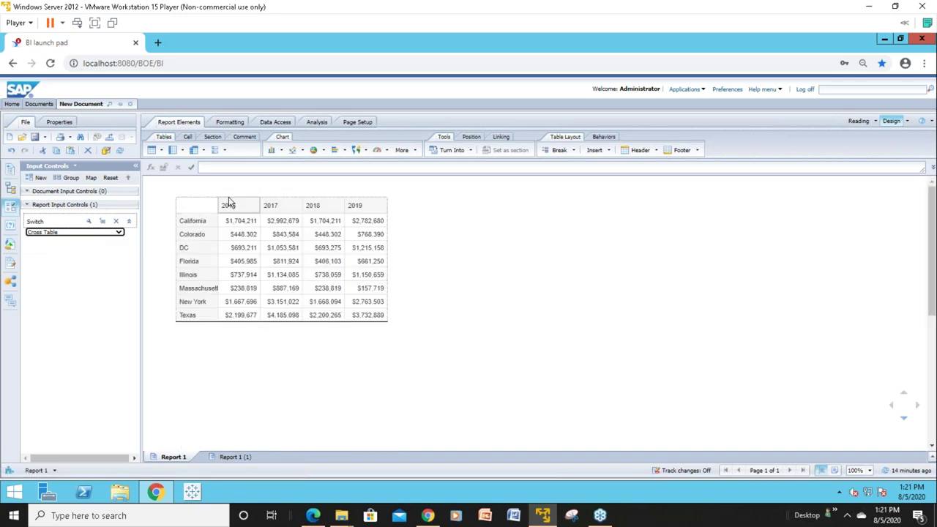
{"action": "left_click_drag", "start_coordinate": [227, 199], "coordinate": [218, 216]}
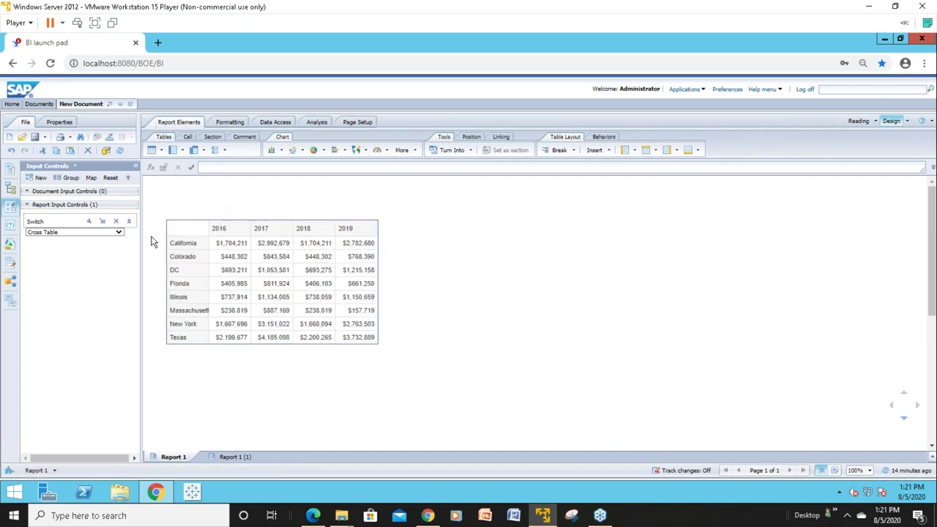
Step: Set the Switch input control to Pie Chart and move the Margin by State pie chart to the report's upper-left area
{"action": "left_click", "coordinate": [120, 233]}
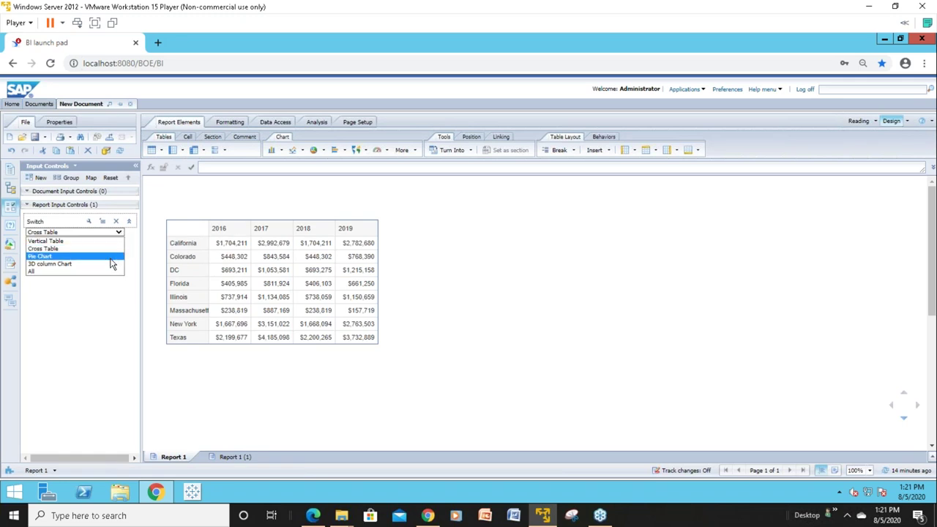
{"action": "left_click", "coordinate": [111, 256]}
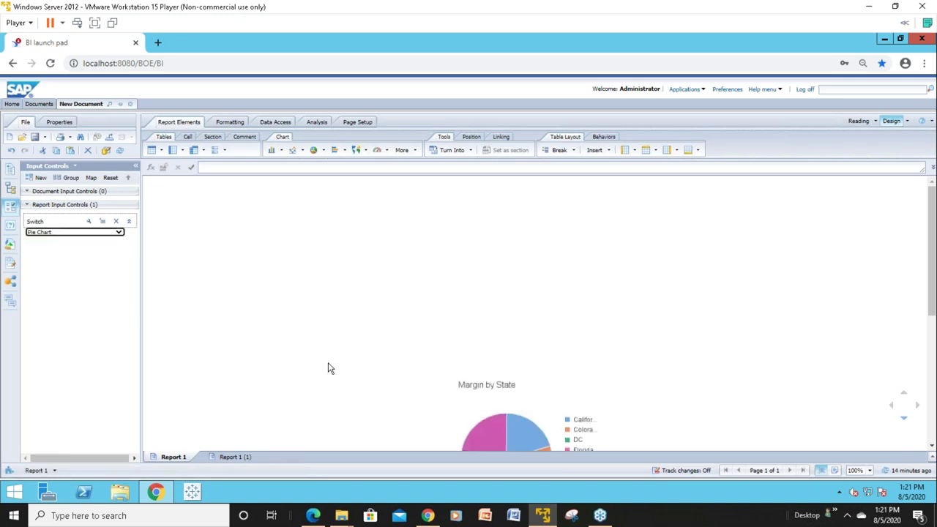
{"action": "left_click", "coordinate": [440, 407]}
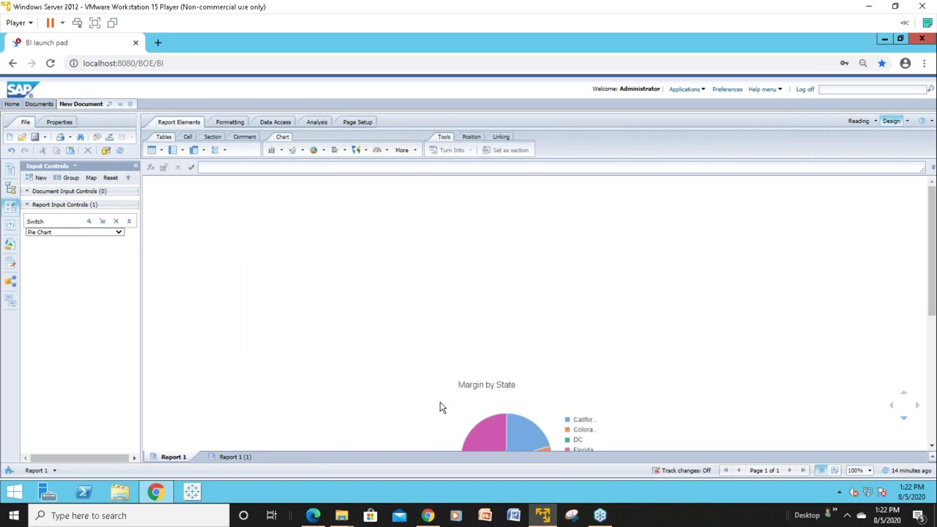
{"action": "left_click", "coordinate": [469, 384]}
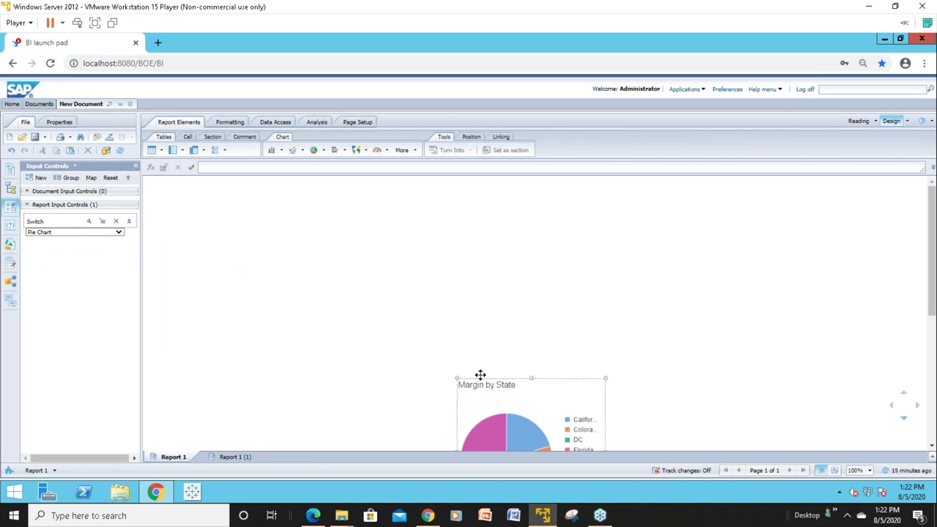
{"action": "left_click_drag", "start_coordinate": [477, 376], "coordinate": [187, 225]}
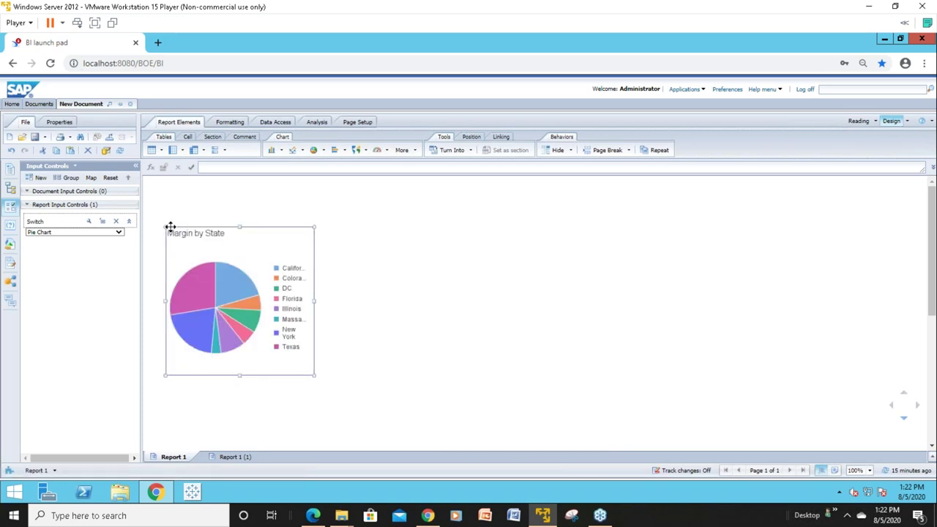
Step: Set the Switch input control to 3D column Chart and show the report's design view with structure only
{"action": "left_click", "coordinate": [119, 233]}
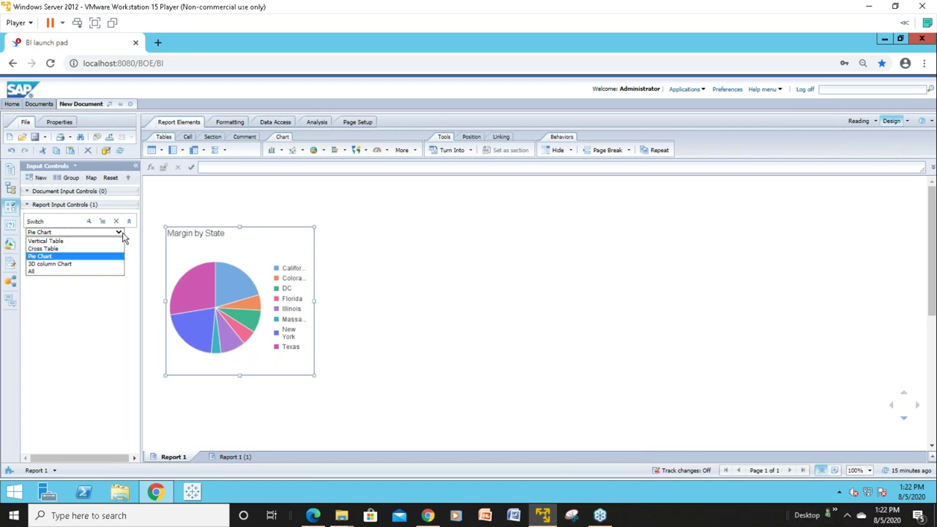
{"action": "left_click", "coordinate": [105, 265]}
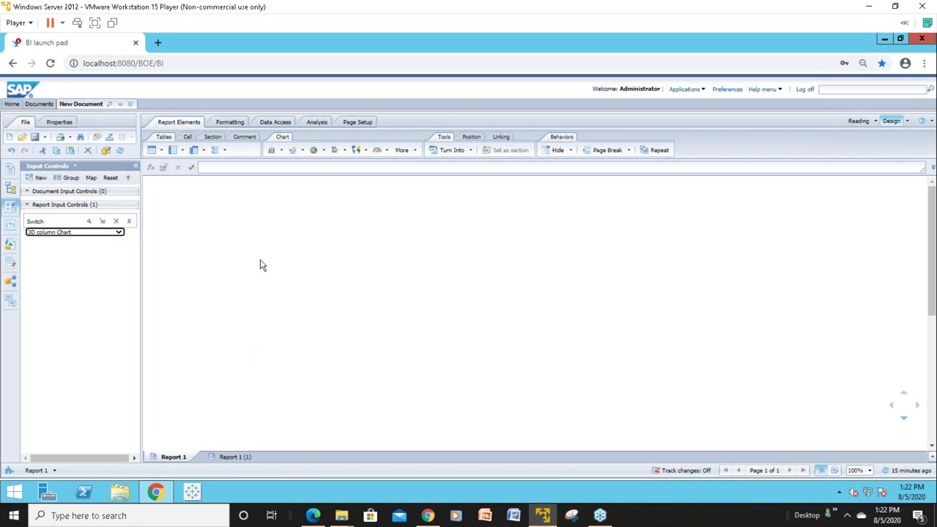
{"action": "left_click", "coordinate": [907, 121]}
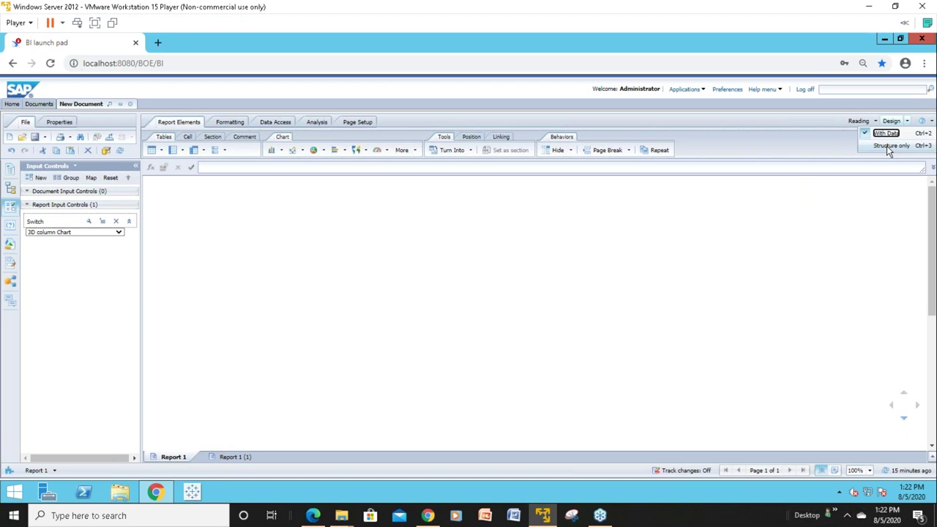
{"action": "left_click", "coordinate": [890, 145]}
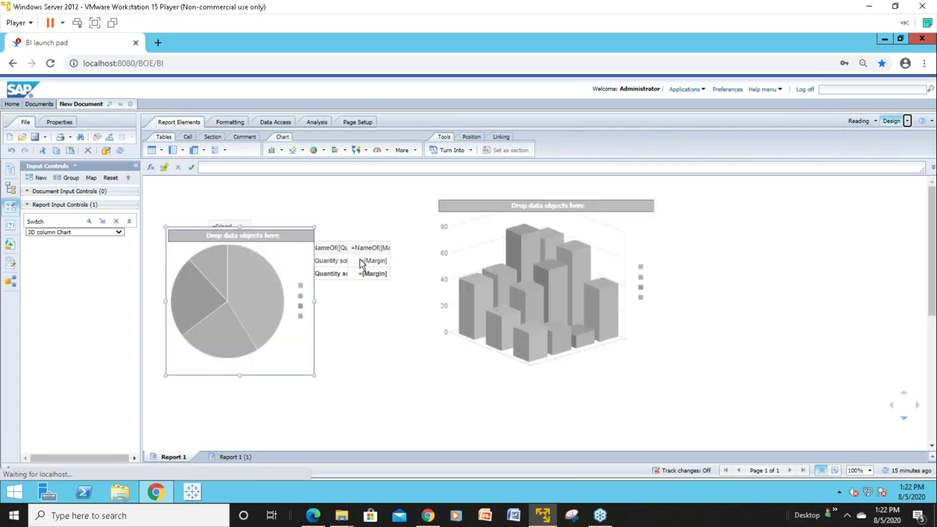
Step: In the 3D column chart's formatting, correct the misspelled hide formula to =[Switch]<>"3D column Chart" and accept it
{"action": "left_click", "coordinate": [516, 202]}
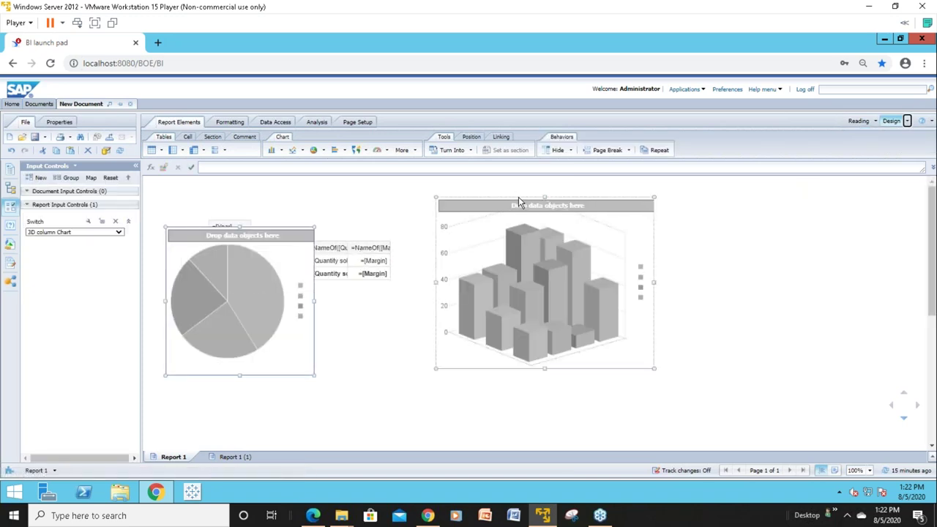
{"action": "right_click", "coordinate": [519, 194]}
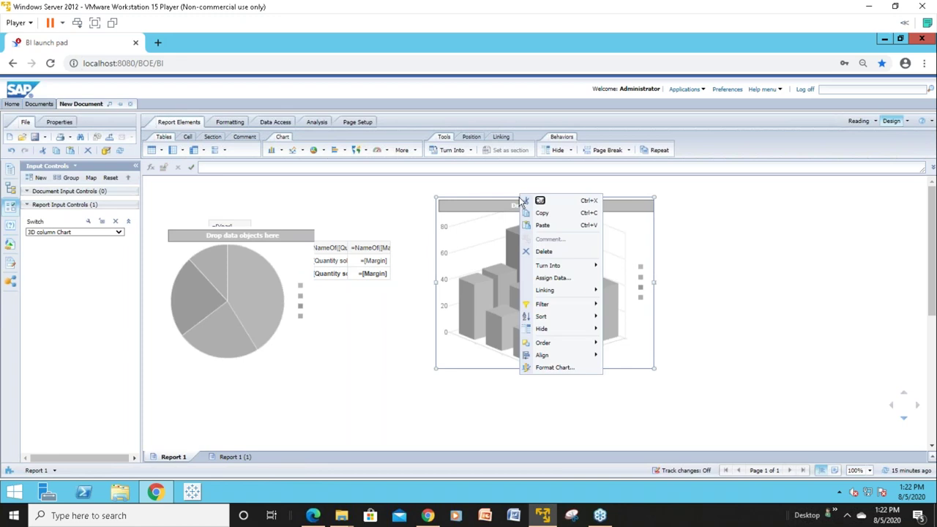
{"action": "mouse_move", "coordinate": [542, 342]}
{"action": "left_click", "coordinate": [551, 368]}
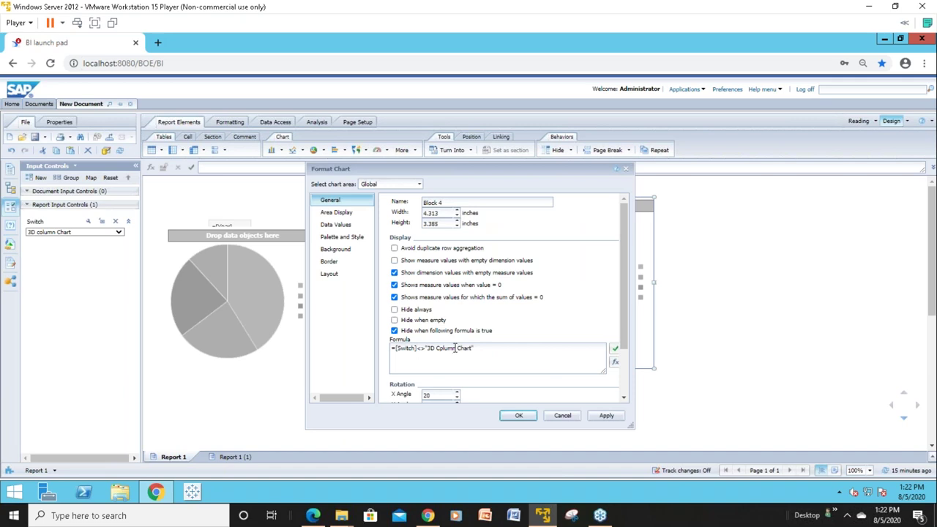
{"action": "left_click_drag", "start_coordinate": [456, 347], "coordinate": [443, 347]}
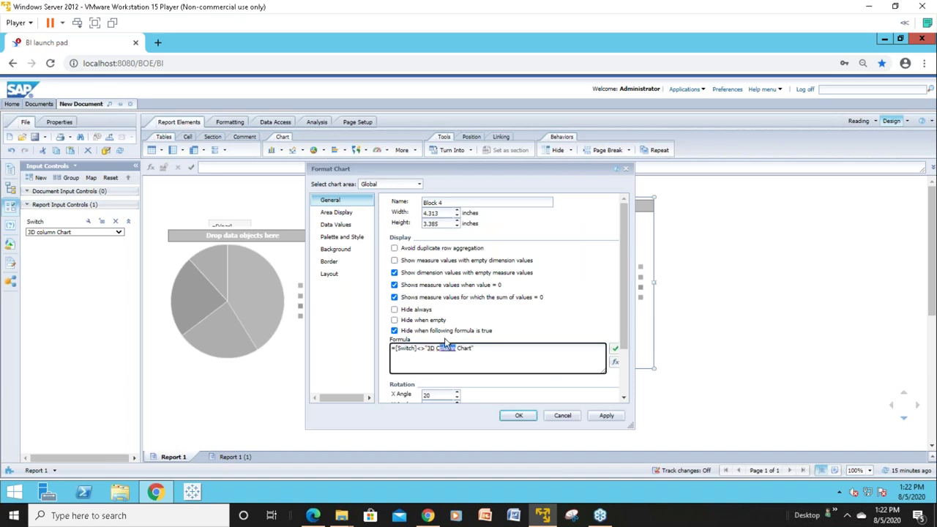
{"action": "key", "text": "BackSpace"}
{"action": "type", "text": "lumn"}
{"action": "type", "text": "c"}
{"action": "left_click", "coordinate": [516, 415]}
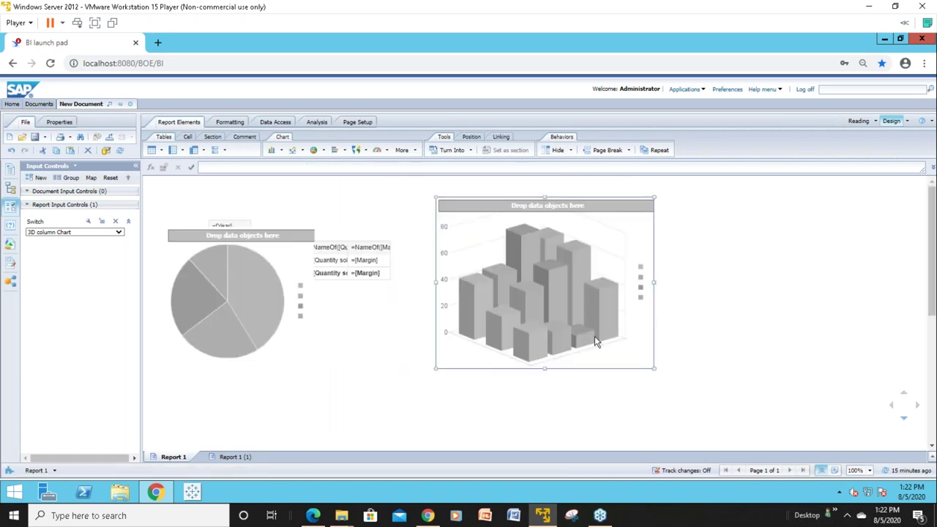
Step: Return the design view to showing data and move the Margin by State and Year chart to the report's upper-left area
{"action": "left_click", "coordinate": [908, 120]}
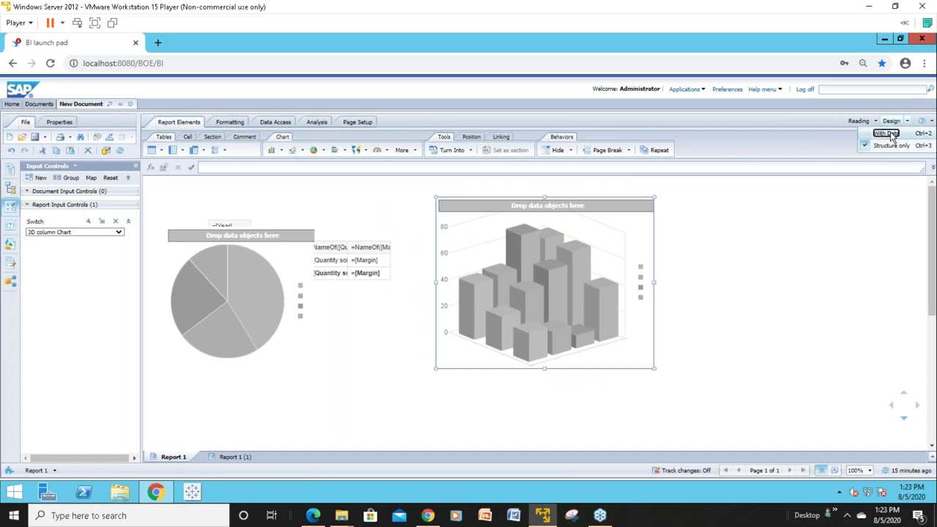
{"action": "left_click", "coordinate": [888, 133]}
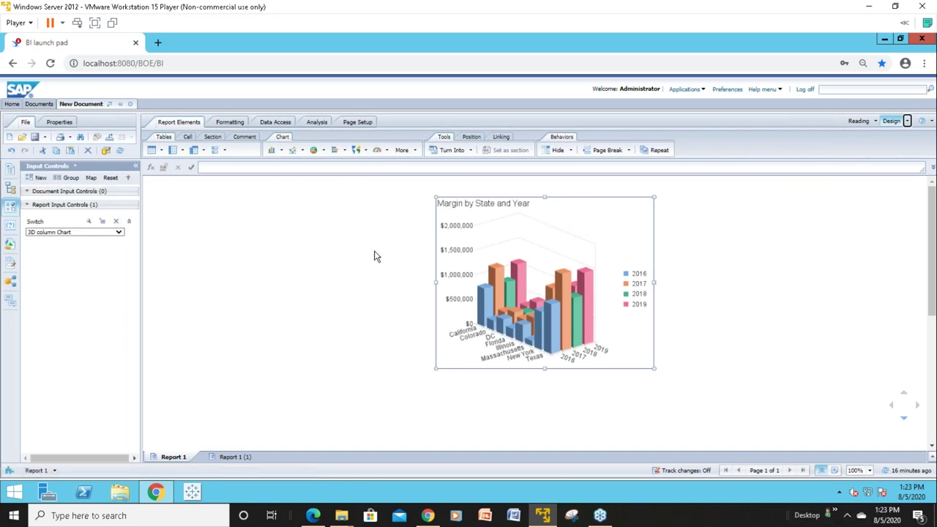
{"action": "left_click_drag", "start_coordinate": [457, 195], "coordinate": [196, 231]}
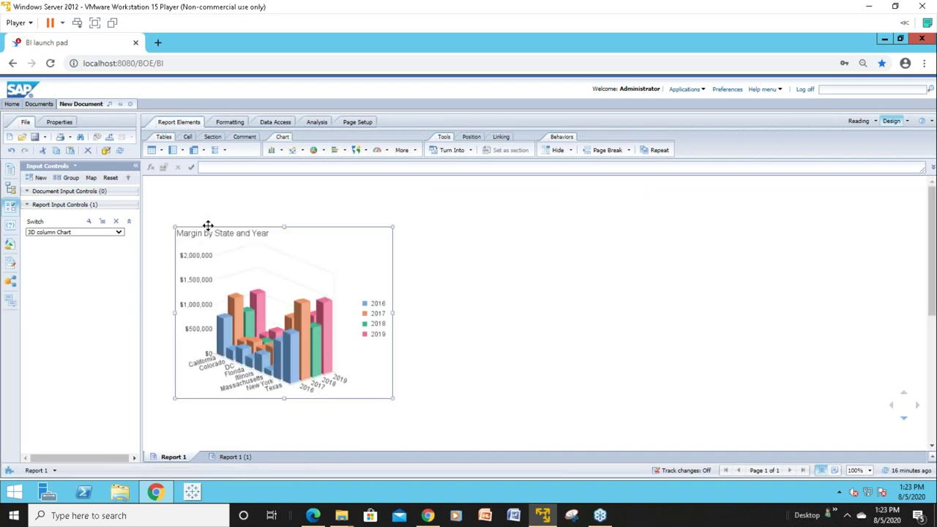
Step: Check the report with the Switch input control set in turn to Vertical Table, Cross Table, Pie Chart and 3D column Chart
{"action": "left_click", "coordinate": [120, 233]}
{"action": "left_click", "coordinate": [117, 241]}
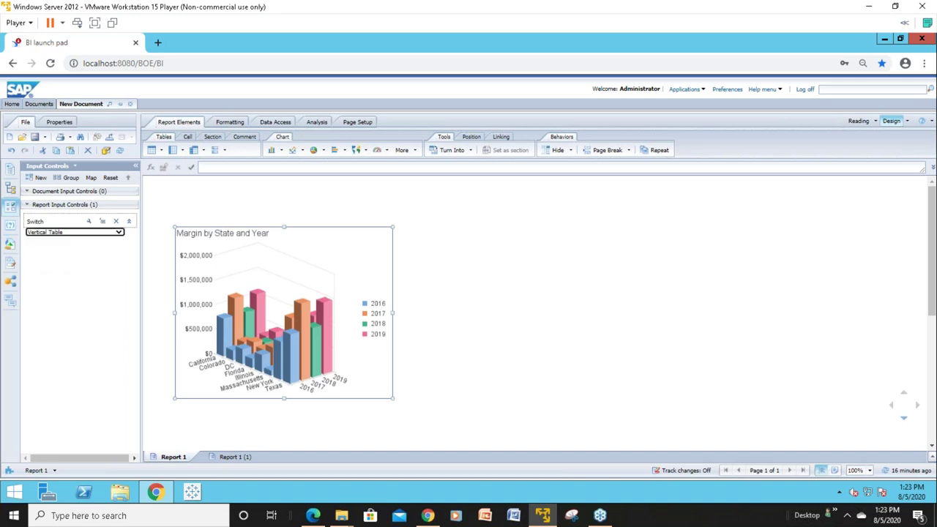
{"action": "left_click", "coordinate": [120, 232]}
{"action": "left_click", "coordinate": [105, 250]}
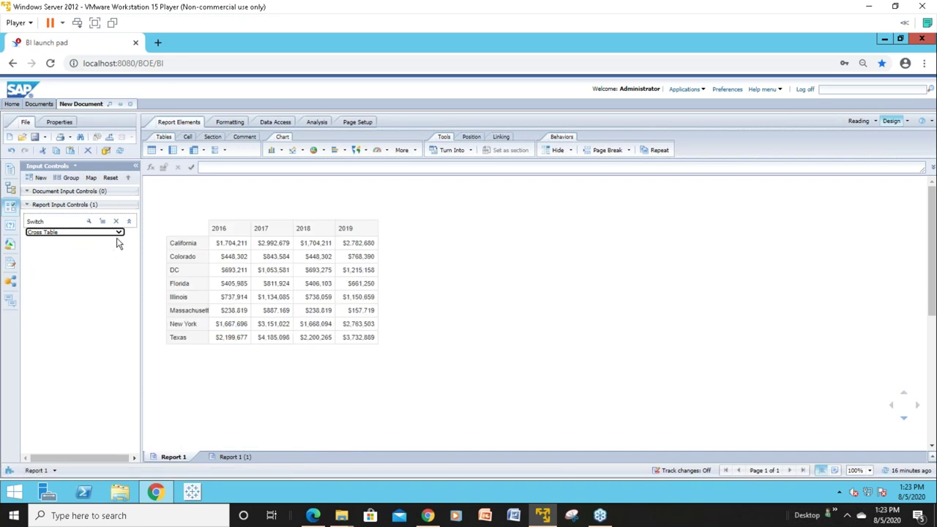
{"action": "left_click", "coordinate": [119, 235]}
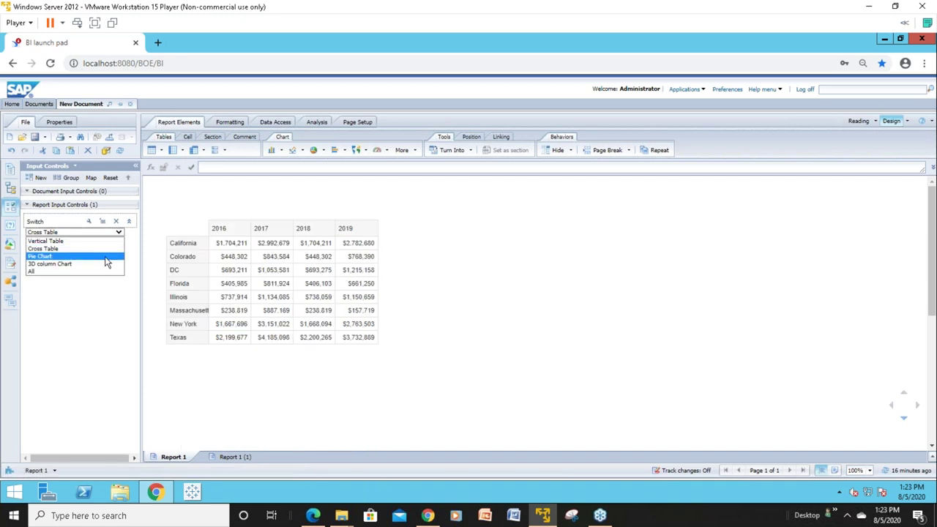
{"action": "left_click", "coordinate": [106, 257]}
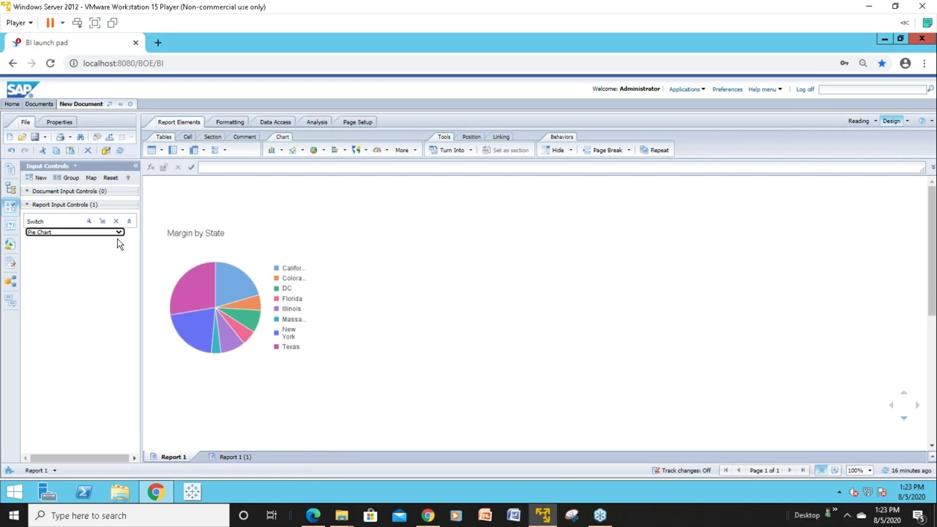
{"action": "left_click", "coordinate": [119, 232]}
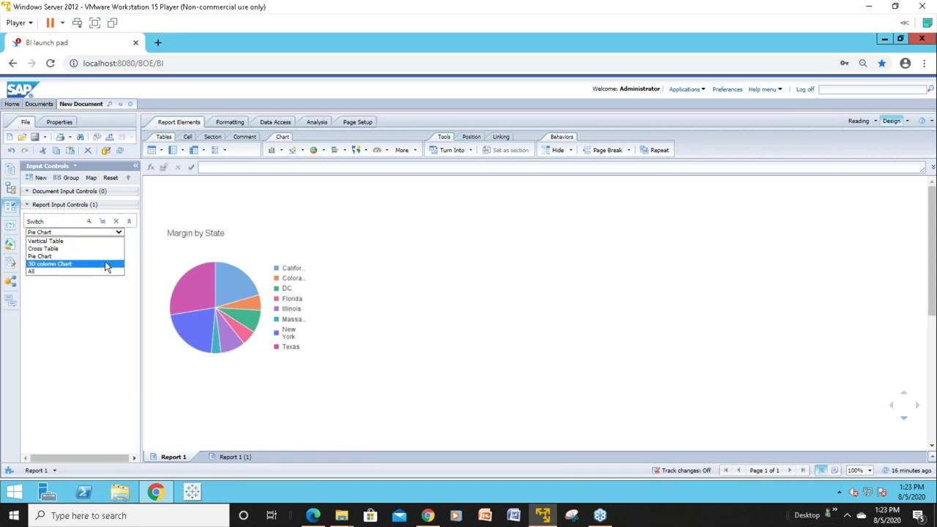
{"action": "left_click", "coordinate": [105, 262]}
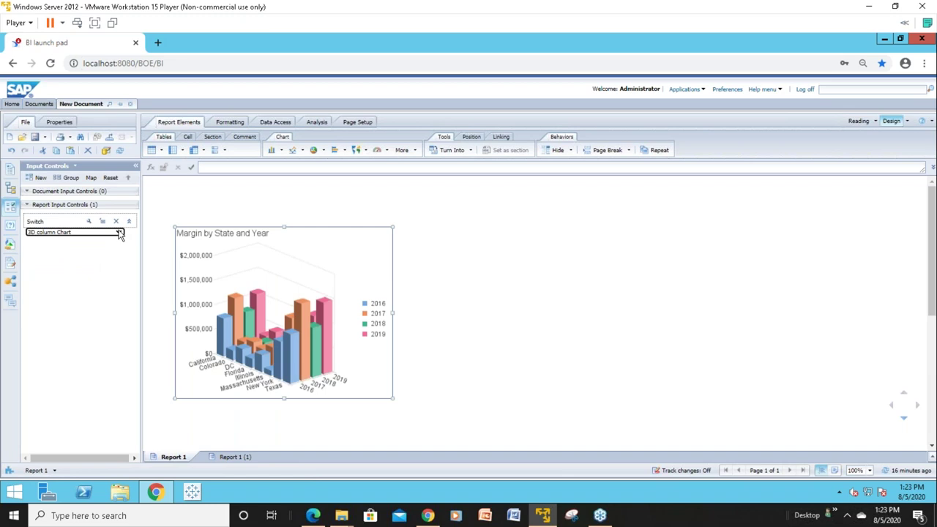
Step: Set the Switch input control to All and compare Report 1 with the duplicate Report 1 (1)
{"action": "left_click", "coordinate": [118, 232]}
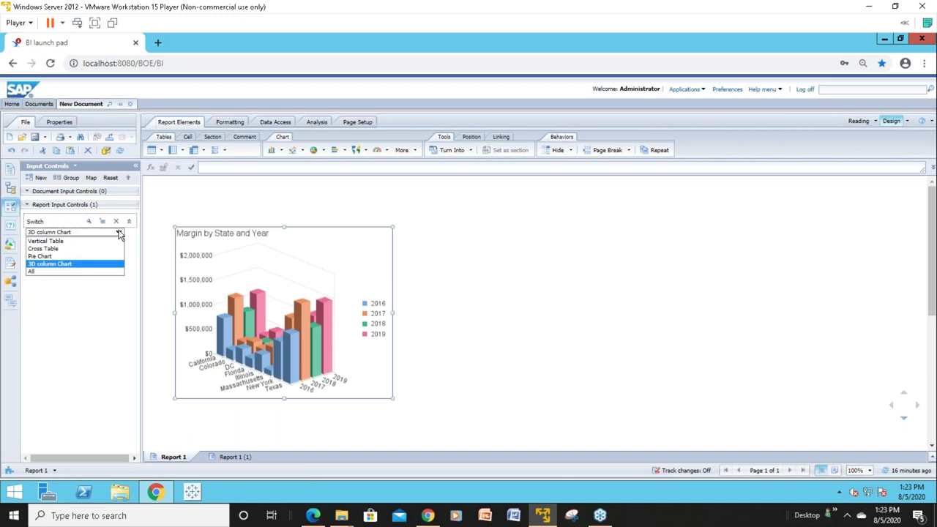
{"action": "left_click", "coordinate": [98, 273]}
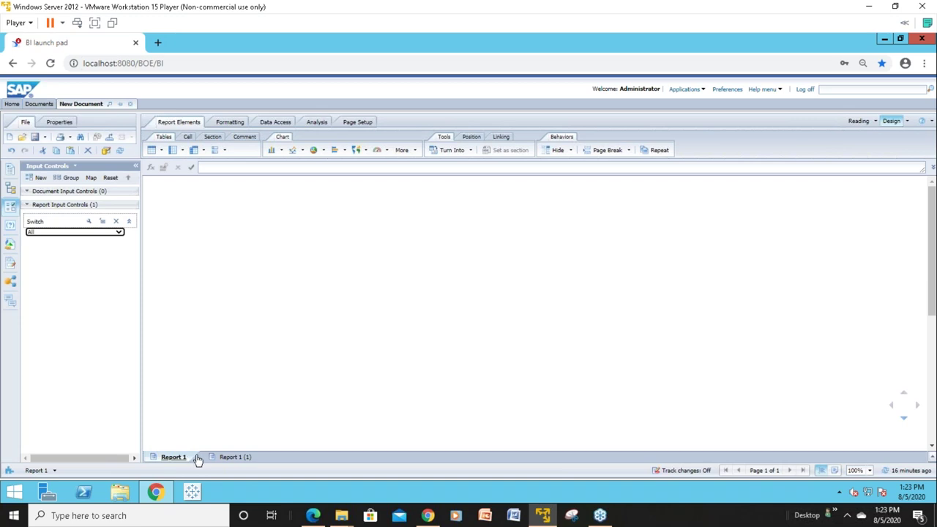
{"action": "left_click", "coordinate": [226, 458]}
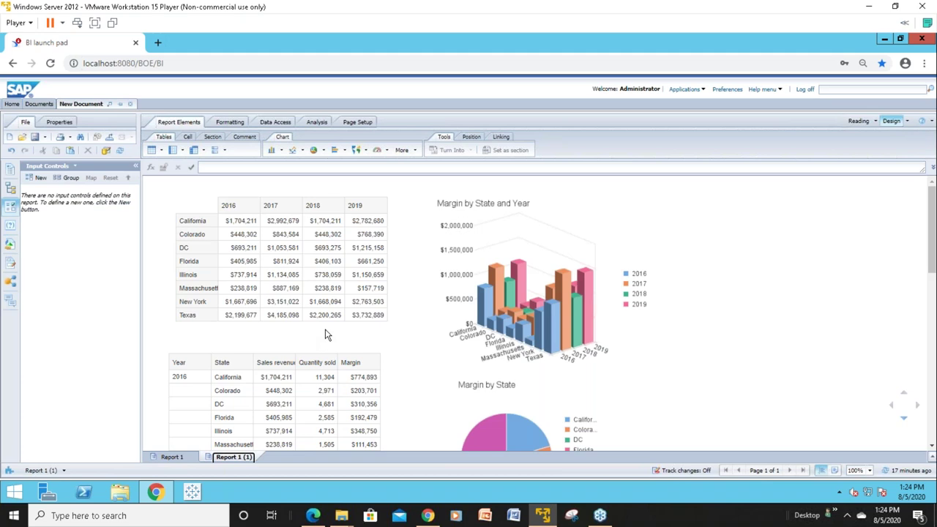
{"action": "left_click", "coordinate": [16, 208]}
{"action": "left_click", "coordinate": [191, 457]}
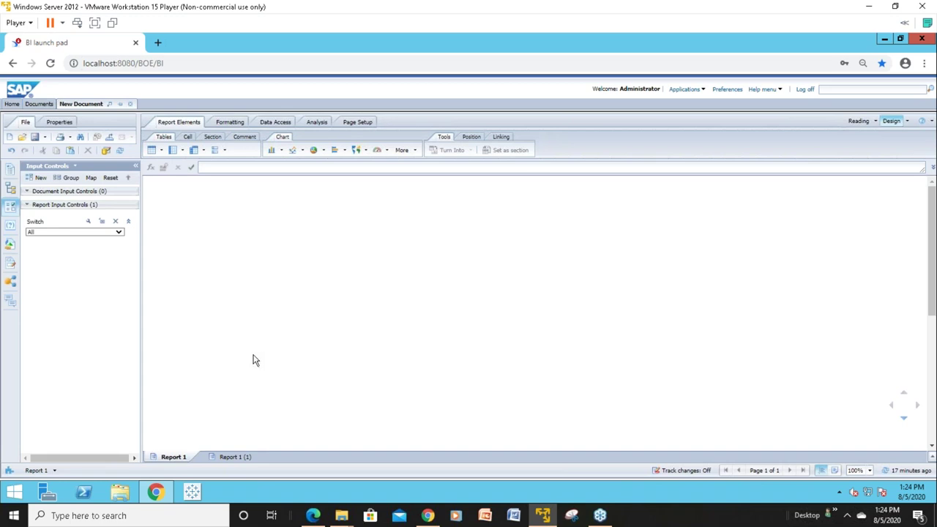
Step: Select the cross table and the vertical table together in Report 1 (1) and copy them
{"action": "left_click", "coordinate": [221, 458]}
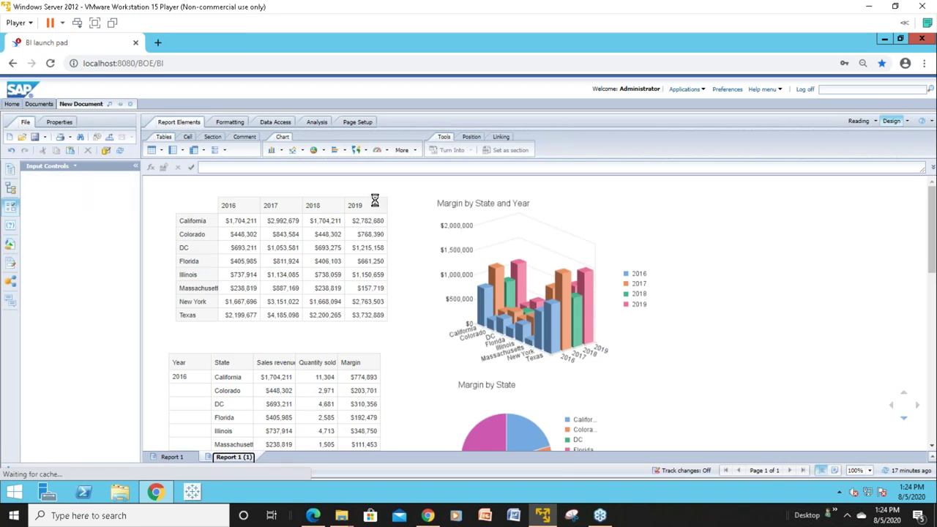
{"action": "left_click", "coordinate": [373, 195]}
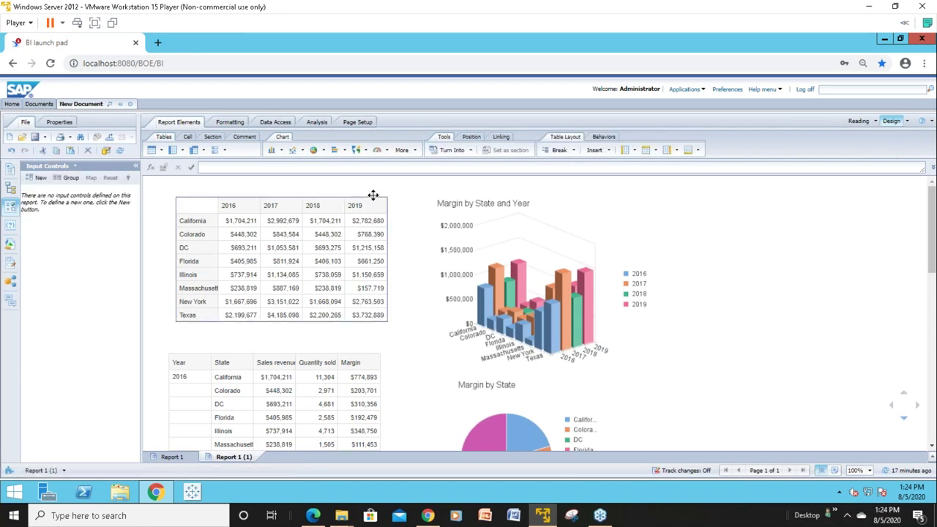
{"action": "left_click", "coordinate": [326, 370]}
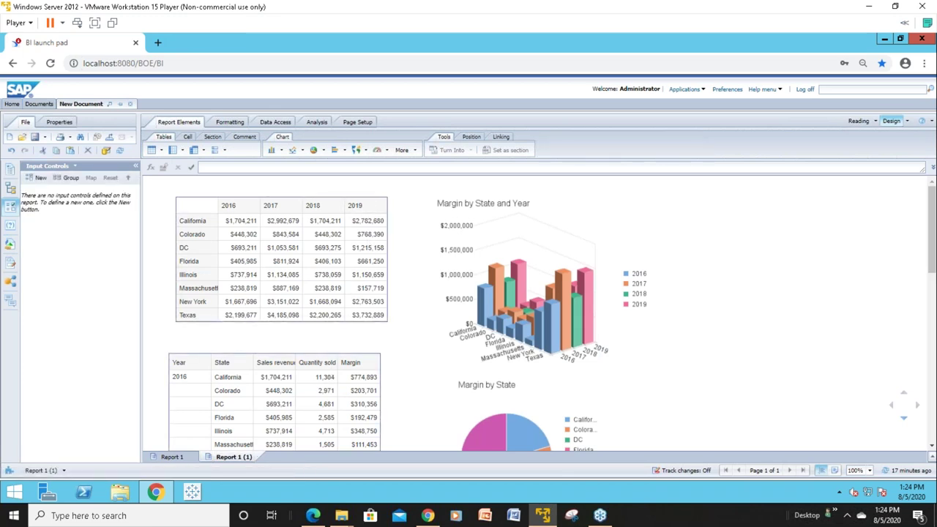
{"action": "right_click", "coordinate": [324, 354]}
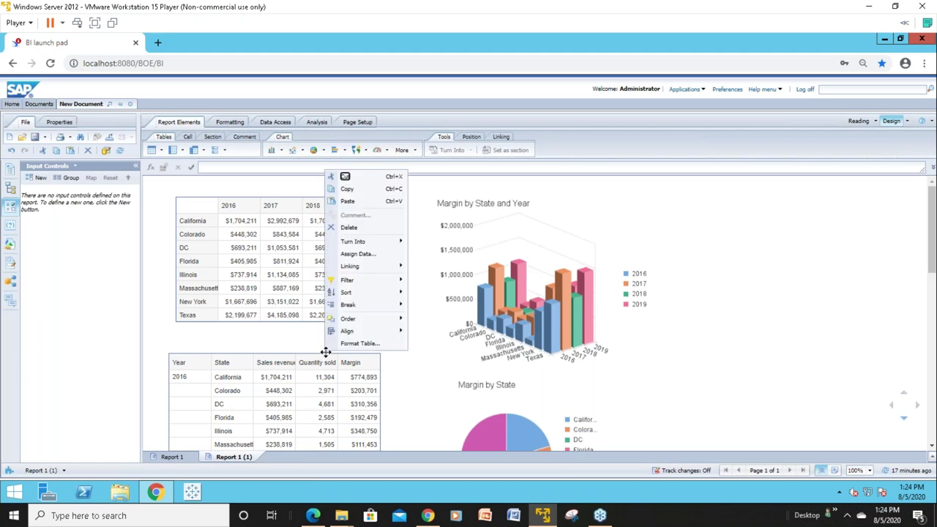
{"action": "left_click", "coordinate": [356, 192]}
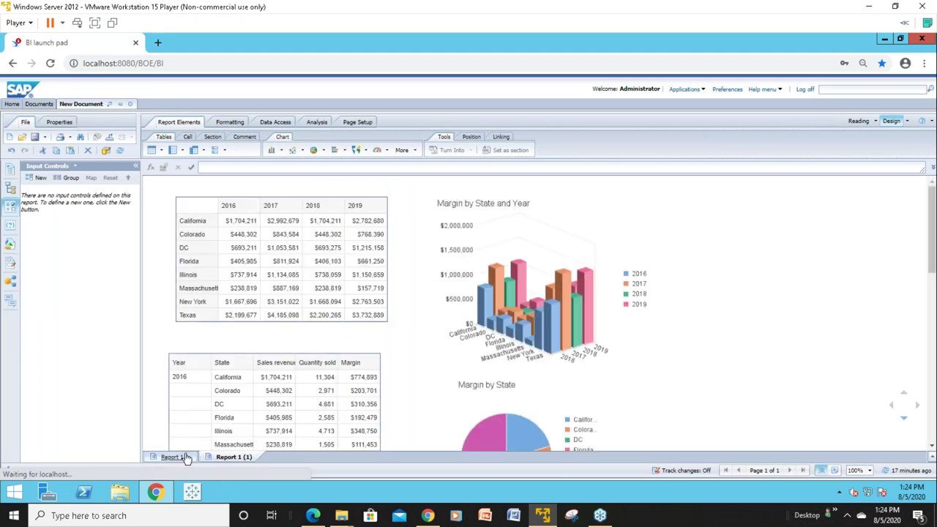
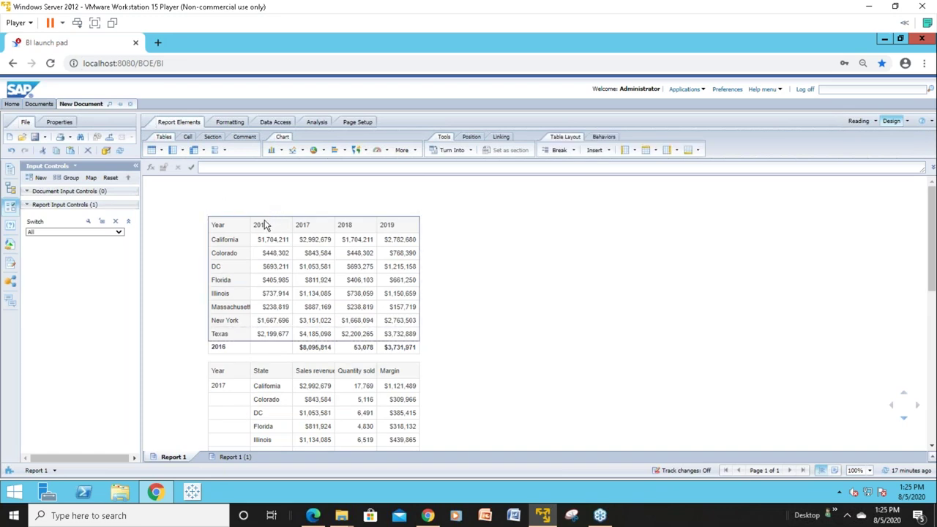
Step: Separate the overlapping pasted tables in Report 1 by placing the vertical table directly below the cross table
{"action": "left_click_drag", "start_coordinate": [262, 233], "coordinate": [245, 293]}
{"action": "left_click", "coordinate": [216, 347]}
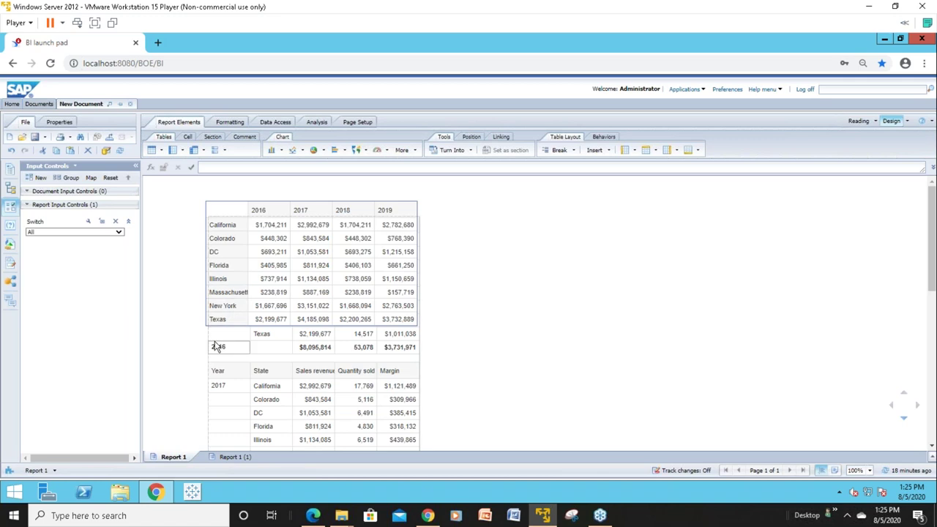
{"action": "left_click", "coordinate": [203, 341]}
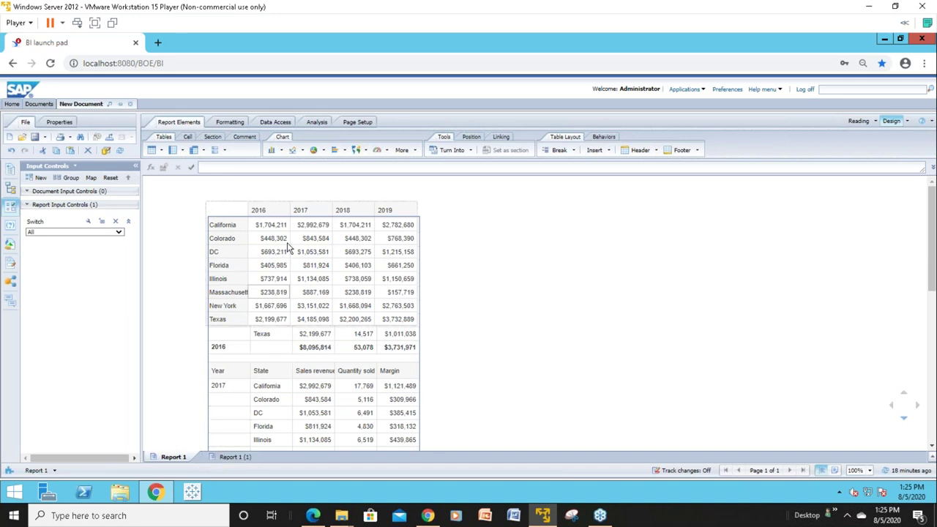
{"action": "left_click", "coordinate": [288, 213]}
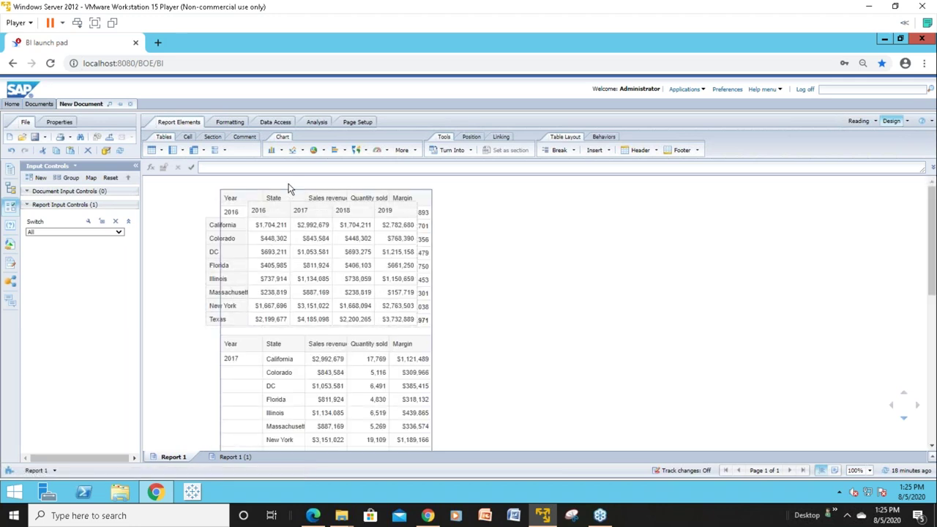
{"action": "left_click_drag", "start_coordinate": [287, 187], "coordinate": [272, 346]}
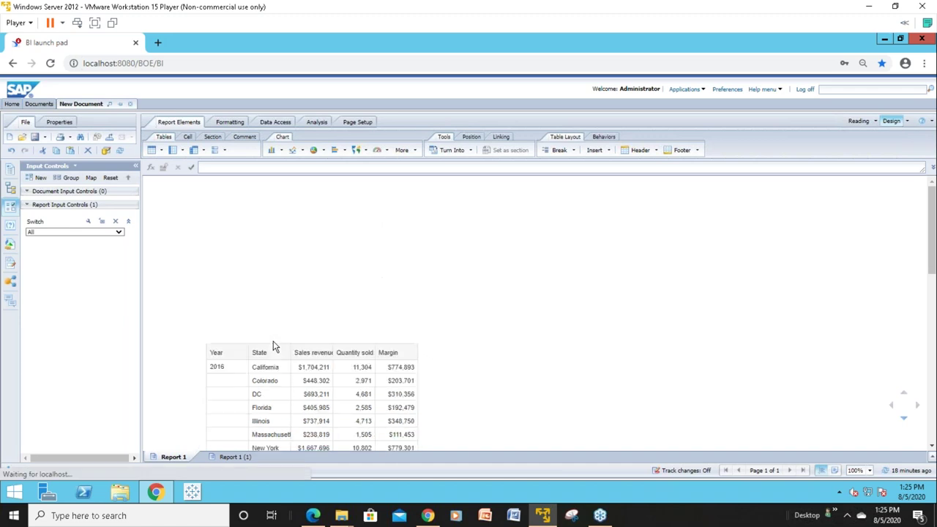
Step: Turn on table footers for the pasted vertical table in Report 1
{"action": "scroll", "coordinate": [285, 333], "scroll_direction": "down", "scroll_amount": 3}
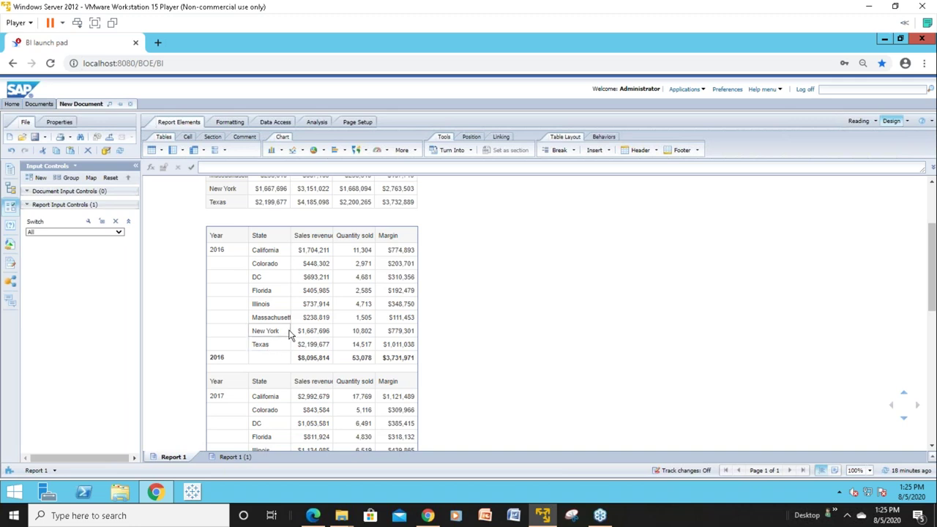
{"action": "right_click", "coordinate": [383, 224]}
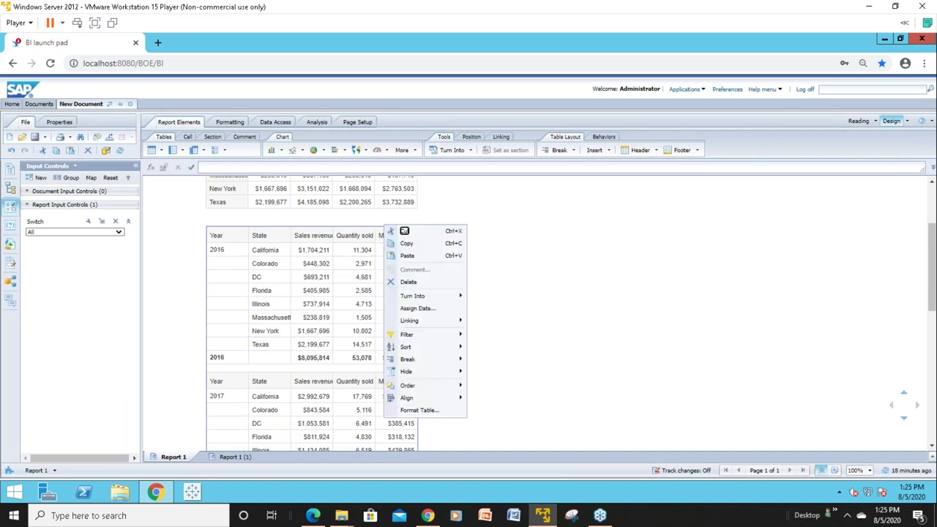
{"action": "left_click", "coordinate": [408, 413]}
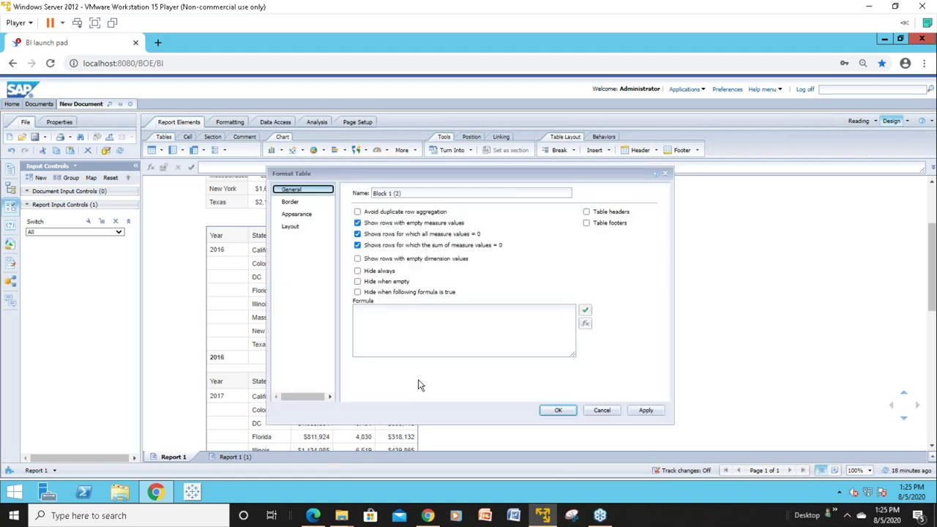
{"action": "left_click", "coordinate": [586, 223]}
{"action": "left_click", "coordinate": [554, 411]}
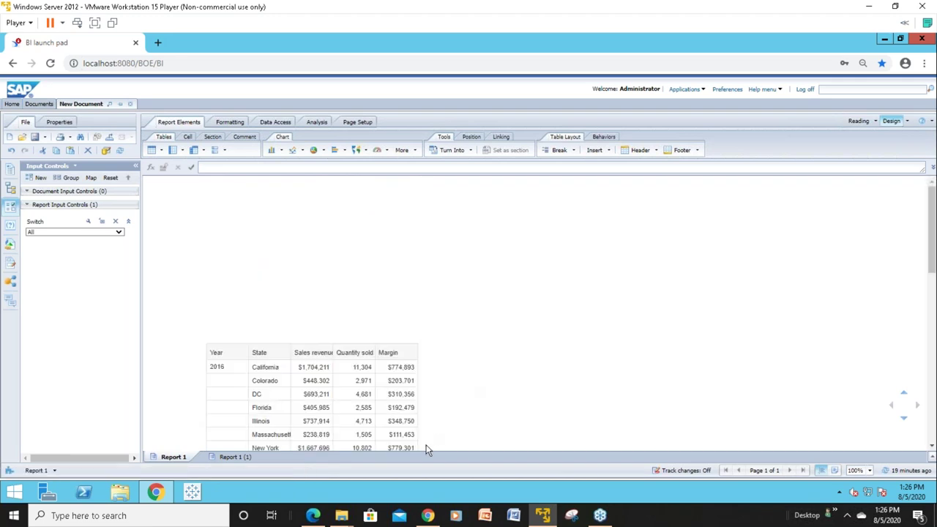
{"action": "scroll", "coordinate": [428, 450], "scroll_direction": "down", "scroll_amount": 3}
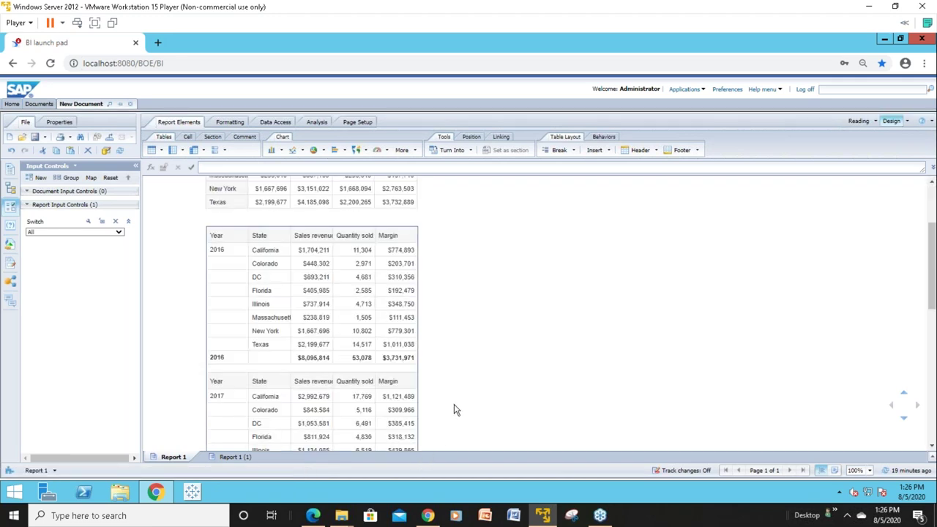
Step: Copy the Margin by State and Year column chart from Report 1 (1) and paste it beside the cross table in Report 1
{"action": "left_click", "coordinate": [241, 458]}
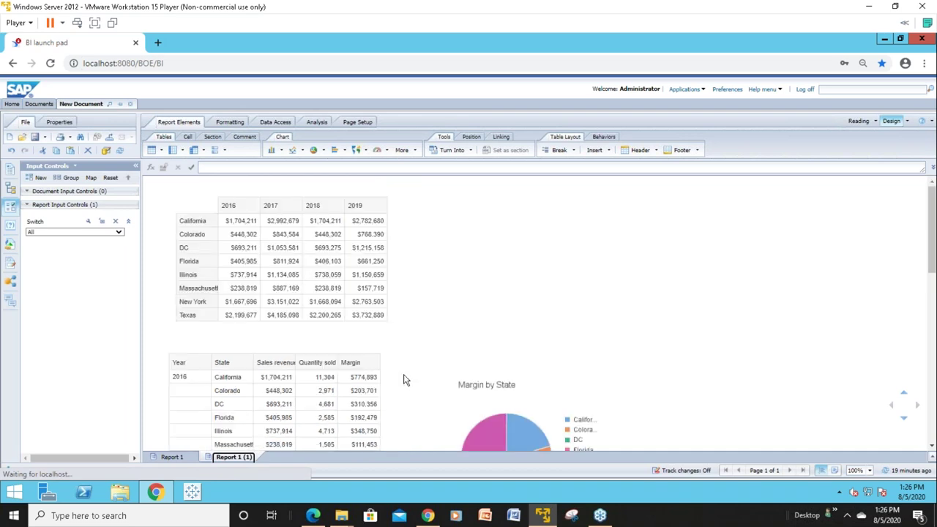
{"action": "left_click", "coordinate": [551, 212]}
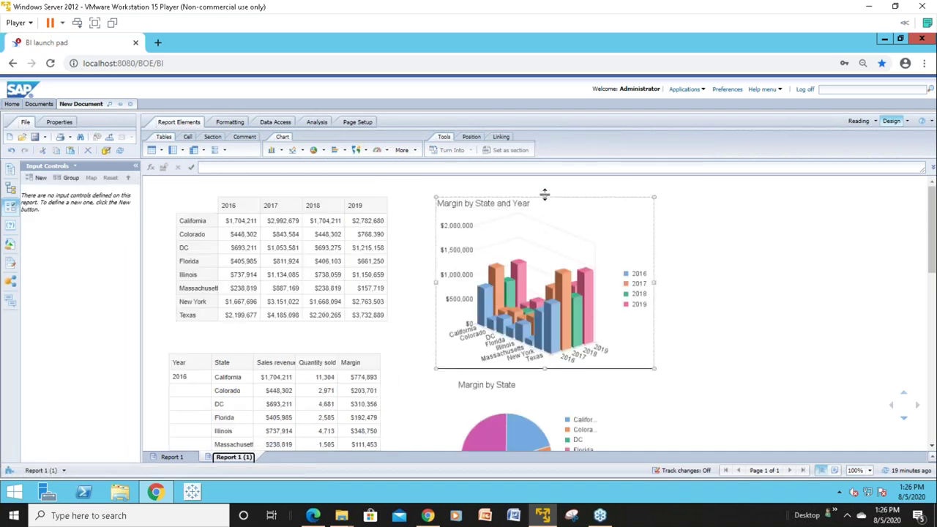
{"action": "right_click", "coordinate": [535, 196]}
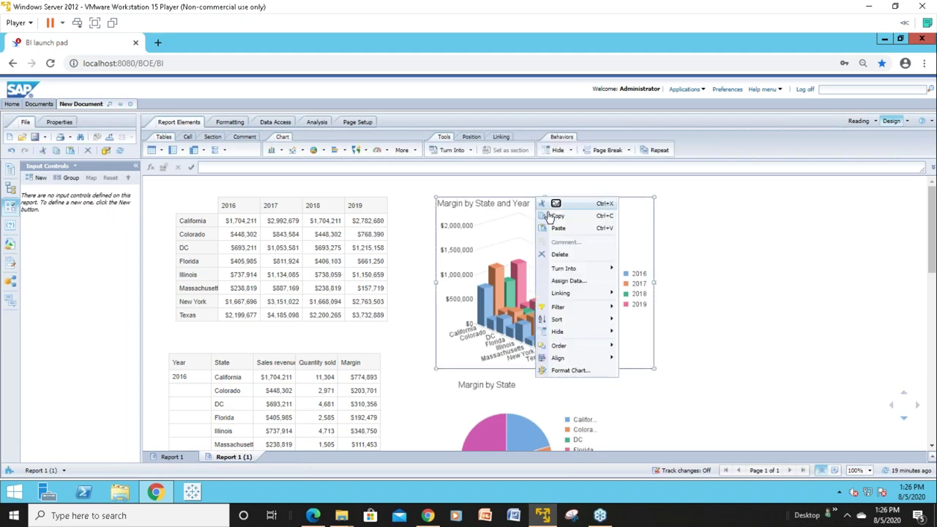
{"action": "left_click", "coordinate": [556, 216]}
{"action": "left_click", "coordinate": [194, 456]}
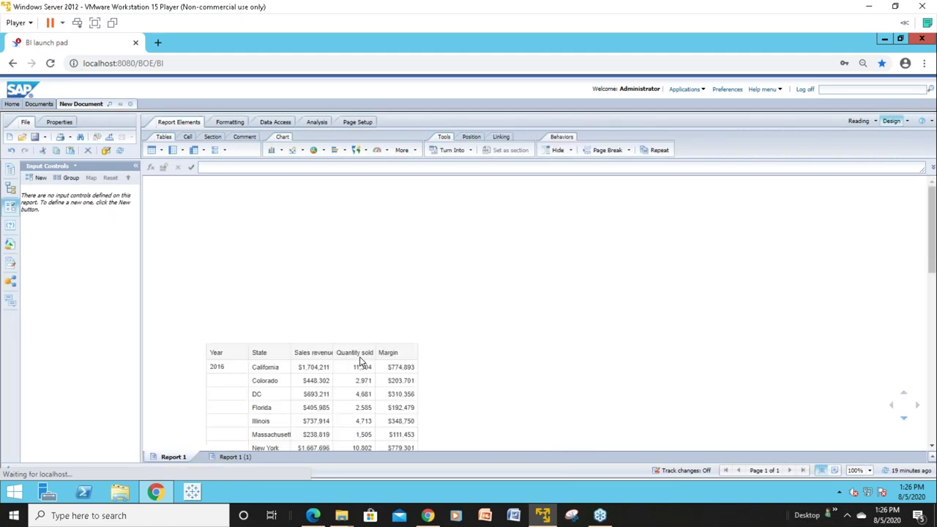
{"action": "right_click", "coordinate": [463, 207]}
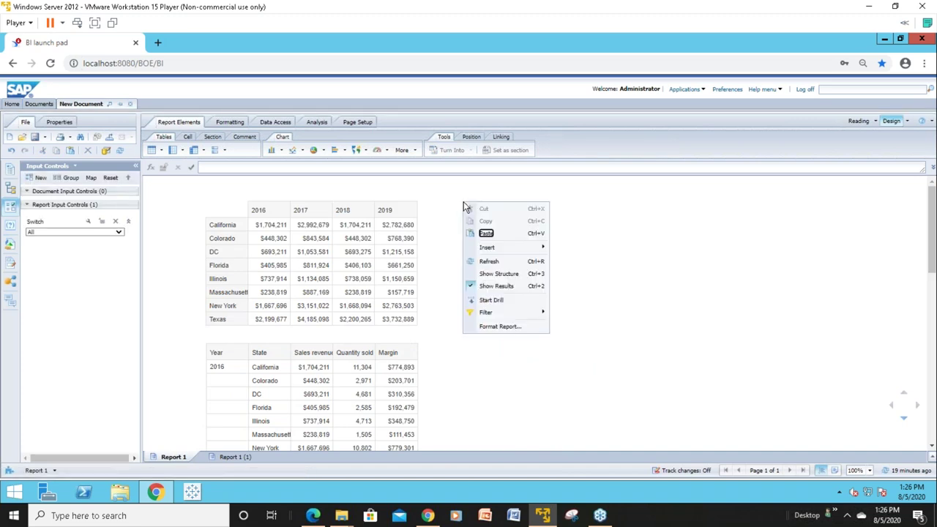
{"action": "left_click", "coordinate": [484, 234]}
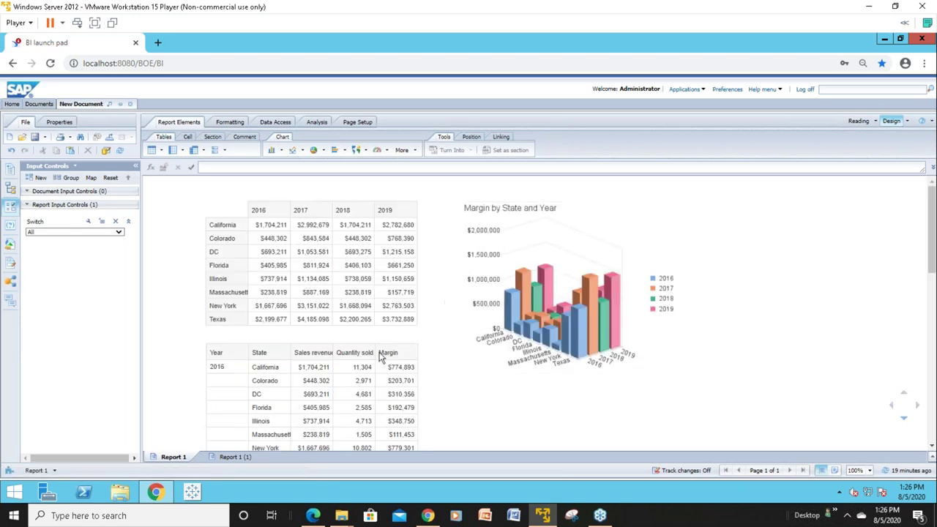
Step: Copy the Margin by State pie chart from Report 1 (1) into Report 1 and position it below the column chart
{"action": "left_click", "coordinate": [242, 457]}
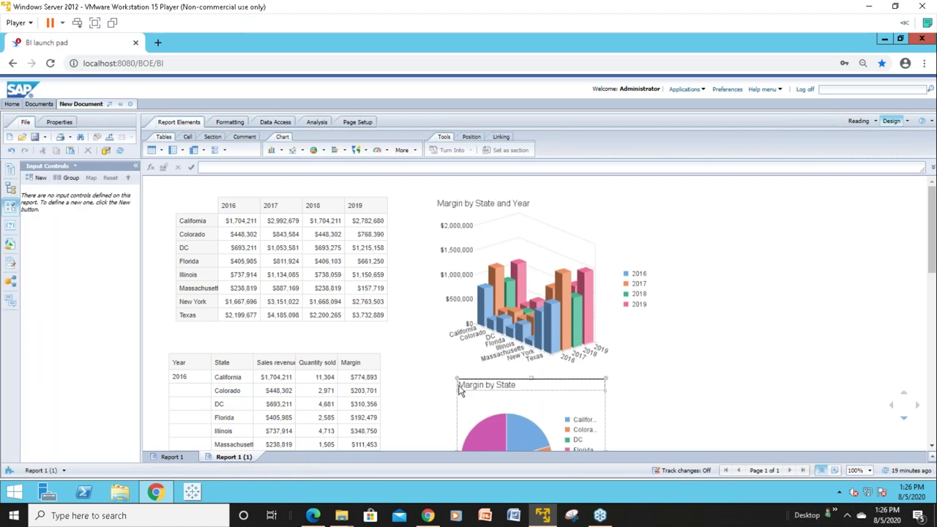
{"action": "left_click", "coordinate": [469, 376]}
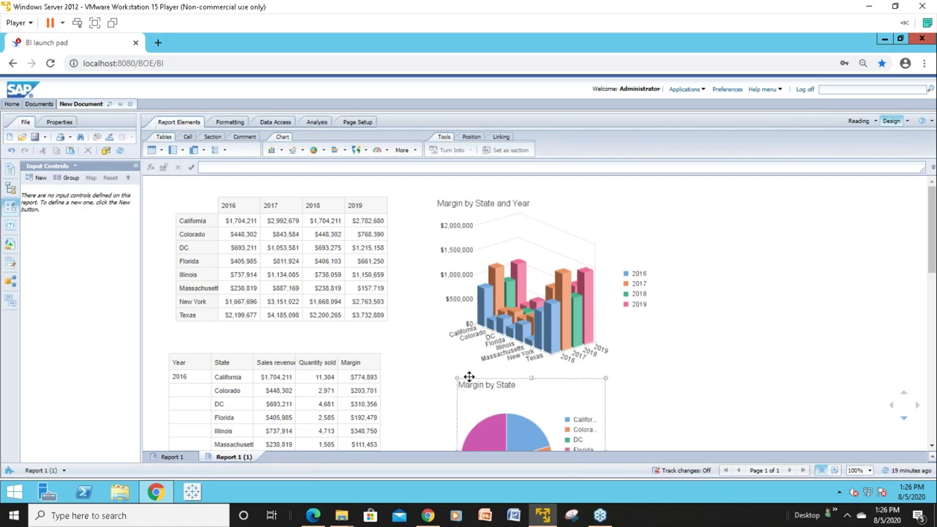
{"action": "right_click", "coordinate": [469, 377]}
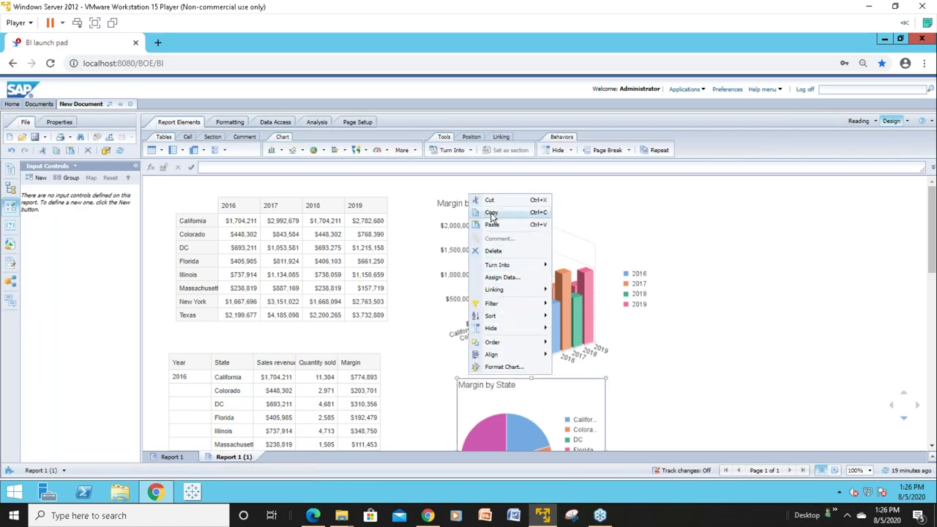
{"action": "left_click", "coordinate": [491, 213]}
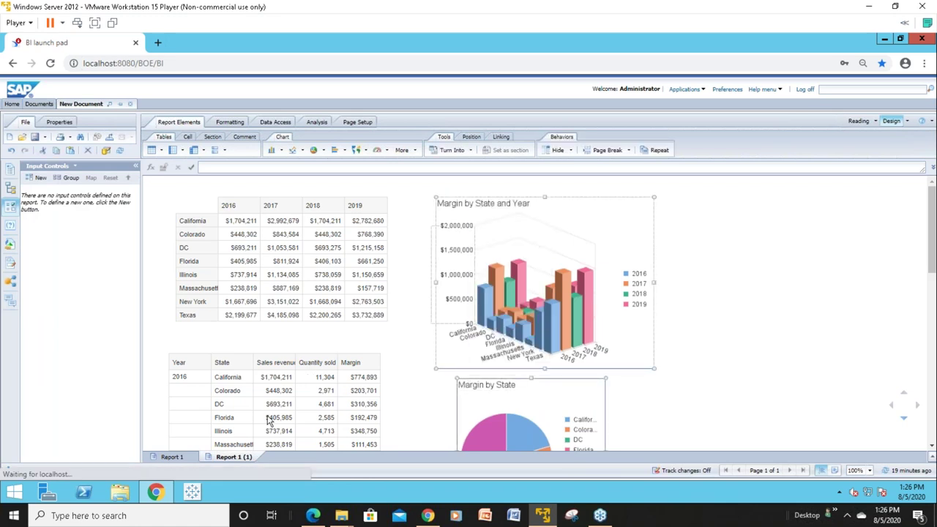
{"action": "left_click", "coordinate": [193, 458]}
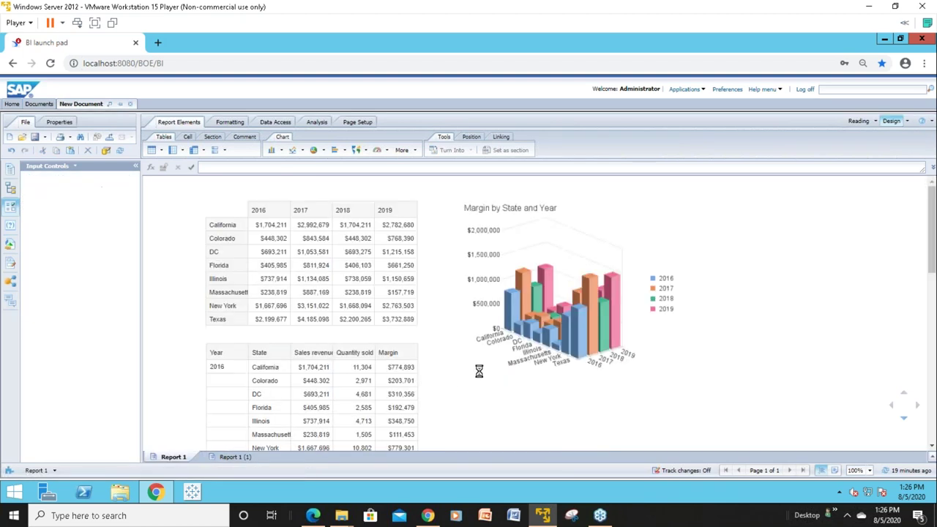
{"action": "right_click", "coordinate": [484, 403]}
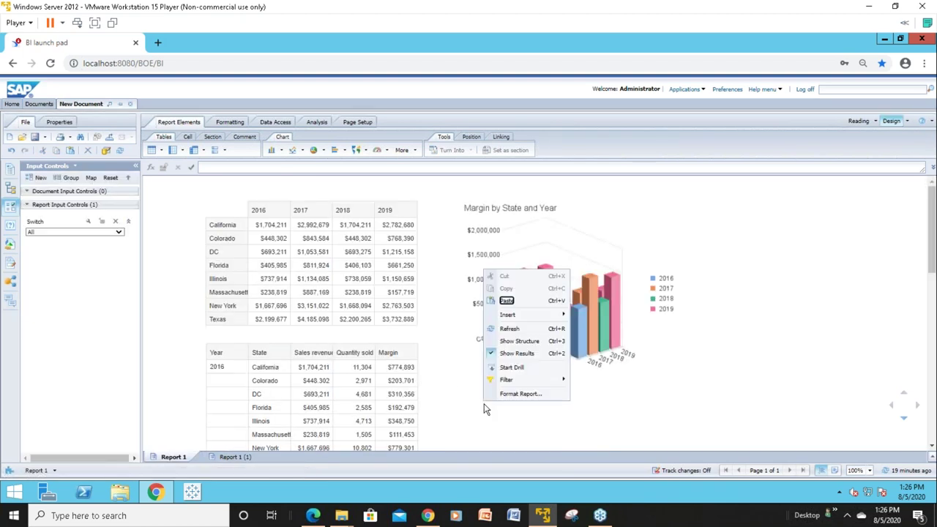
{"action": "left_click", "coordinate": [506, 301]}
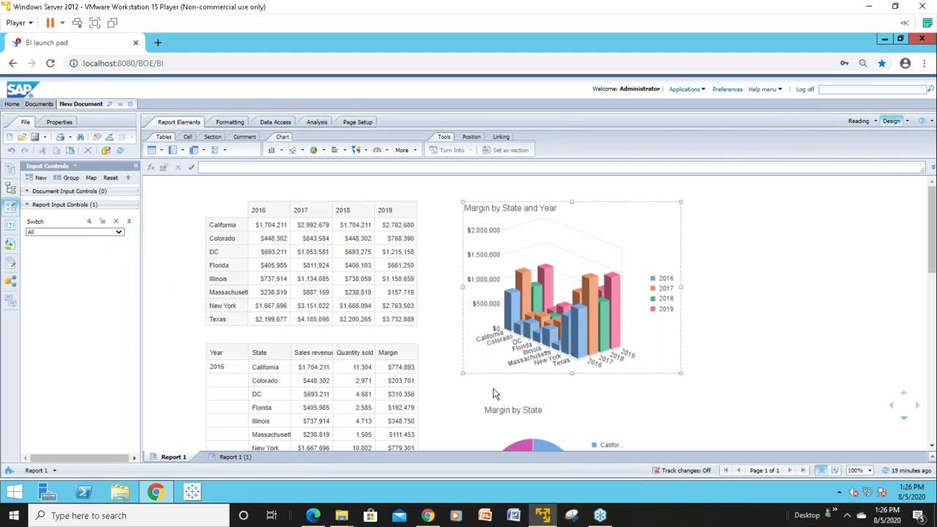
{"action": "left_click", "coordinate": [500, 414]}
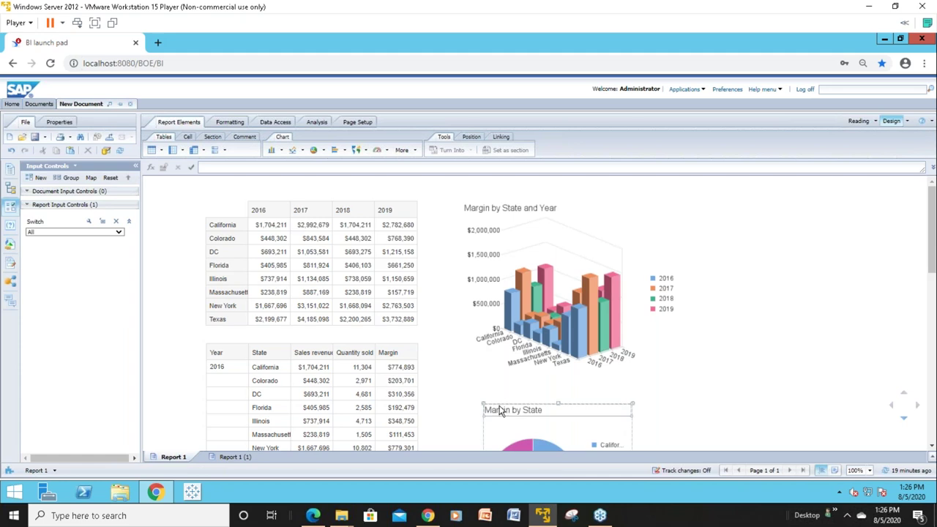
{"action": "left_click", "coordinate": [499, 402]}
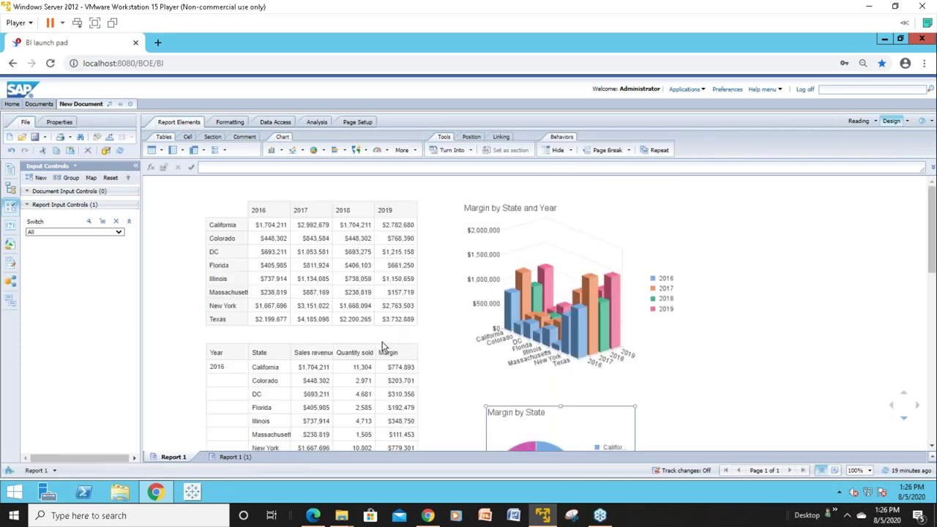
Step: Enable hiding by formula for the cross table in Report 1 and open the formula editor for that condition
{"action": "left_click", "coordinate": [234, 457]}
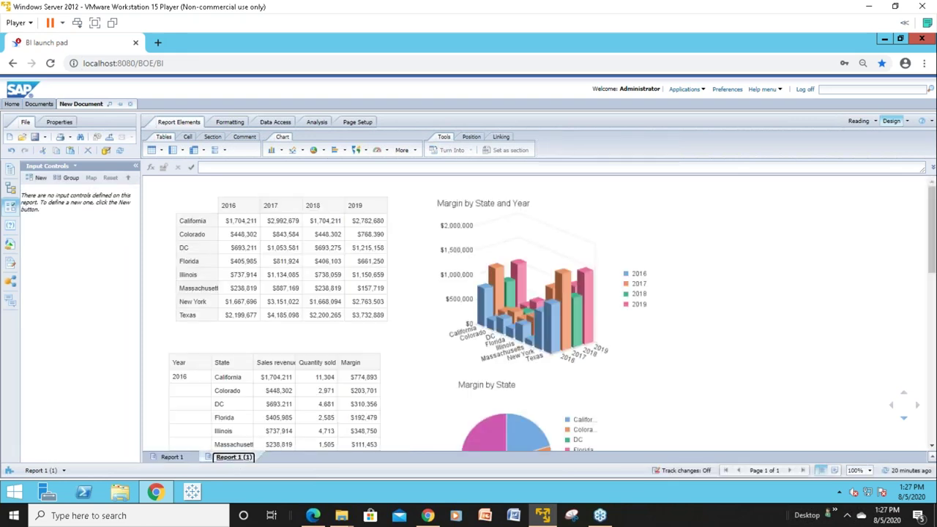
{"action": "left_click", "coordinate": [183, 457]}
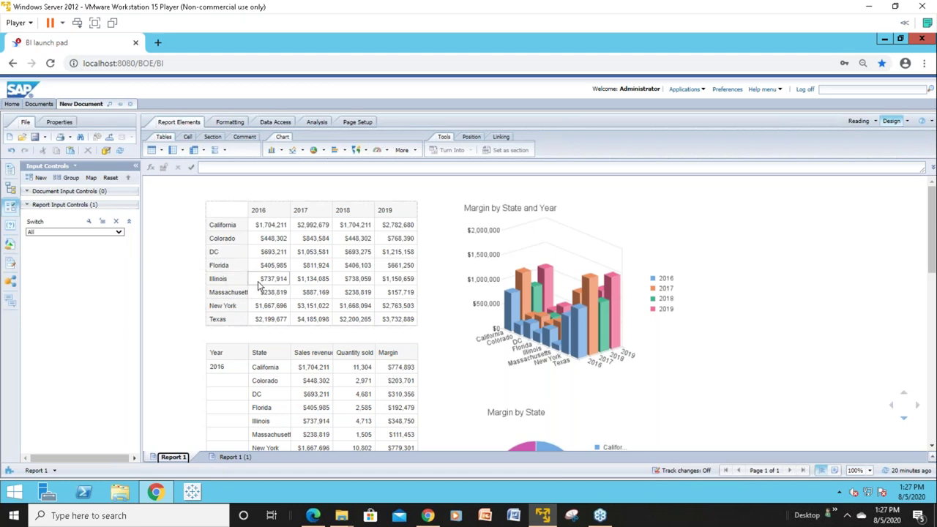
{"action": "right_click", "coordinate": [295, 198]}
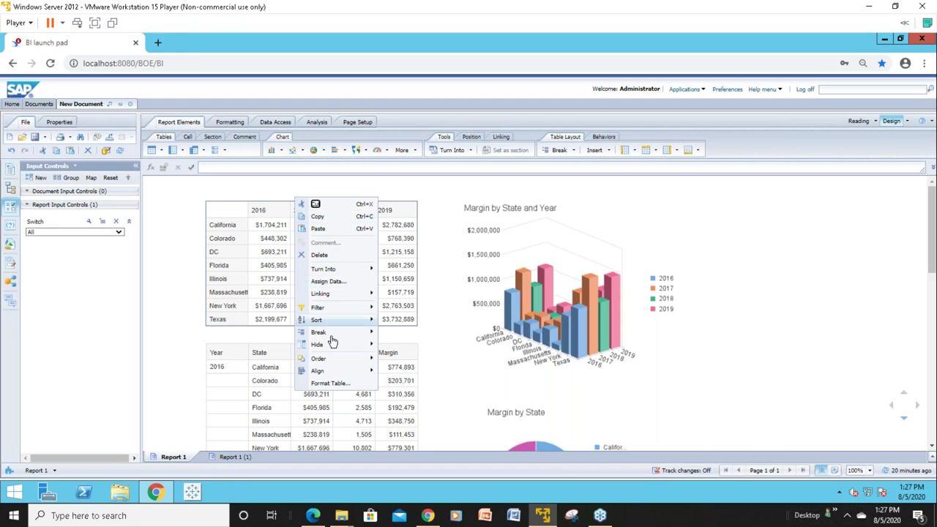
{"action": "left_click", "coordinate": [331, 384]}
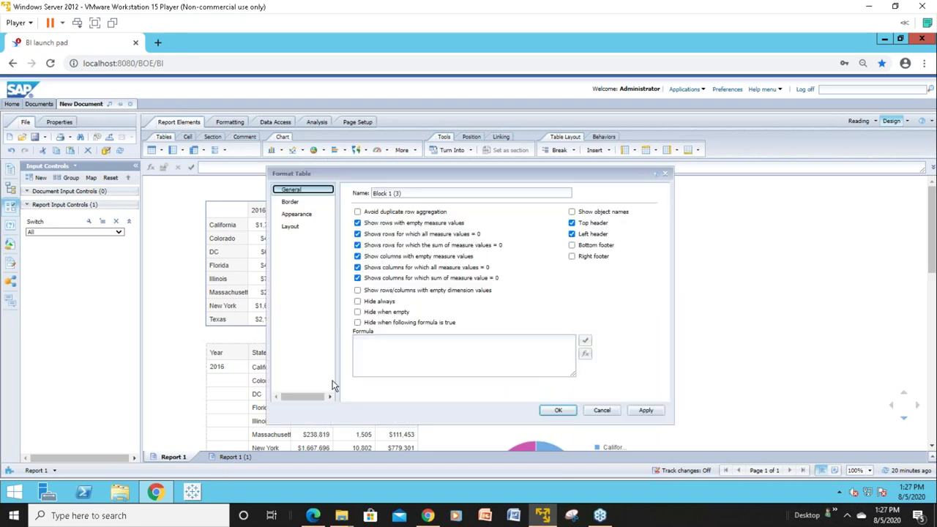
{"action": "left_click", "coordinate": [358, 322]}
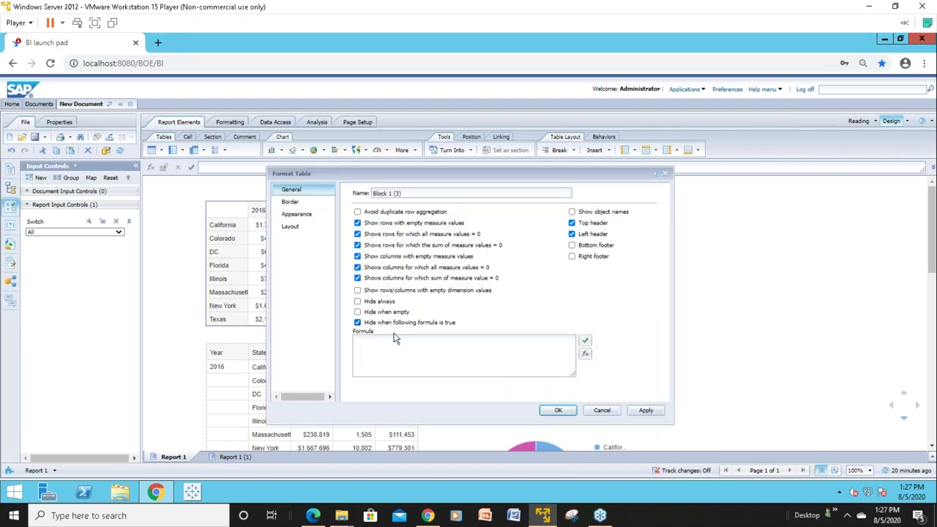
{"action": "left_click", "coordinate": [585, 356]}
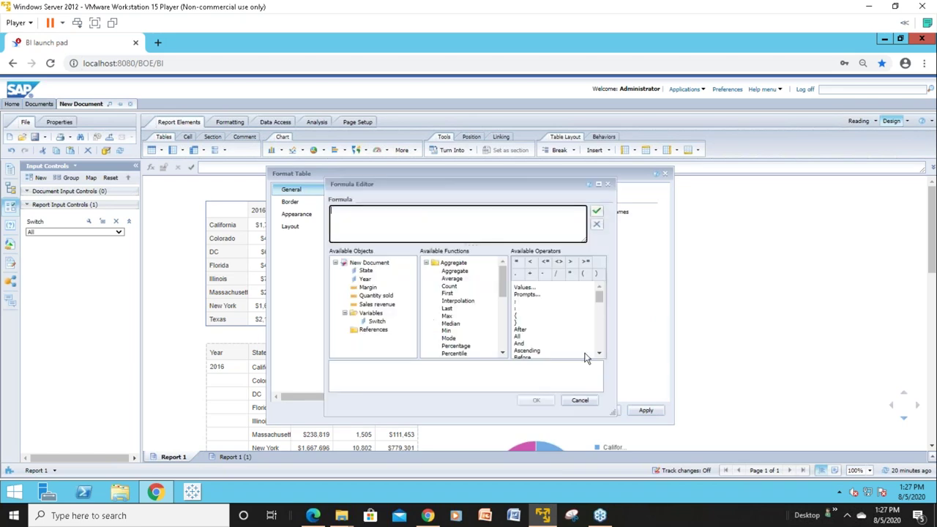
Step: Enter the hide formula =[Switch]<>"All" using the Switch variable and apply it to the cross table
{"action": "left_click_drag", "start_coordinate": [376, 321], "coordinate": [412, 227]}
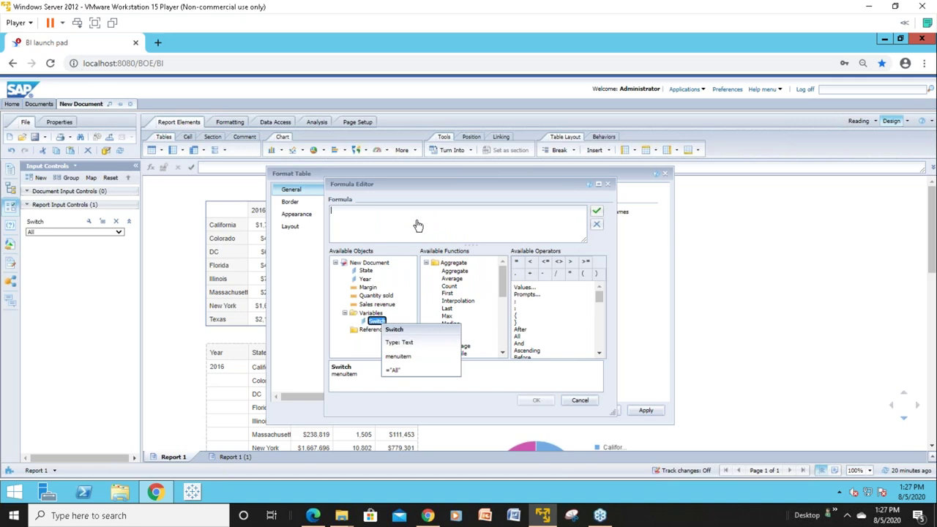
{"action": "left_click", "coordinate": [409, 236]}
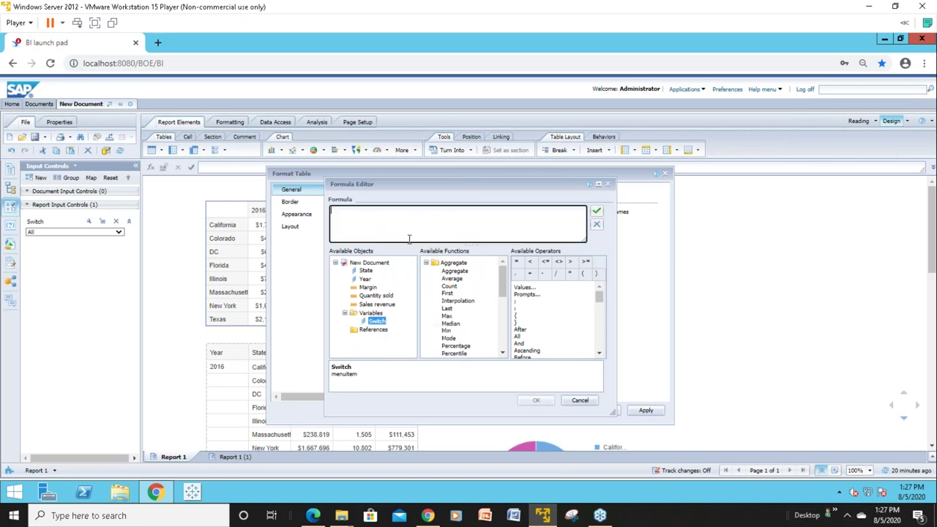
{"action": "left_click", "coordinate": [376, 321]}
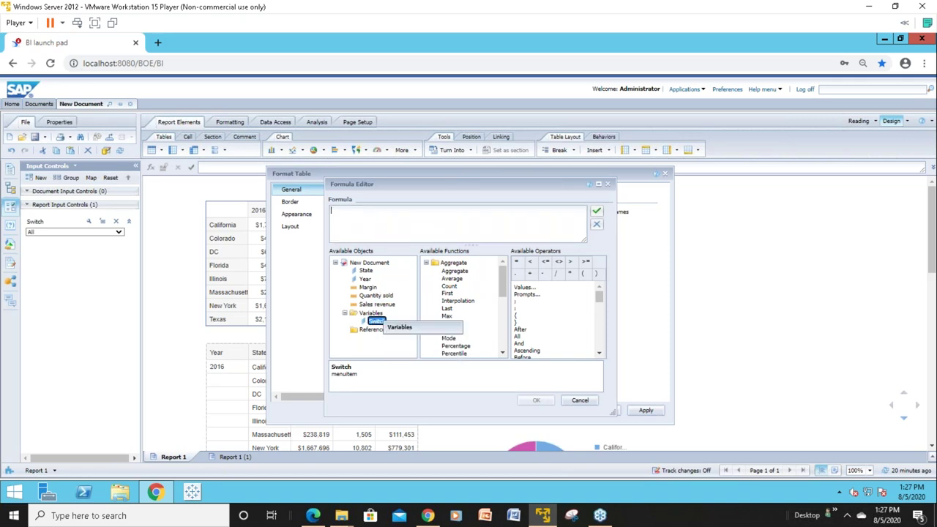
{"action": "double_click", "coordinate": [370, 313]}
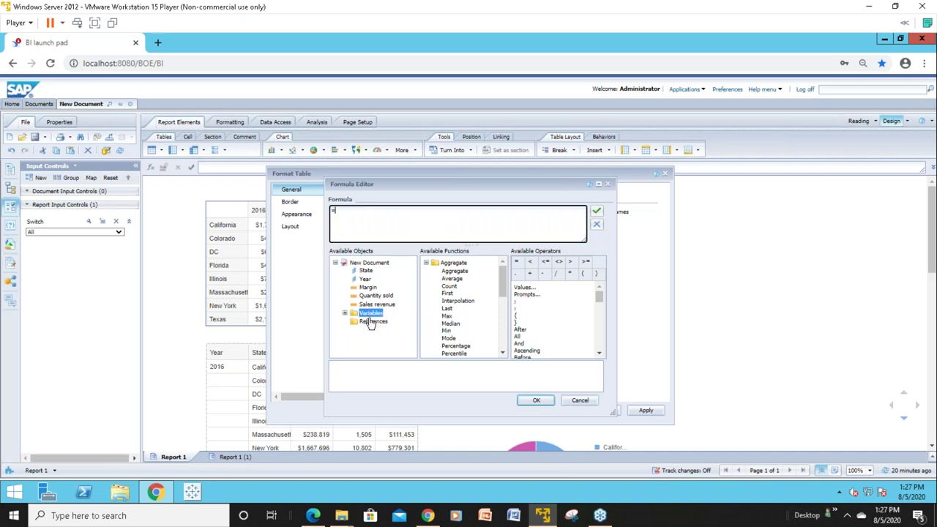
{"action": "left_click", "coordinate": [372, 321]}
{"action": "left_click", "coordinate": [364, 216]}
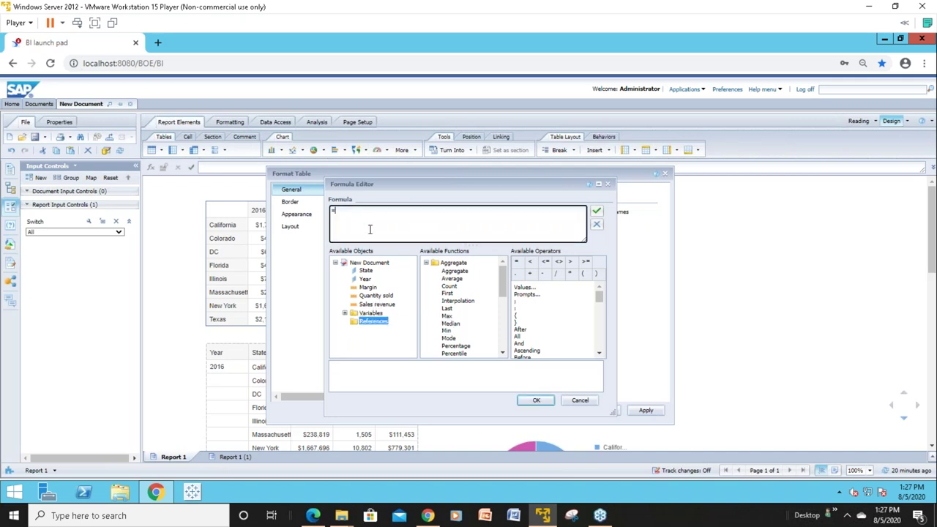
{"action": "left_click", "coordinate": [345, 314]}
{"action": "left_click", "coordinate": [374, 322]}
{"action": "left_click", "coordinate": [400, 222]}
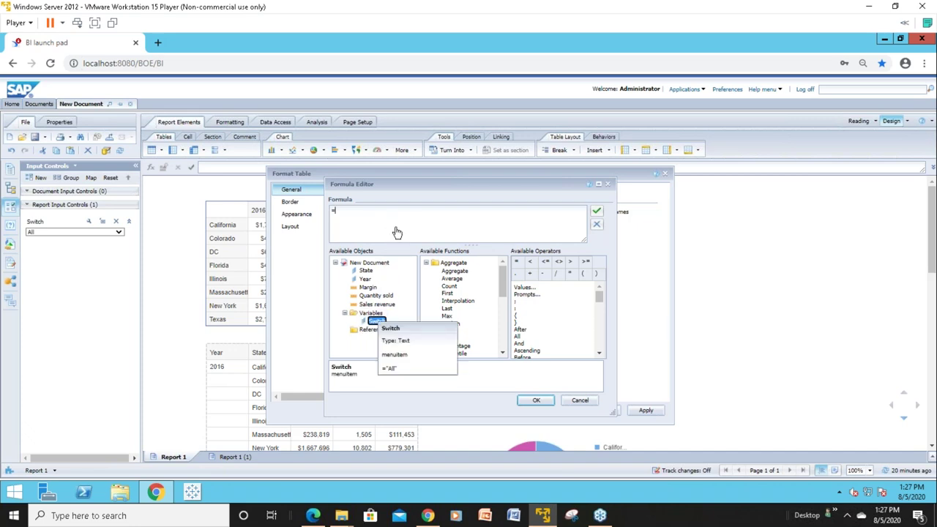
{"action": "double_click", "coordinate": [376, 323]}
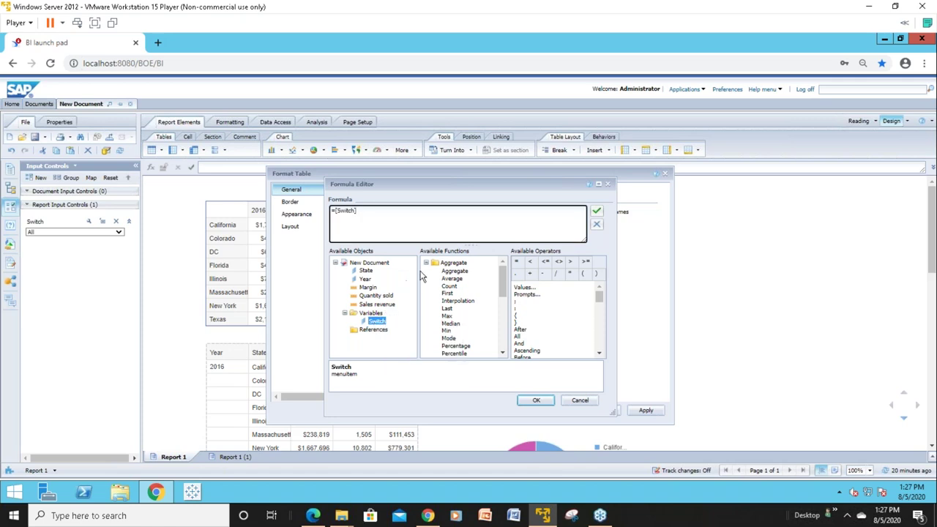
{"action": "left_click", "coordinate": [557, 265]}
{"action": "left_click", "coordinate": [533, 401]}
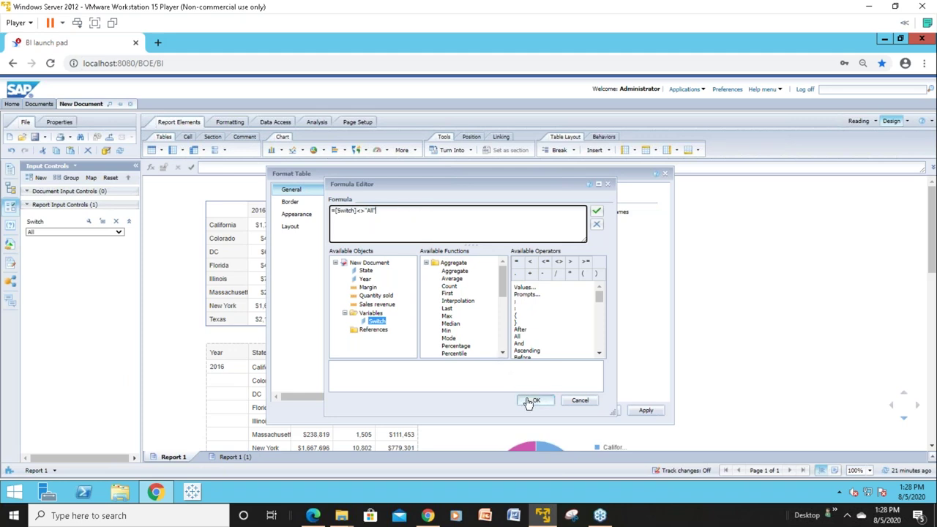
{"action": "left_click", "coordinate": [552, 410]}
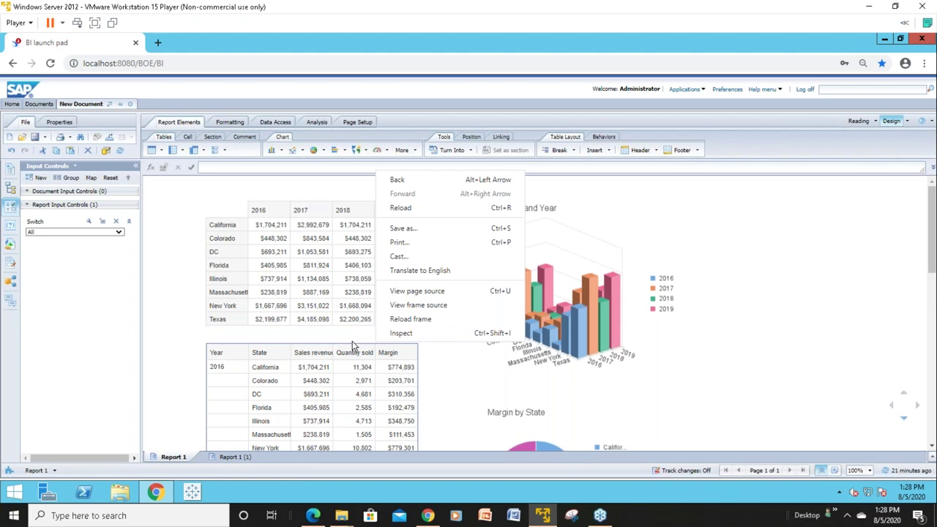
Step: Set the vertical table in Report 1 to hide when the formula =[Switch]<>"All" is true
{"action": "left_click", "coordinate": [355, 348]}
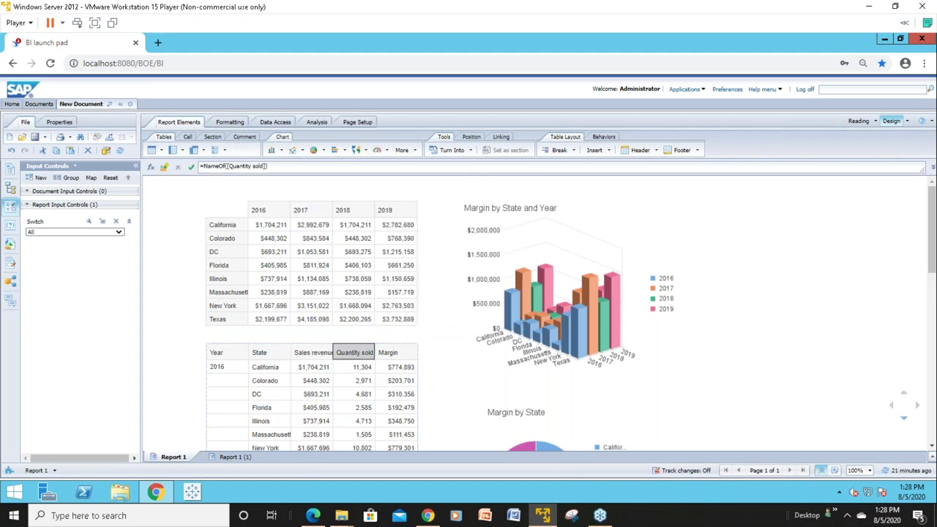
{"action": "right_click", "coordinate": [357, 341]}
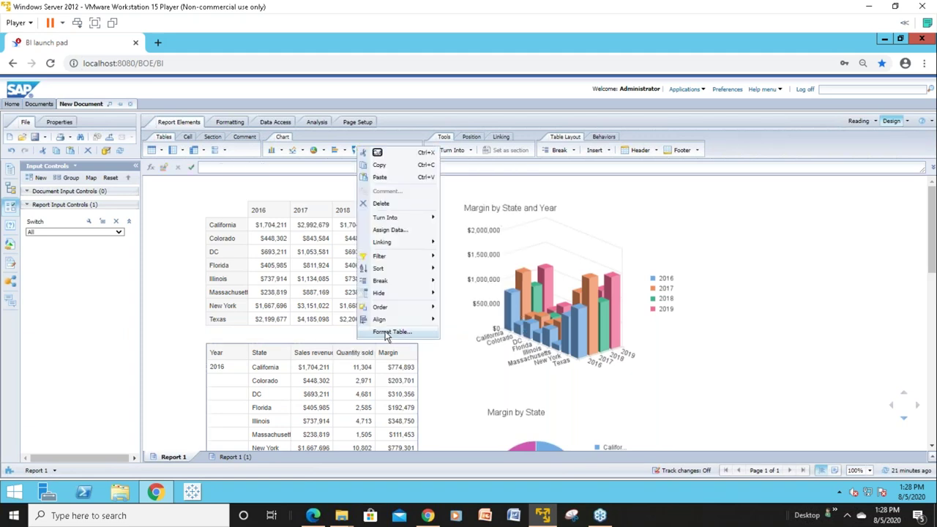
{"action": "left_click", "coordinate": [388, 332]}
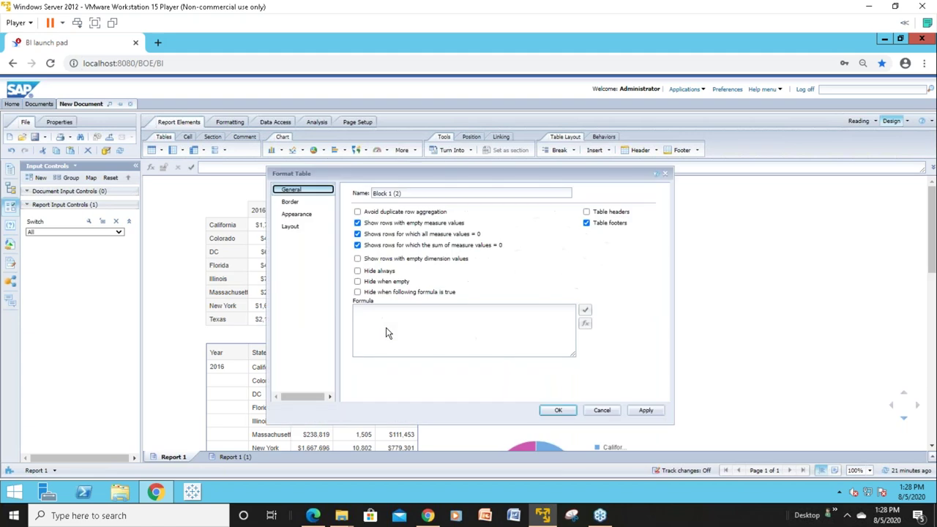
{"action": "left_click", "coordinate": [358, 292]}
{"action": "left_click", "coordinate": [584, 326]}
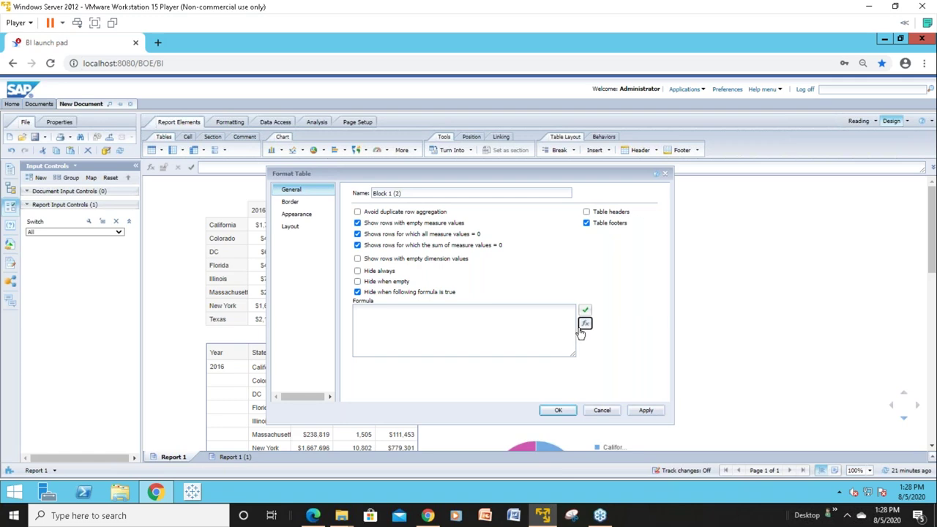
{"action": "left_click_drag", "start_coordinate": [376, 320], "coordinate": [405, 224]}
{"action": "left_click", "coordinate": [431, 226]}
{"action": "double_click", "coordinate": [558, 261]}
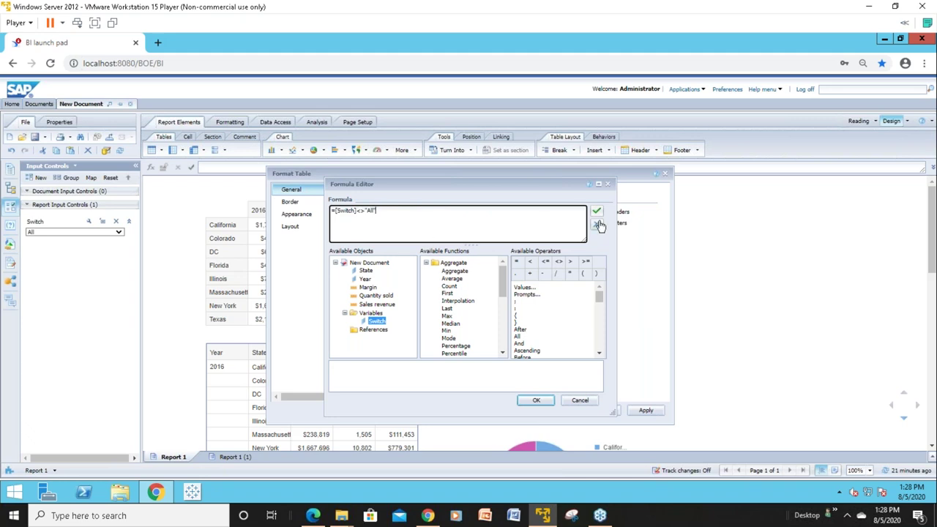
{"action": "left_click", "coordinate": [537, 400]}
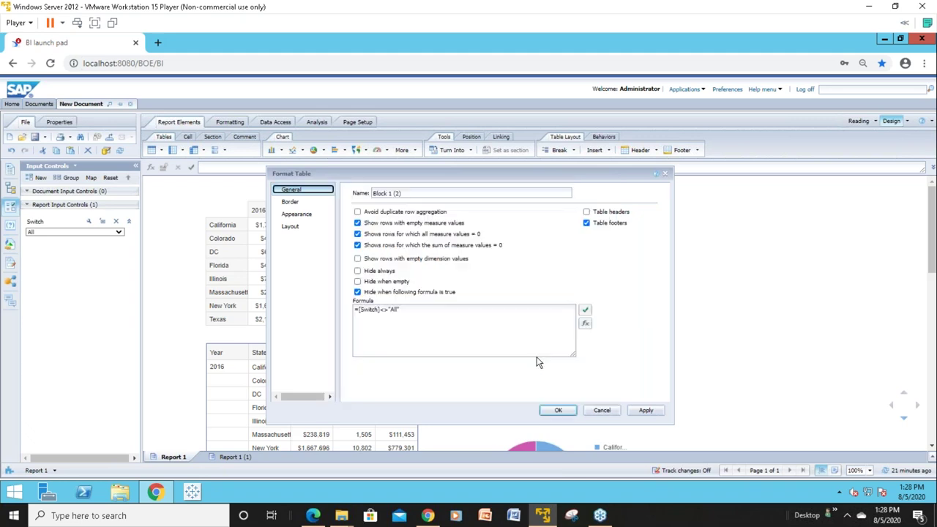
{"action": "left_click", "coordinate": [558, 410]}
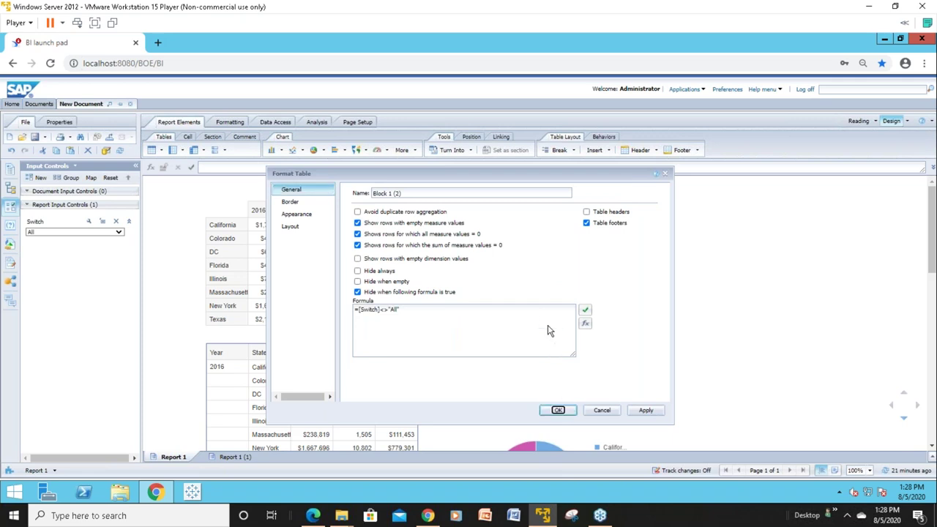
Step: Set the Margin by State and Year column chart to hide when the formula =[Switch]<>"All" is true
{"action": "right_click", "coordinate": [529, 199]}
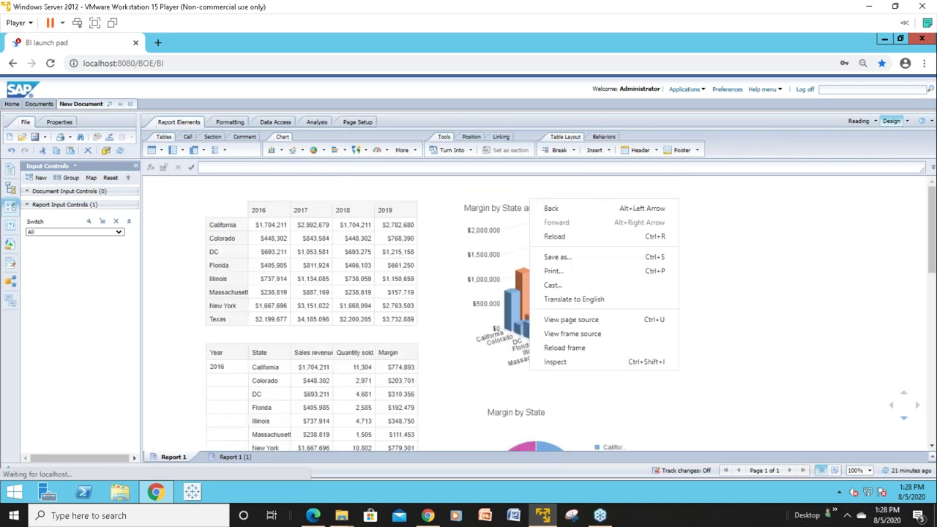
{"action": "left_click", "coordinate": [494, 205]}
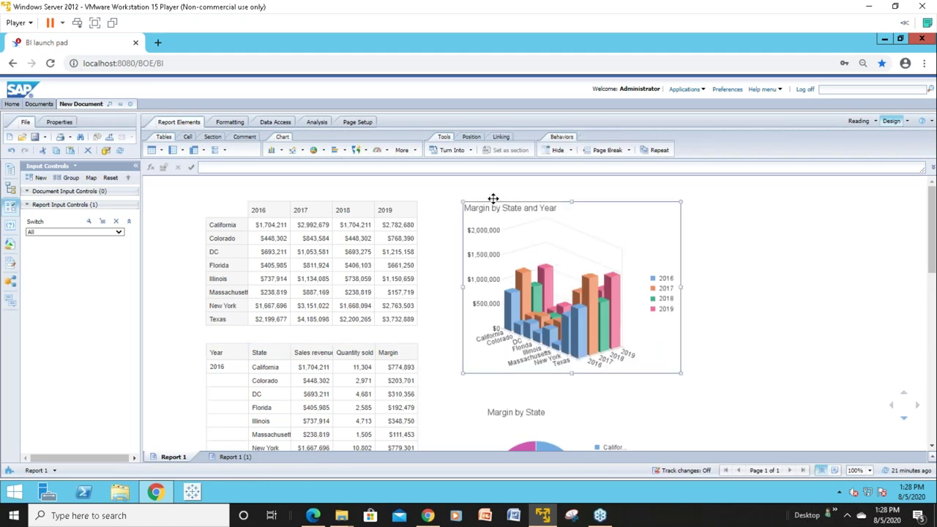
{"action": "right_click", "coordinate": [493, 198]}
{"action": "left_click", "coordinate": [527, 372]}
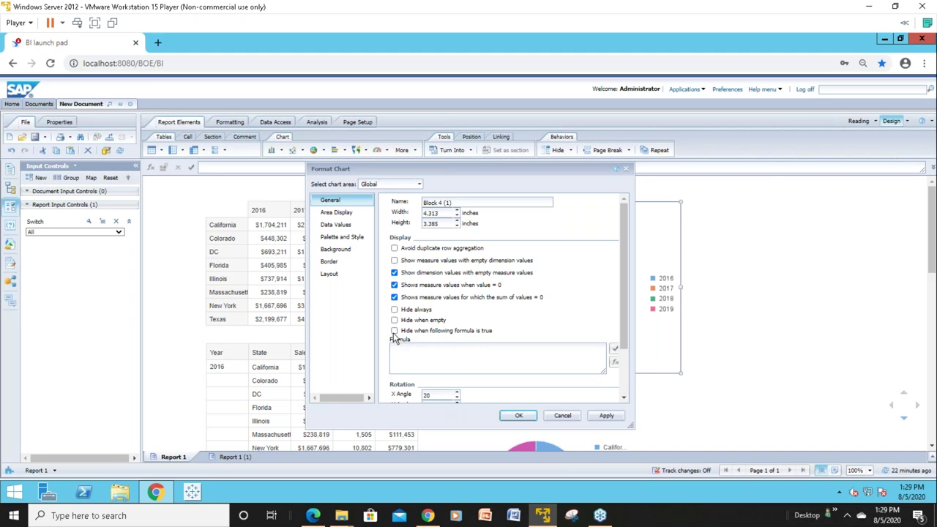
{"action": "left_click", "coordinate": [393, 331]}
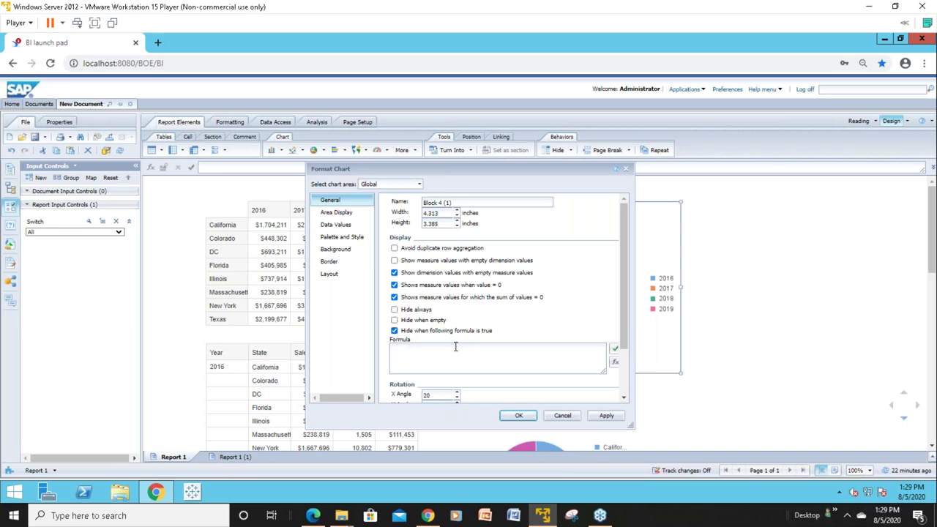
{"action": "left_click", "coordinate": [614, 365]}
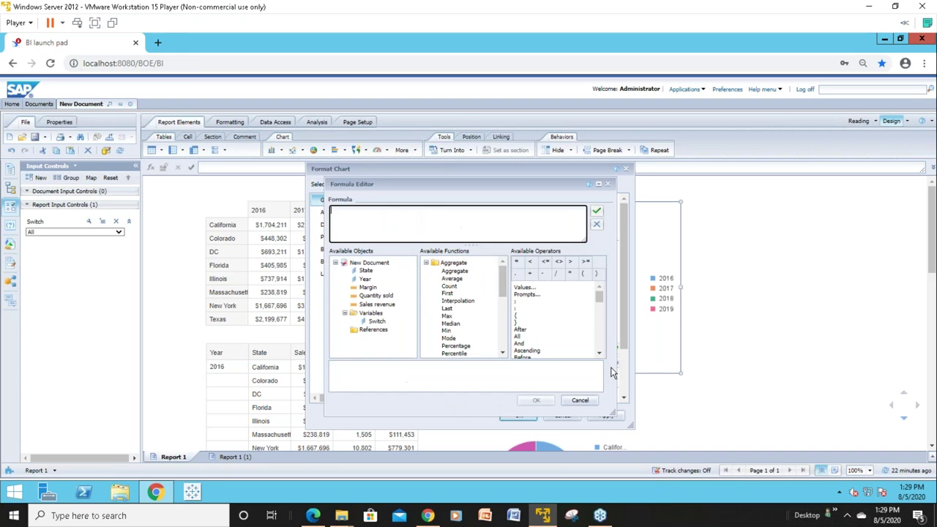
{"action": "left_click", "coordinate": [377, 324]}
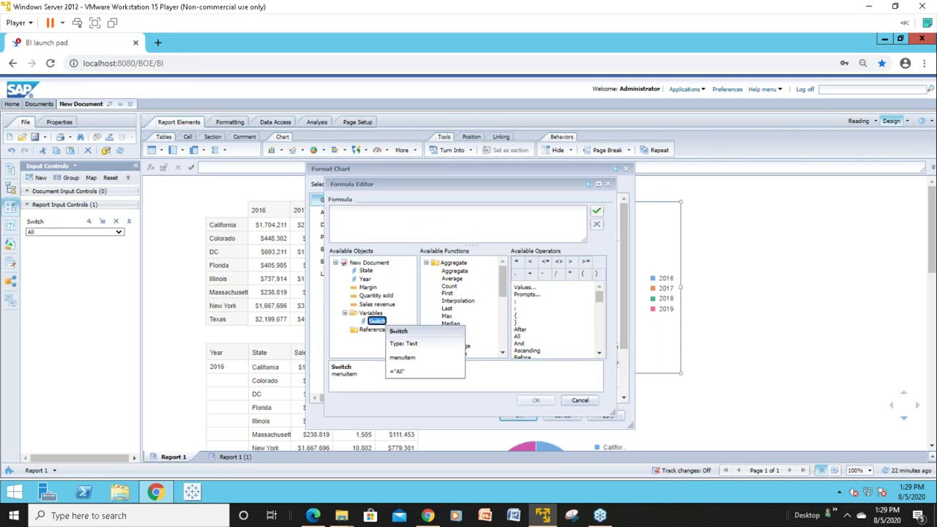
{"action": "double_click", "coordinate": [377, 322]}
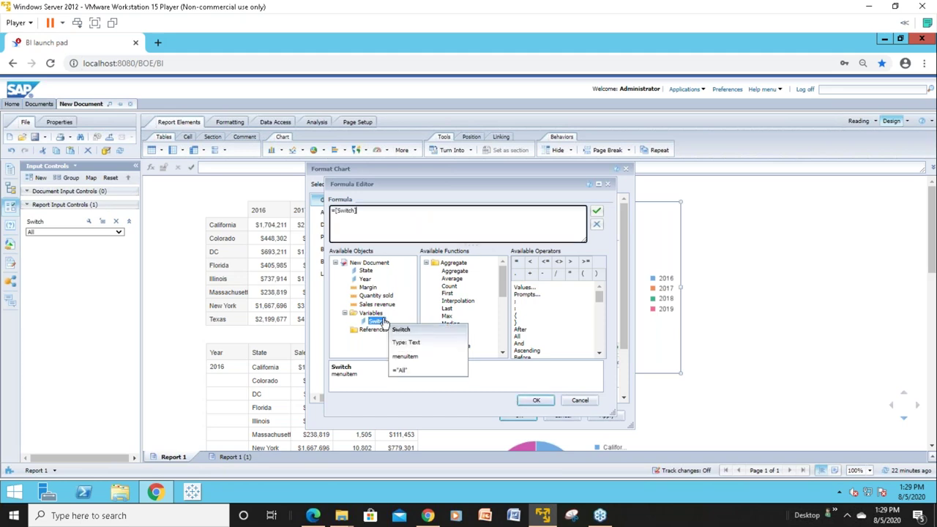
{"action": "left_click", "coordinate": [559, 264]}
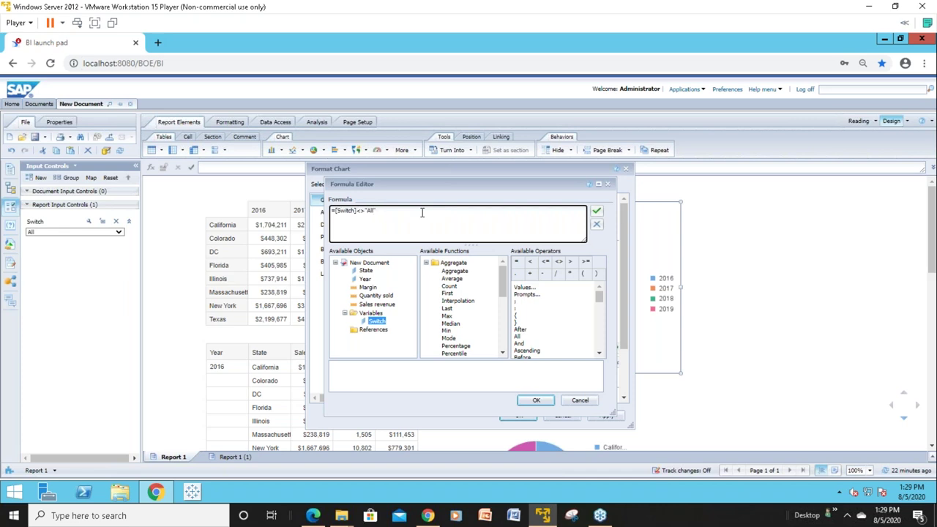
{"action": "left_click", "coordinate": [535, 400]}
{"action": "left_click", "coordinate": [521, 415]}
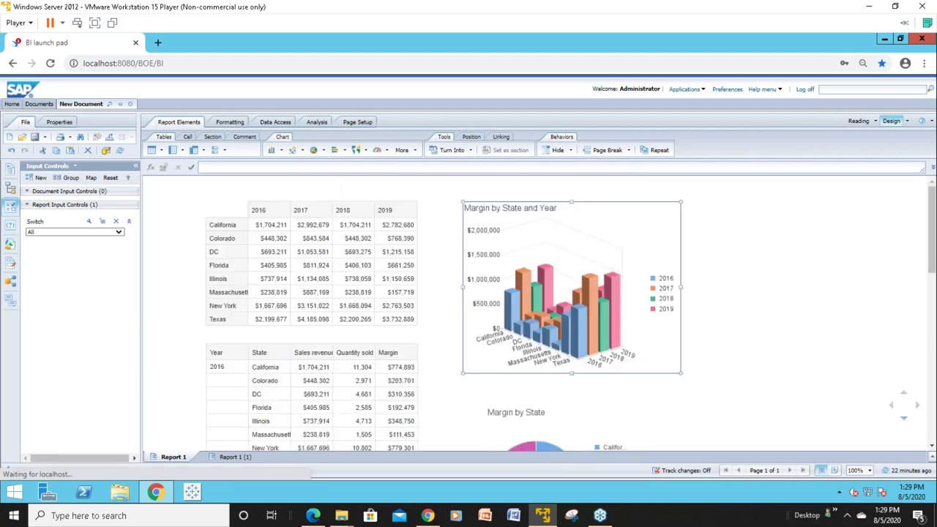
Step: Set the Margin by State pie chart to hide on the formula =[Switch]<>"All", validating the formula before applying it
{"action": "right_click", "coordinate": [522, 403]}
{"action": "left_click", "coordinate": [533, 399]}
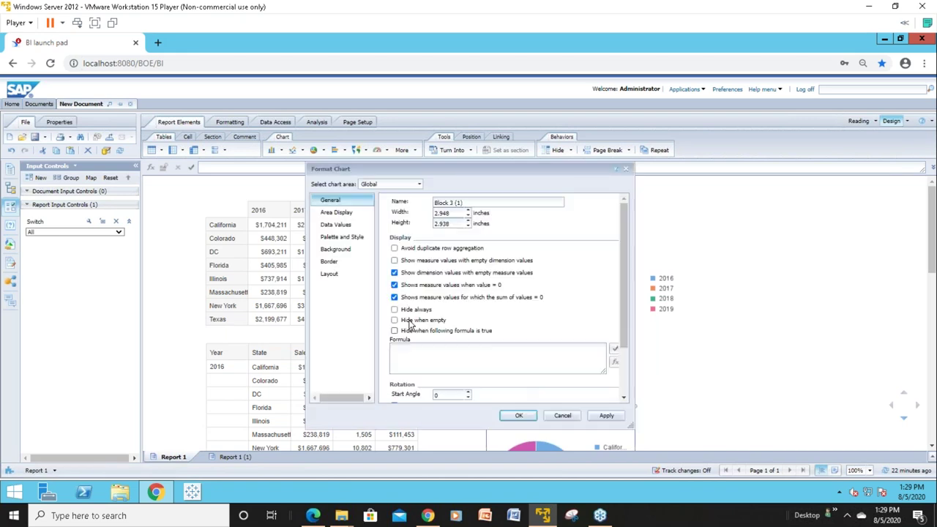
{"action": "left_click", "coordinate": [395, 332]}
{"action": "left_click", "coordinate": [614, 364]}
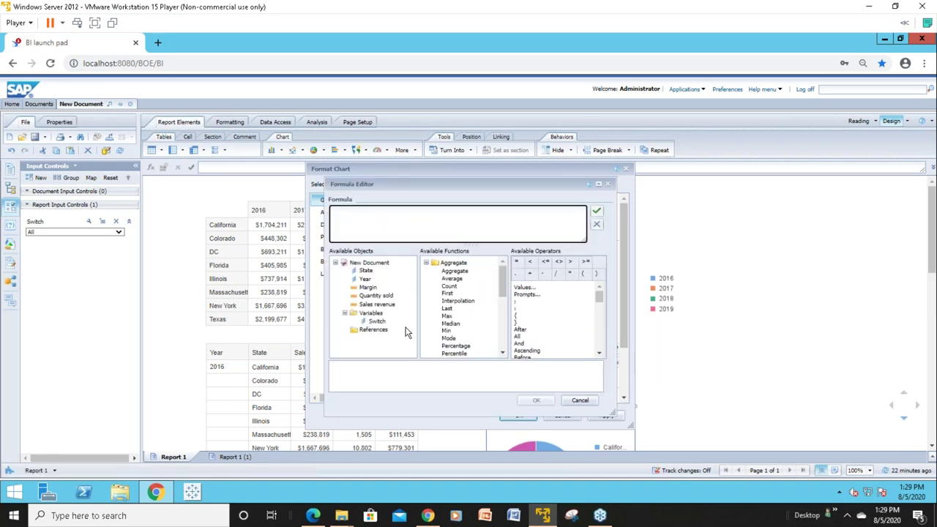
{"action": "double_click", "coordinate": [381, 322]}
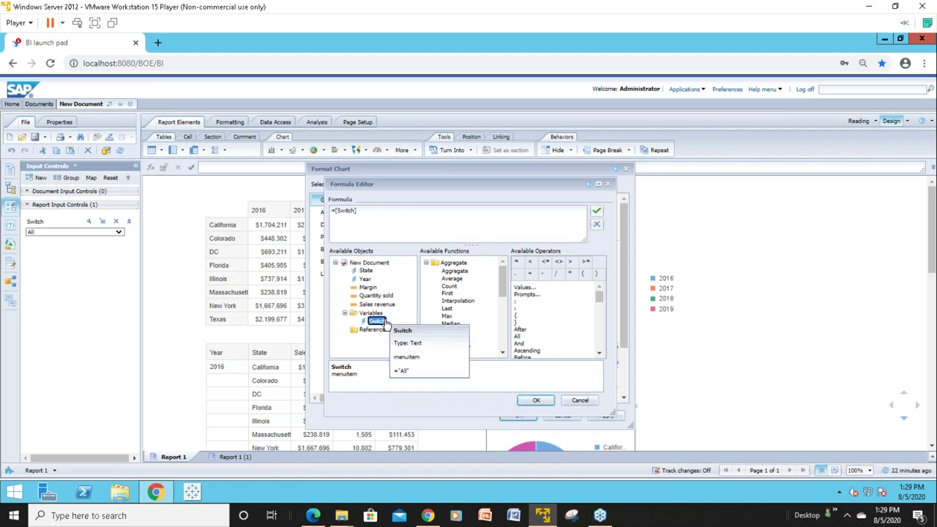
{"action": "double_click", "coordinate": [558, 262]}
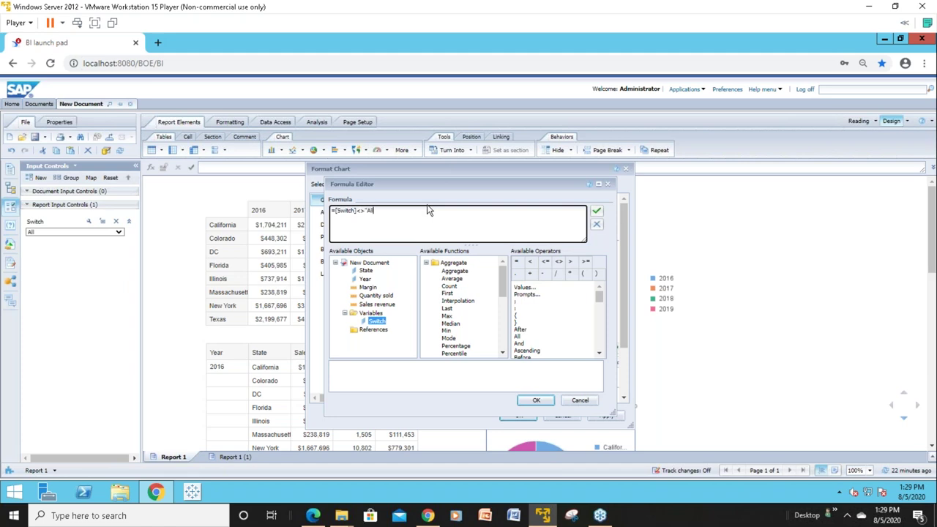
{"action": "left_click", "coordinate": [597, 211]}
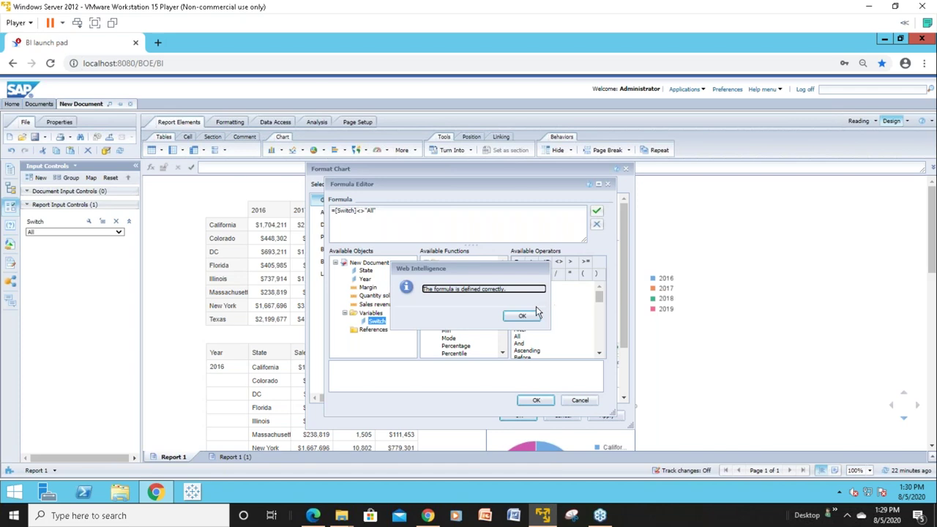
{"action": "left_click", "coordinate": [531, 317]}
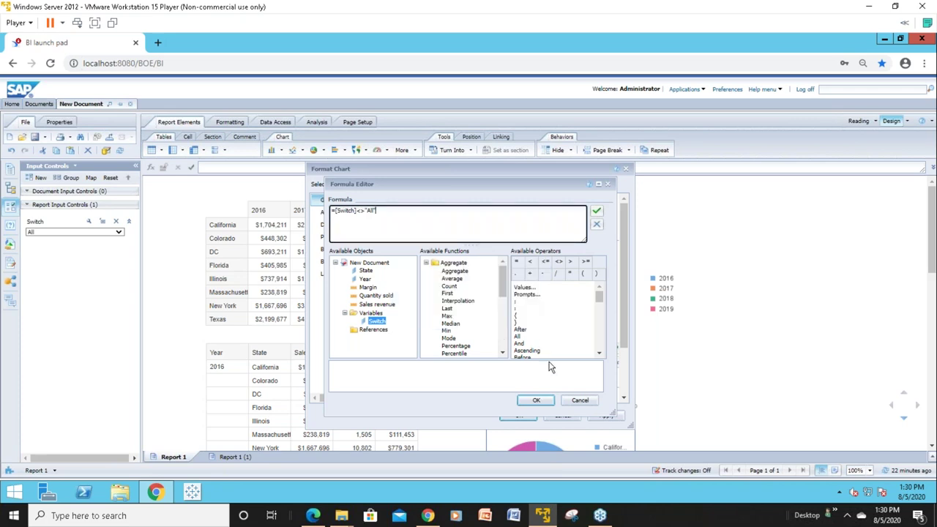
{"action": "left_click", "coordinate": [536, 400]}
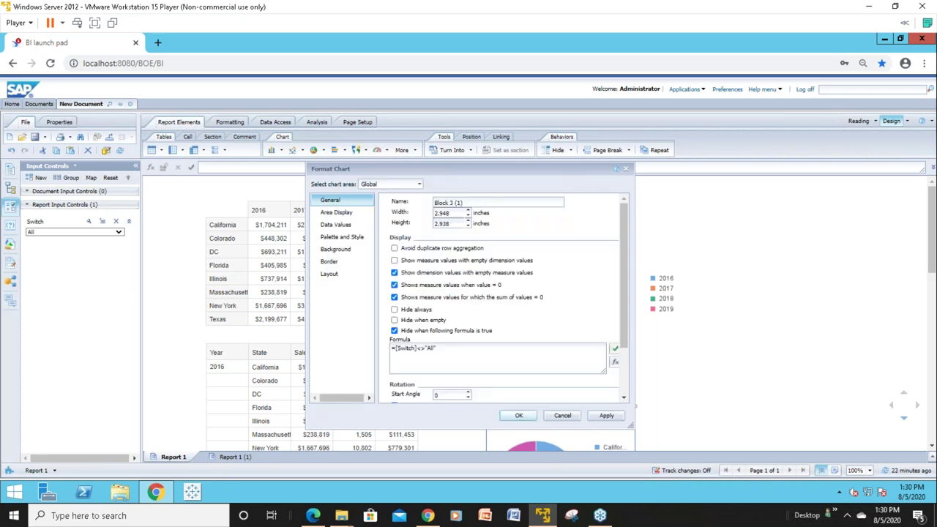
{"action": "left_click", "coordinate": [518, 415]}
{"action": "left_click", "coordinate": [398, 322]}
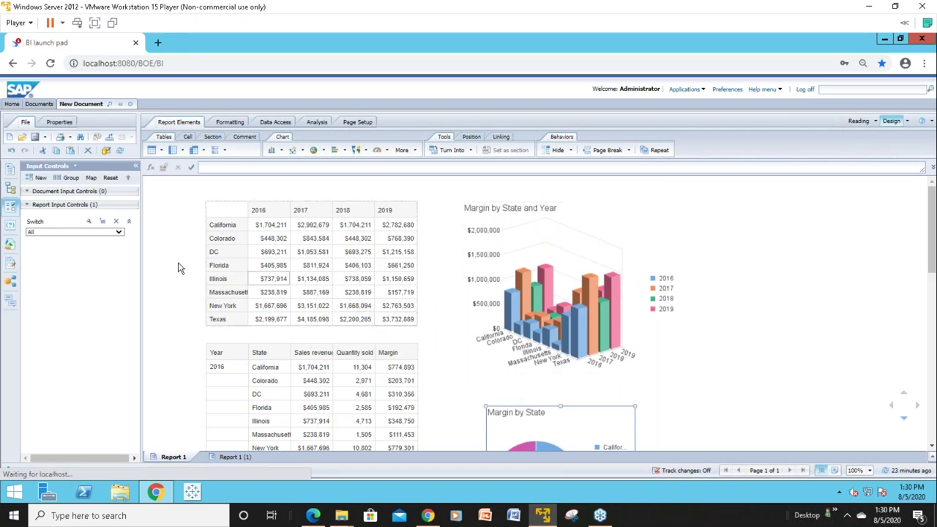
Step: Test the Switch control with Vertical Table, Cross Table, Pie Chart, 3D column Chart and All, checking which blocks the report shows
{"action": "left_click", "coordinate": [118, 232]}
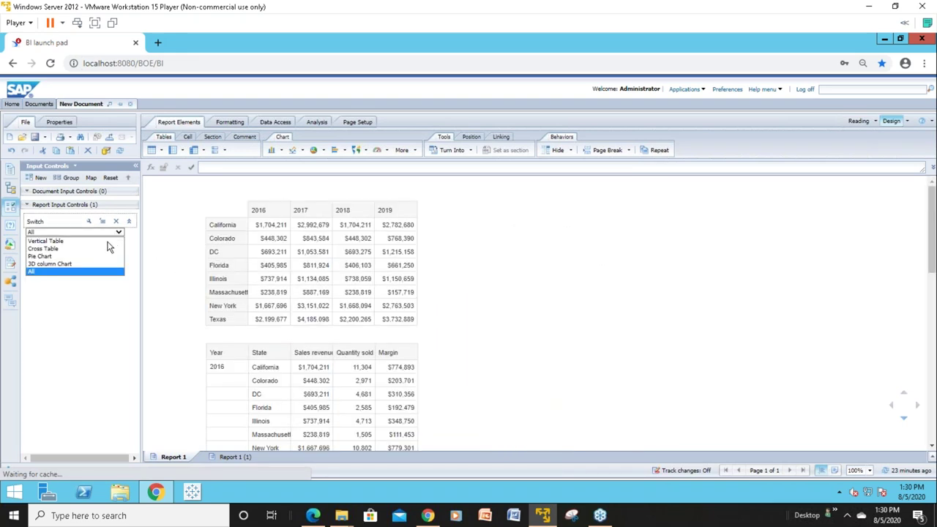
{"action": "left_click", "coordinate": [107, 242]}
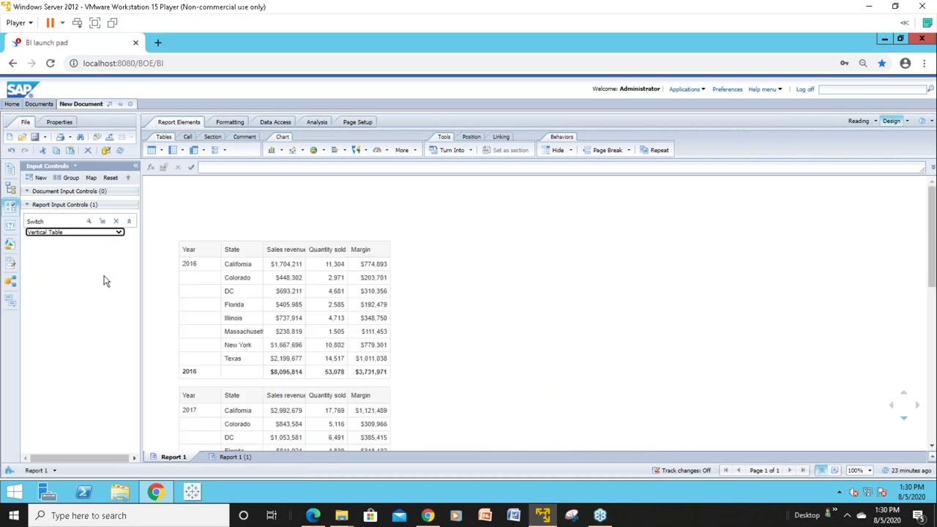
{"action": "left_click", "coordinate": [119, 232]}
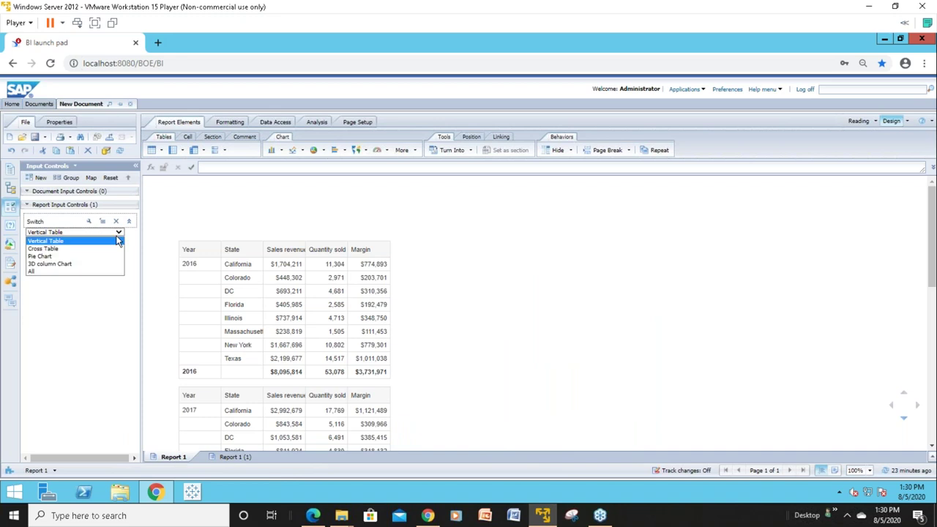
{"action": "left_click", "coordinate": [102, 248]}
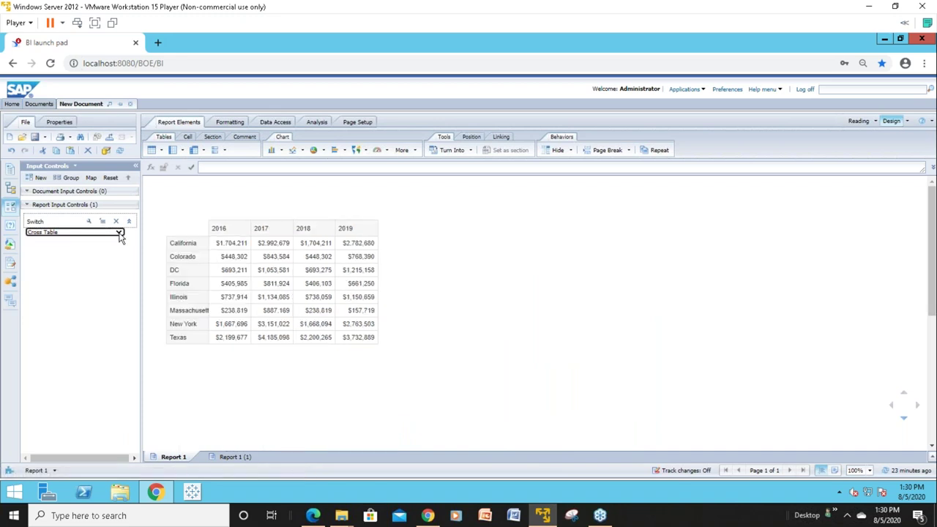
{"action": "left_click", "coordinate": [119, 232]}
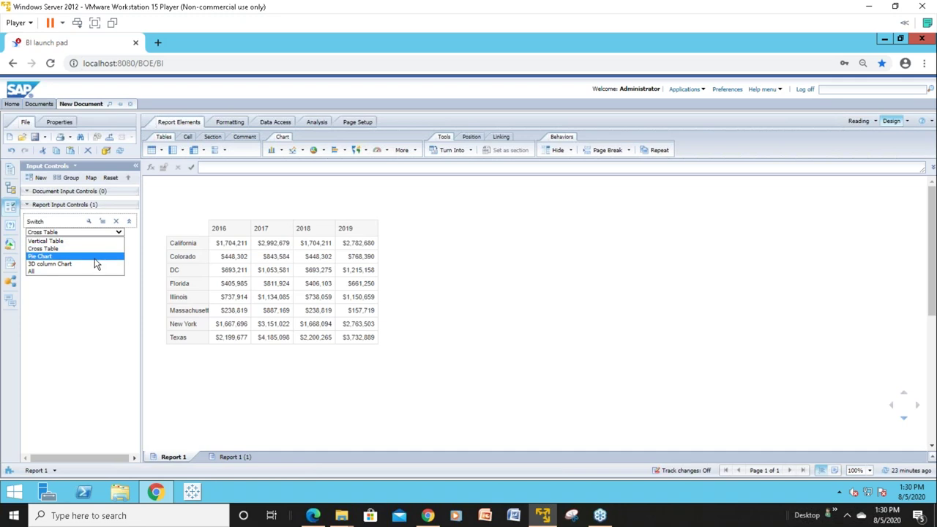
{"action": "left_click", "coordinate": [94, 258]}
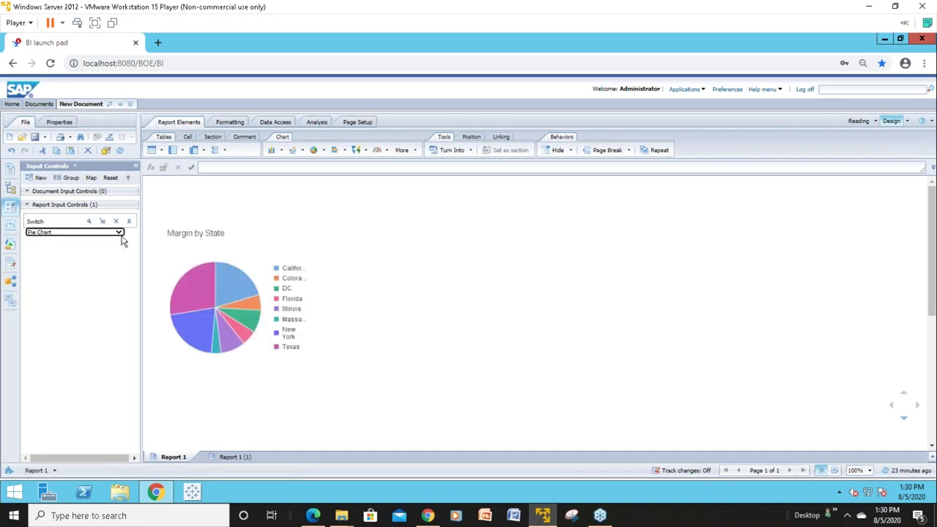
{"action": "left_click", "coordinate": [119, 235]}
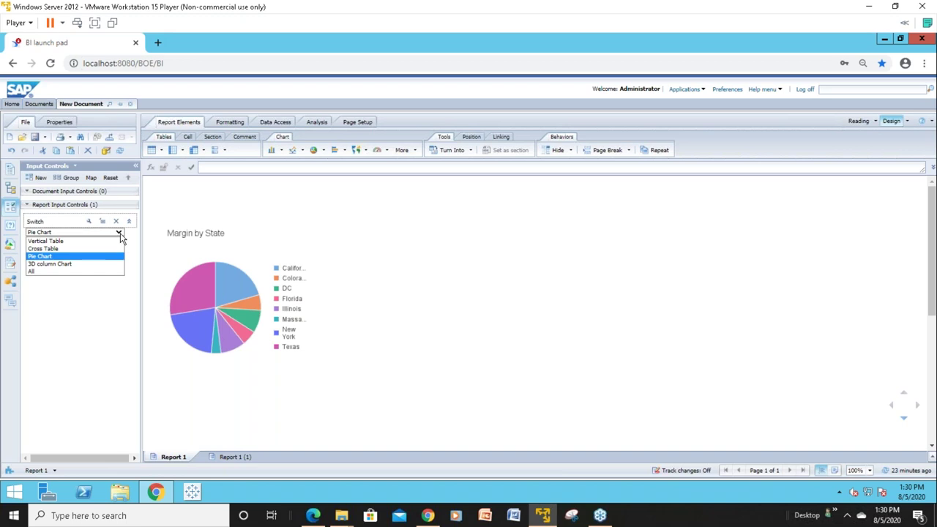
{"action": "left_click", "coordinate": [94, 264]}
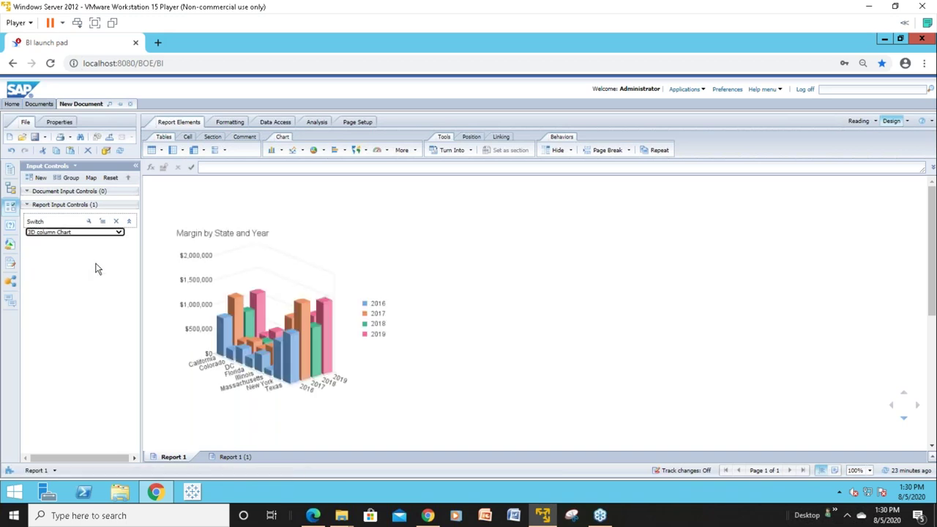
{"action": "left_click", "coordinate": [120, 233]}
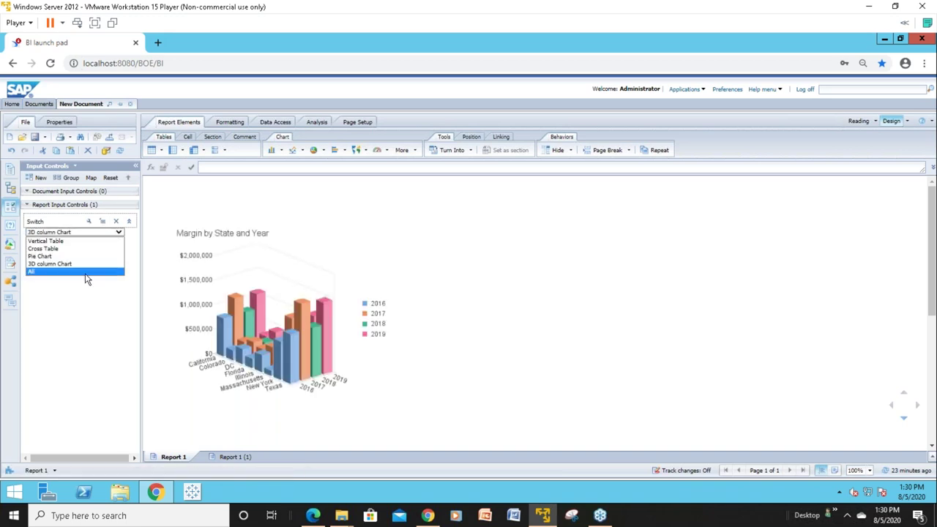
{"action": "left_click", "coordinate": [88, 276]}
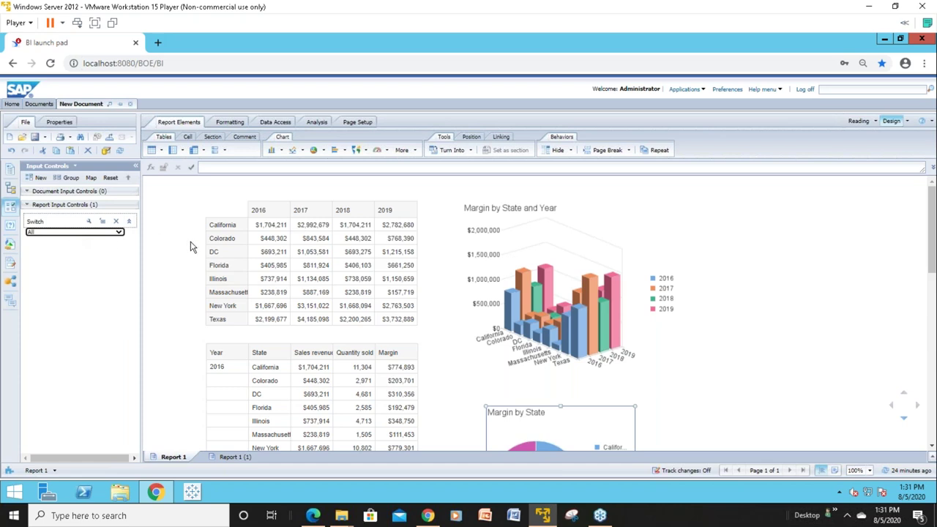
{"action": "scroll", "coordinate": [184, 258], "scroll_direction": "down", "scroll_amount": 2}
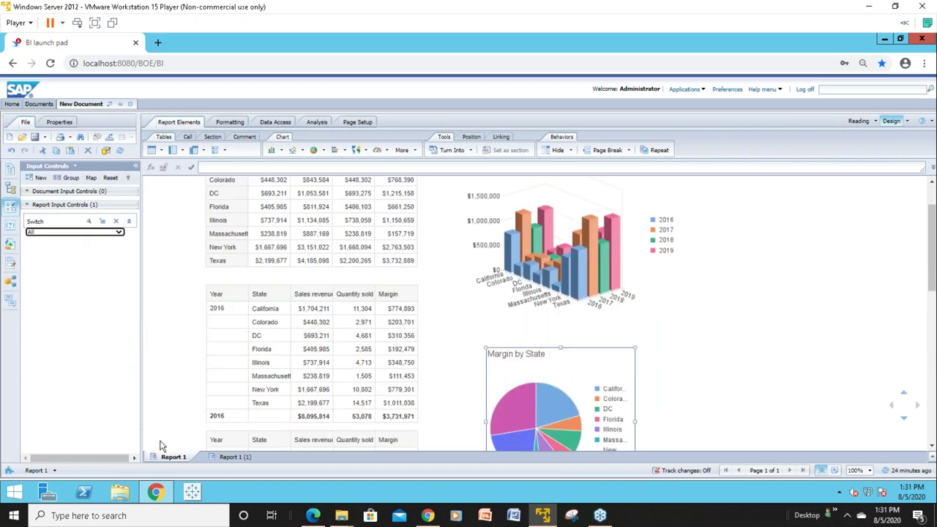
Step: Set the Switch control to Vertical Table so that Report 1 shows the vertical table alone
{"action": "left_click", "coordinate": [118, 233]}
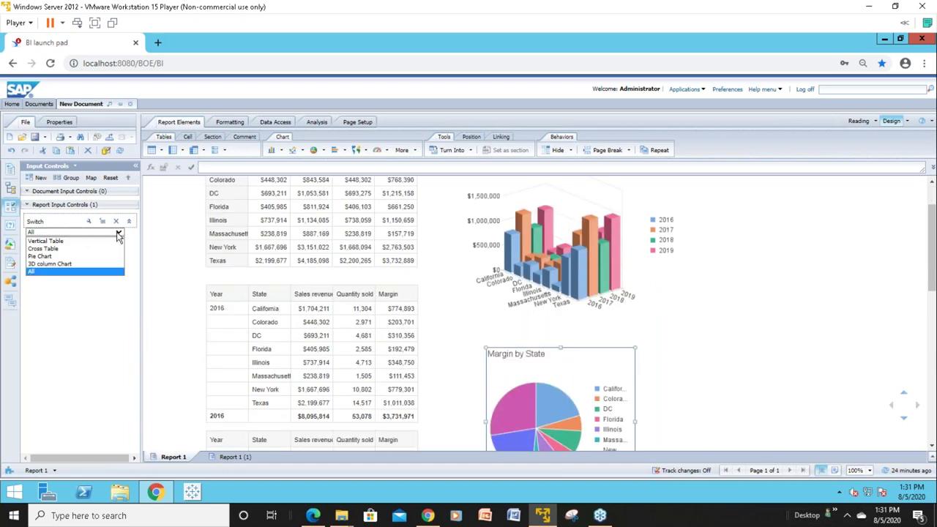
{"action": "left_click", "coordinate": [108, 249]}
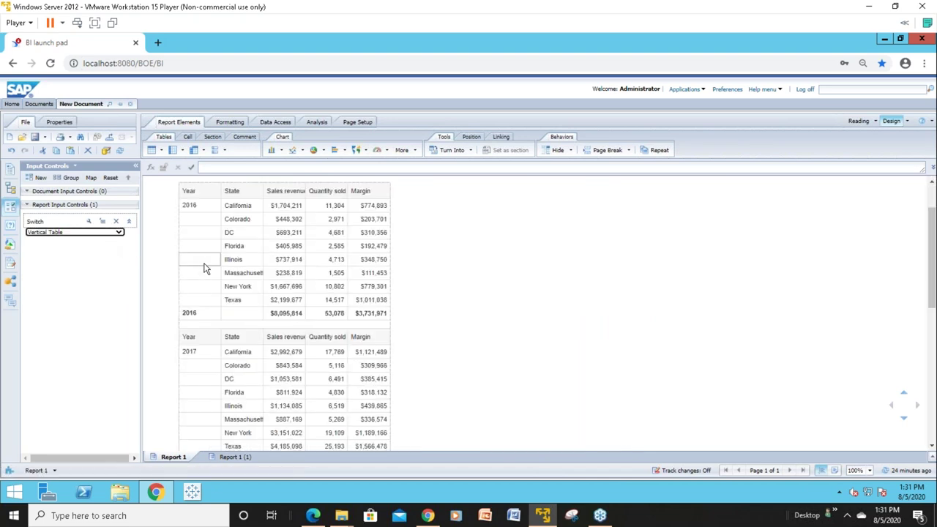
{"action": "scroll", "coordinate": [204, 268], "scroll_direction": "up", "scroll_amount": 2}
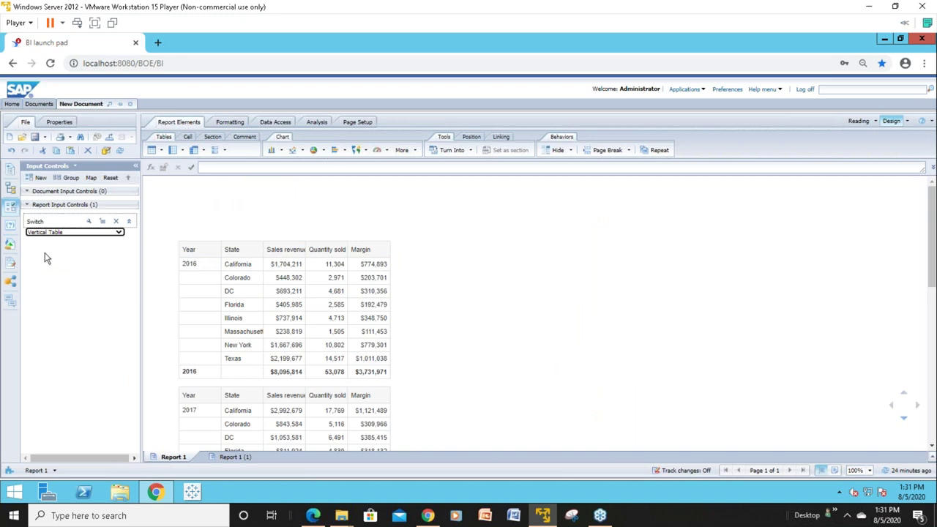
Step: Insert a blank cell in the empty area above the vertical table in Report 1
{"action": "left_click", "coordinate": [12, 245]}
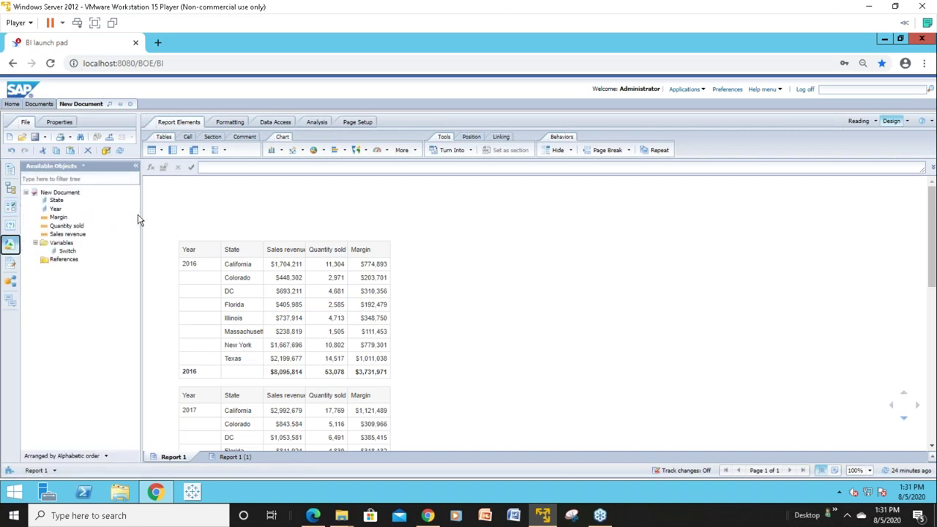
{"action": "left_click", "coordinate": [187, 139]}
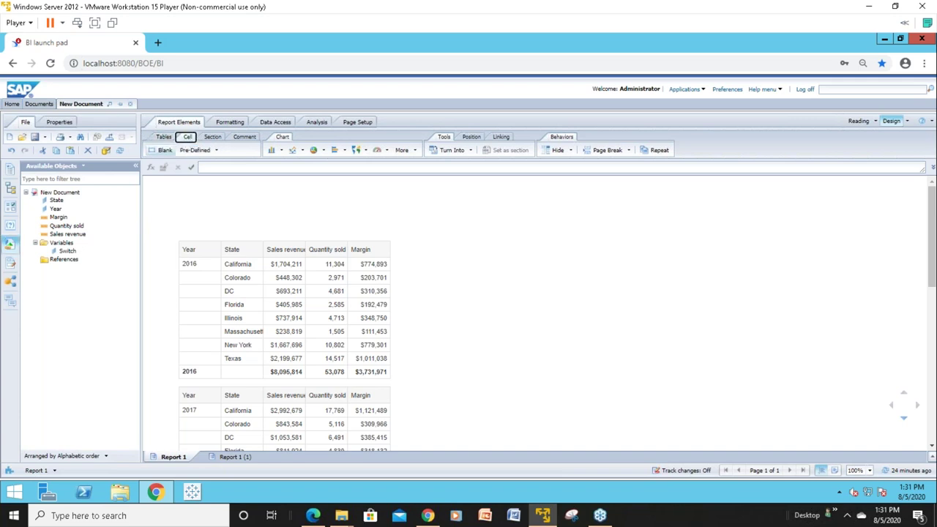
{"action": "left_click", "coordinate": [164, 150]}
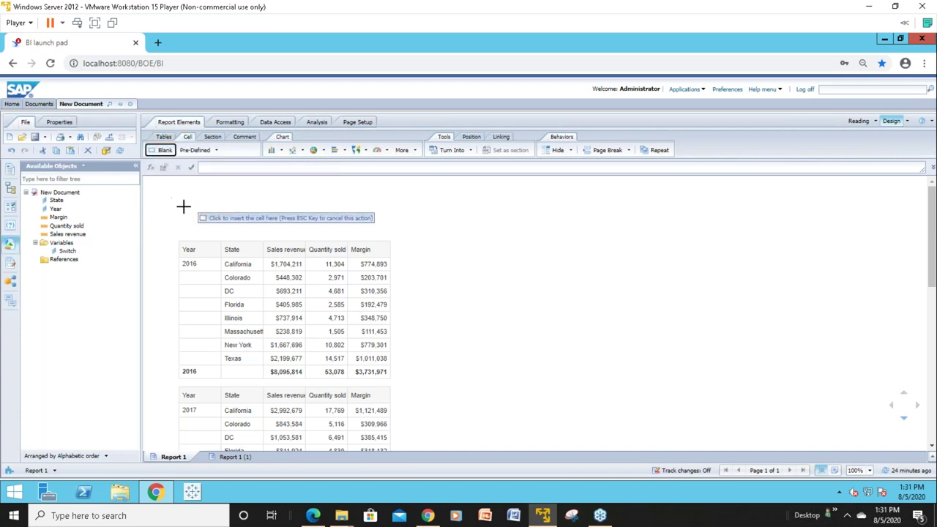
{"action": "left_click", "coordinate": [183, 205]}
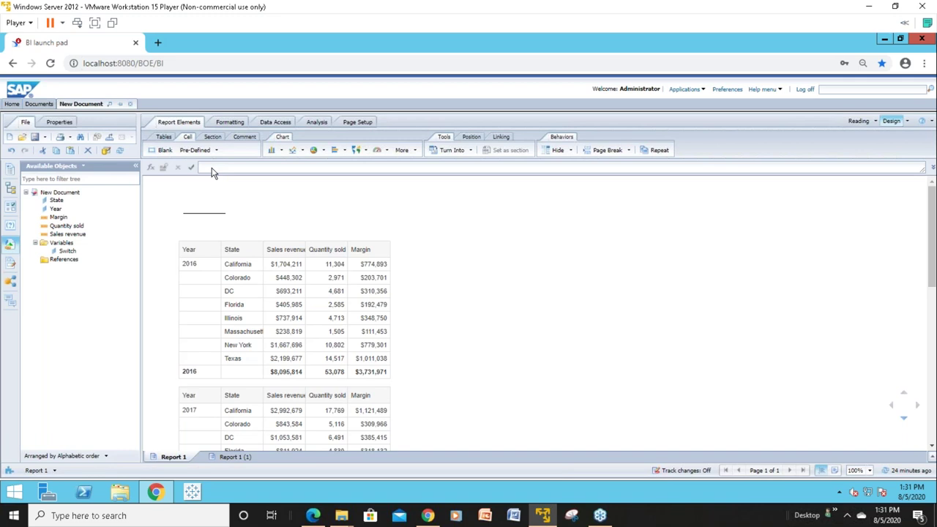
Step: Enter ="HTML><marquee direction =left>All = Reports and Charts<marquee> as the beginning of the blank cell's formula
{"action": "left_click", "coordinate": [203, 210]}
{"action": "left_click", "coordinate": [223, 167]}
{"action": "type", "text": "="}
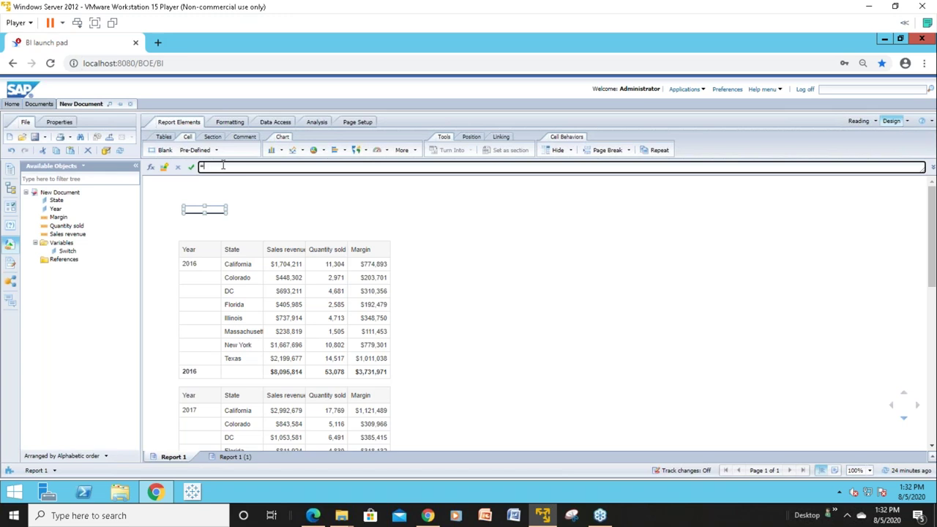
{"action": "type", "text": "[HTML"}
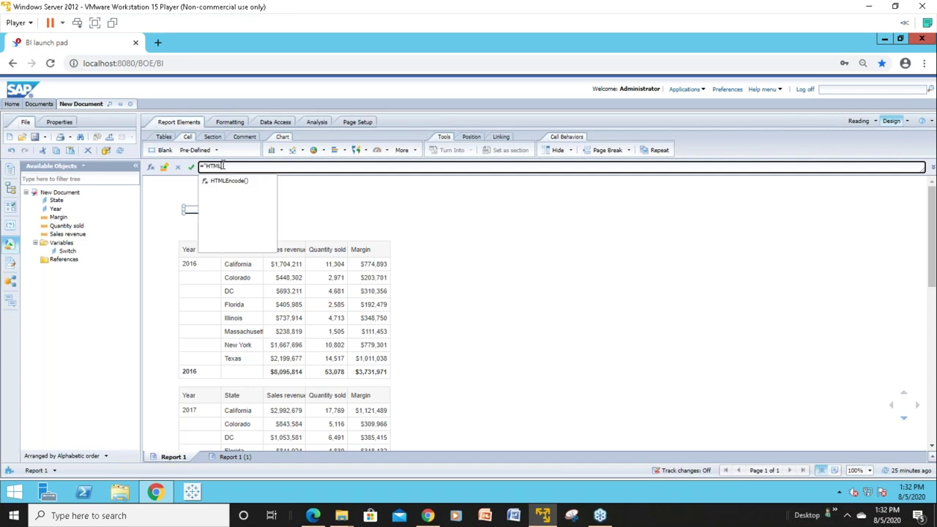
{"action": "type", "text": "\""}
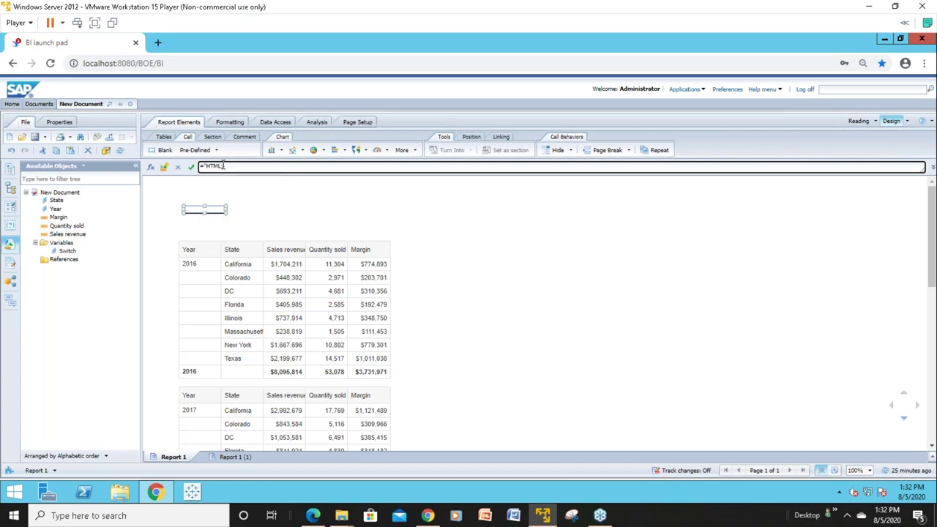
{"action": "type", "text": "+\"<marquee d"}
{"action": "key", "text": "BackSpace"}
{"action": "key", "text": "BackSpace"}
{"action": "key", "text": "BackSpace"}
{"action": "key", "text": "BackSpace"}
{"action": "key", "text": "BackSpace"}
{"action": "type", "text": "uee direction =left"}
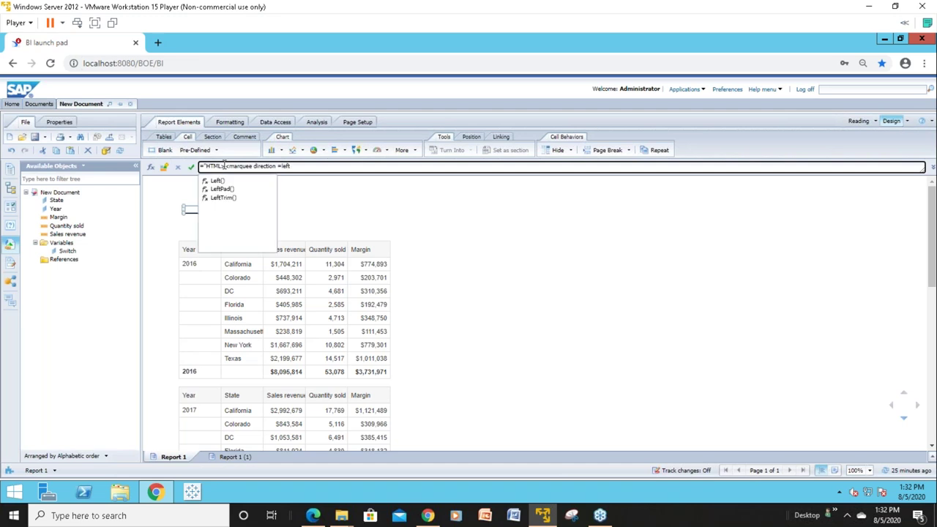
{"action": "type", "text": ">"}
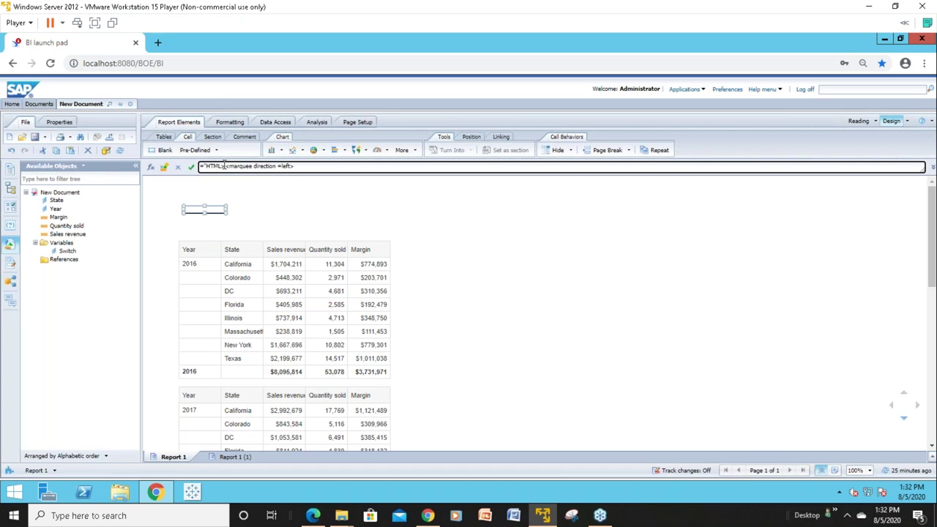
{"action": "type", "text": "All = Reports and Charts<marquee>"}
{"action": "key", "text": "Return"}
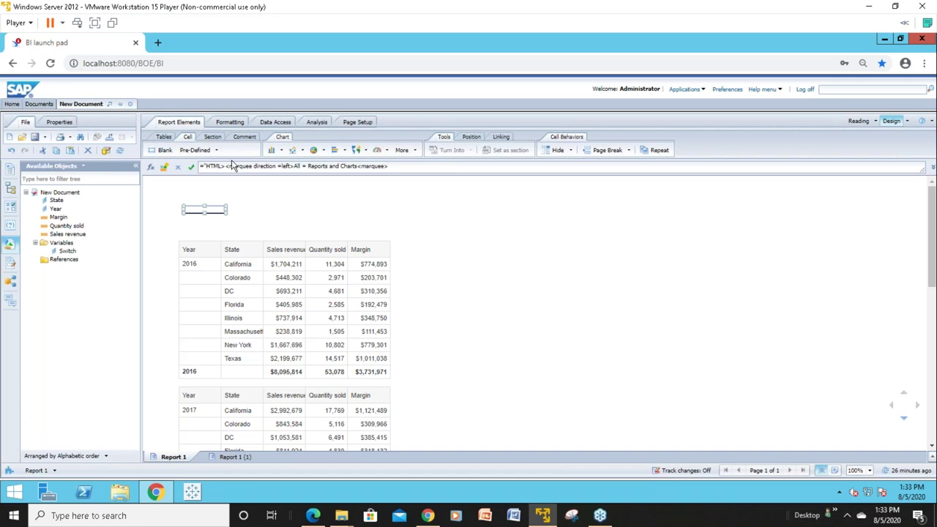
Step: Complete the cell's formula with the closing </HTML>" and validate it
{"action": "left_click", "coordinate": [396, 165]}
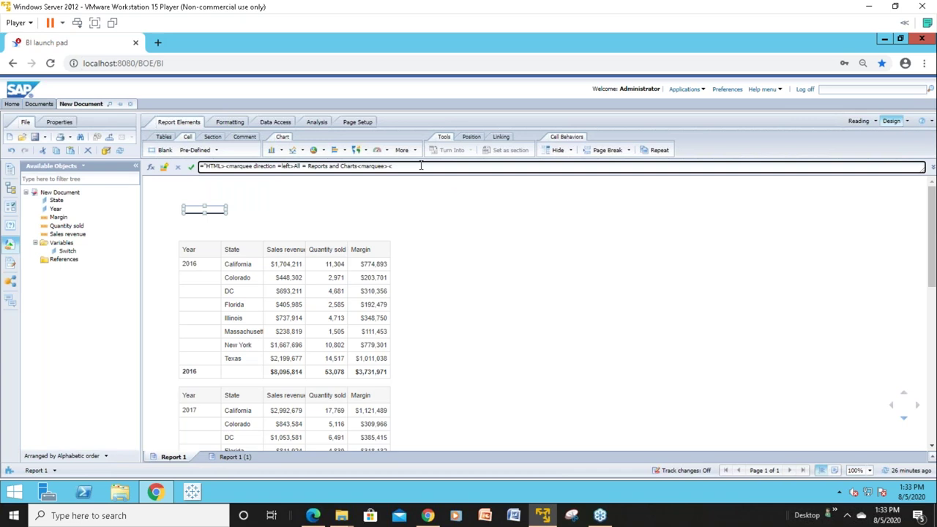
{"action": "type", "text": "/HTML"}
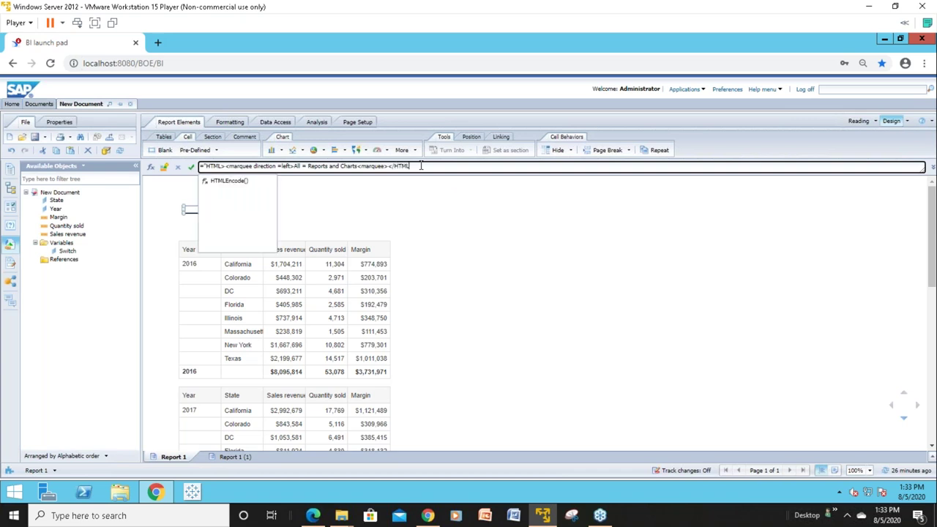
{"action": "type", "text": ">"}
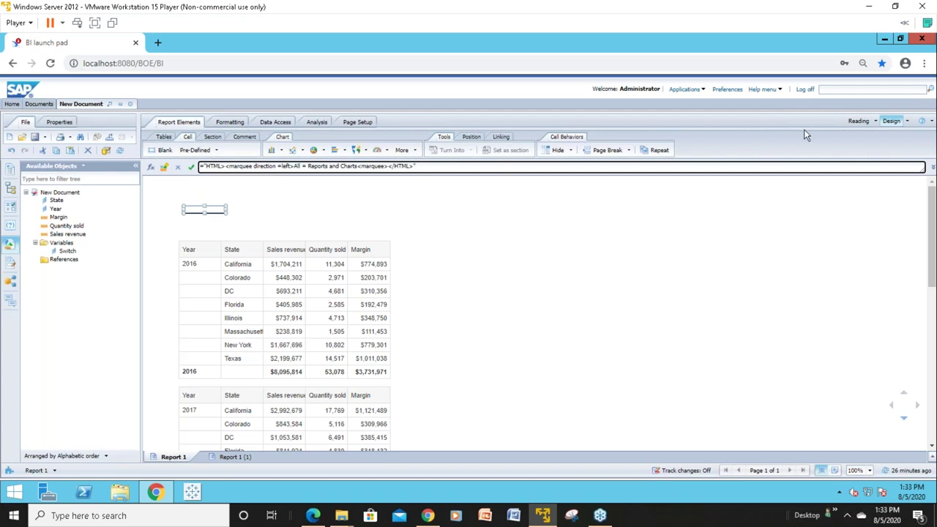
{"action": "left_click", "coordinate": [191, 167]}
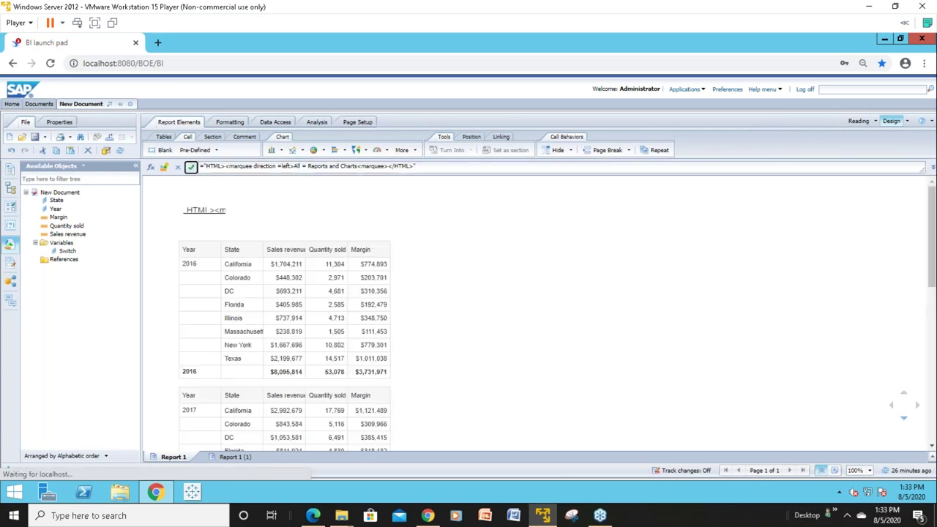
Step: Insert the missing < before the first HTML in the cell's formula and validate it again
{"action": "left_click", "coordinate": [208, 165]}
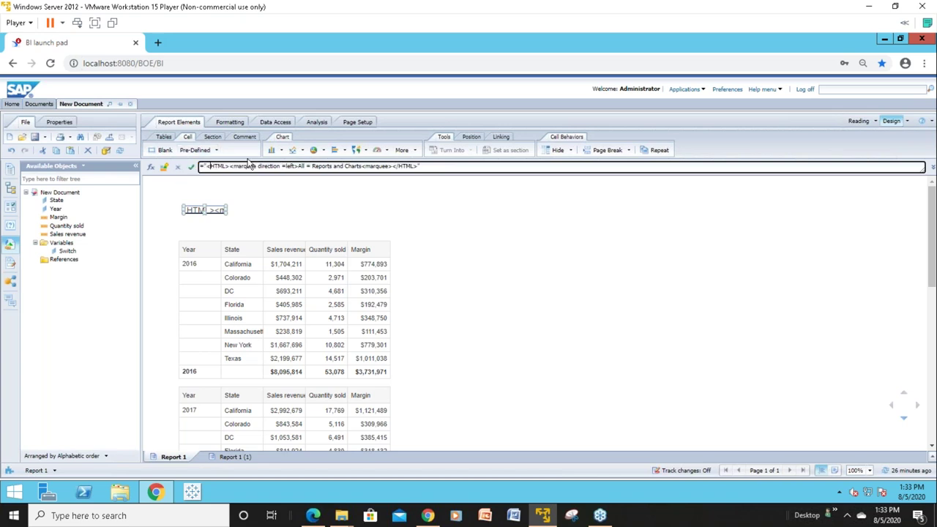
{"action": "left_click", "coordinate": [191, 167]}
{"action": "left_click", "coordinate": [191, 167]}
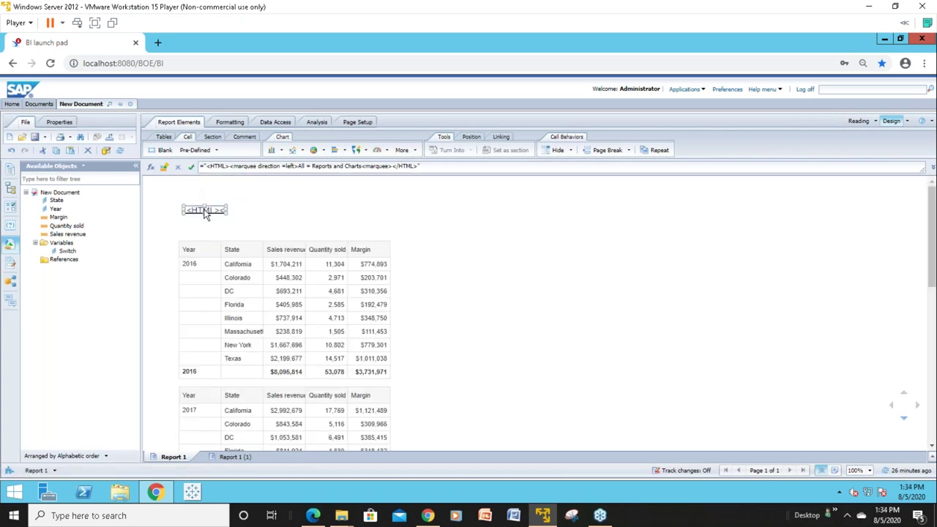
Step: Format the marquee cell to read its content as HTML and enlarge it to about 3.36 by 0.31 inches
{"action": "right_click", "coordinate": [205, 213]}
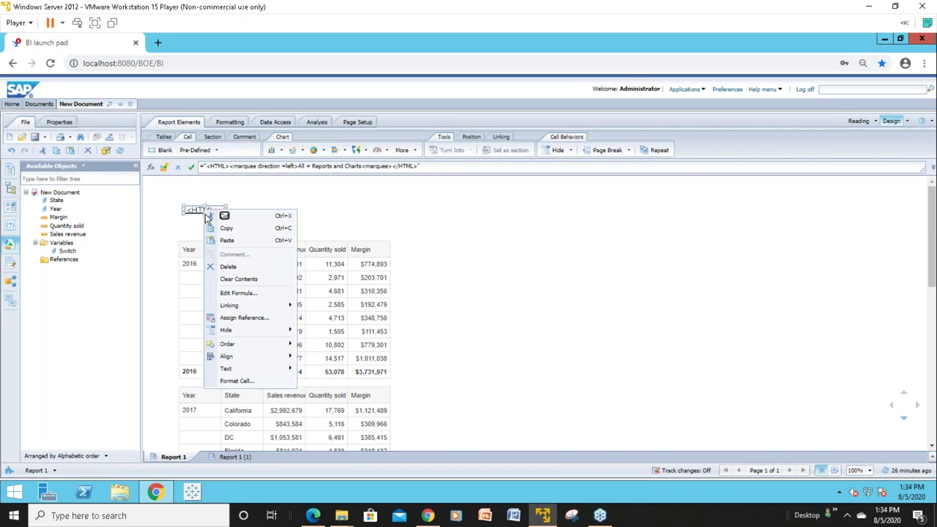
{"action": "left_click", "coordinate": [251, 382]}
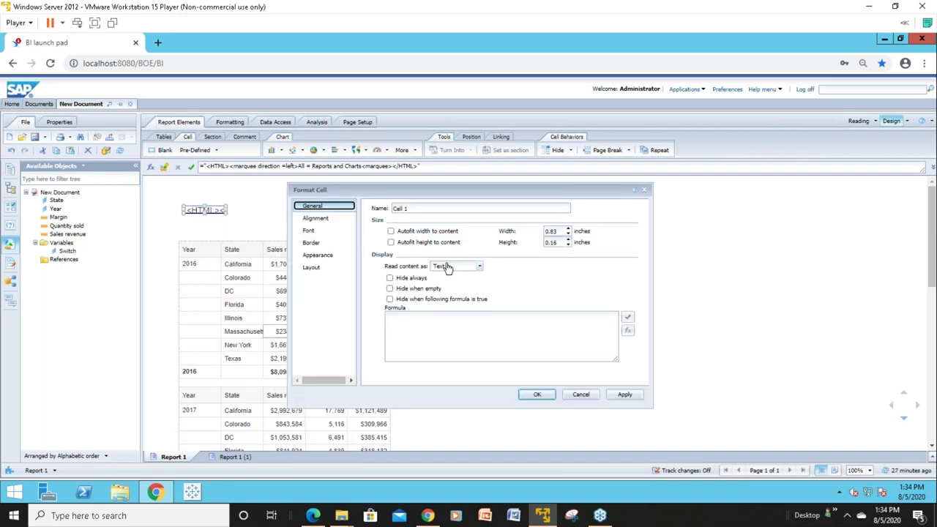
{"action": "left_click", "coordinate": [479, 267]}
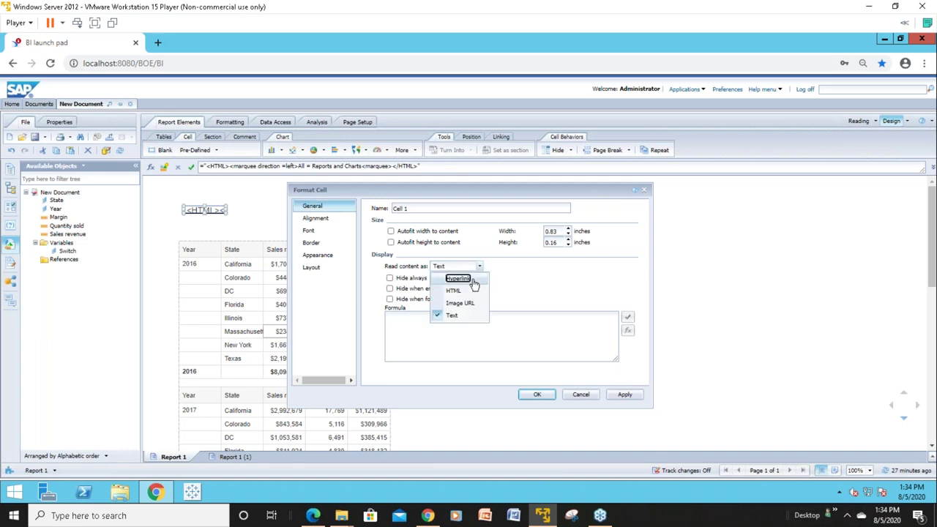
{"action": "left_click", "coordinate": [454, 278]}
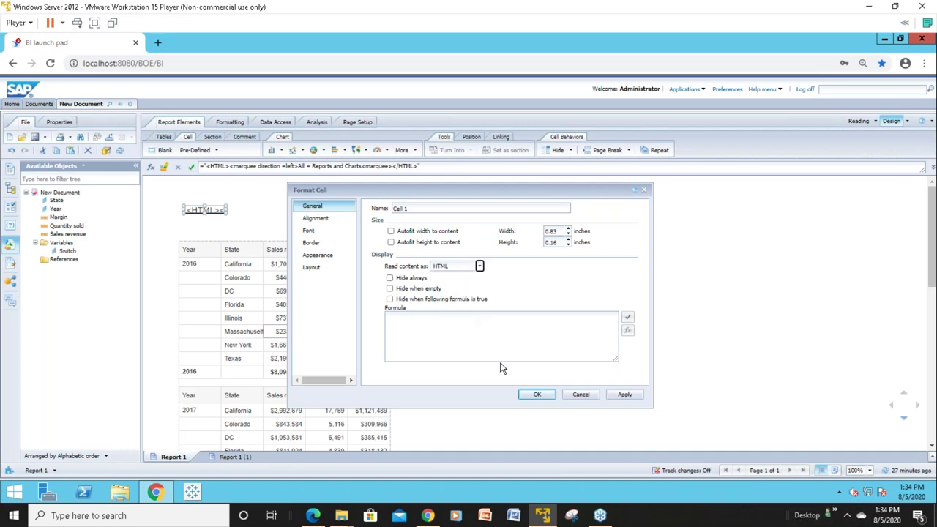
{"action": "left_click", "coordinate": [535, 396]}
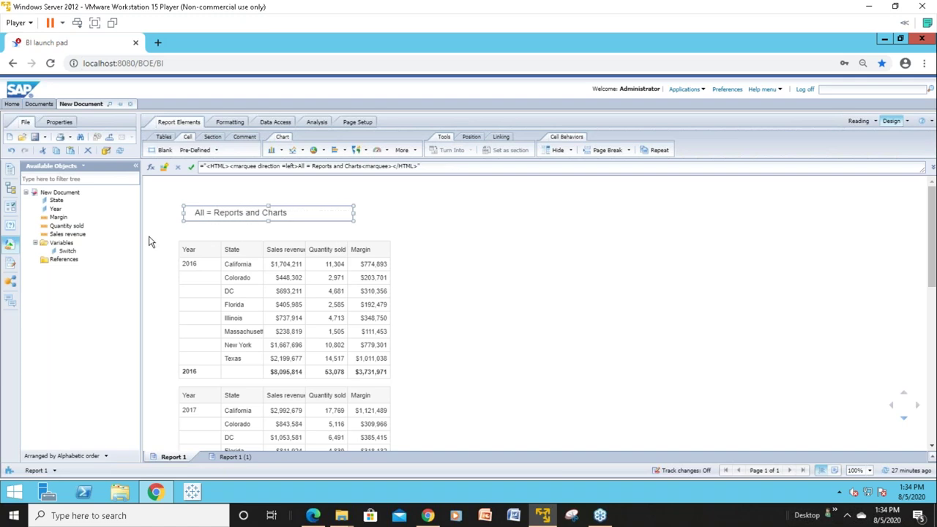
Step: Test the marquee cell with the Switch control on All, and return the control to Vertical Table
{"action": "left_click", "coordinate": [11, 208]}
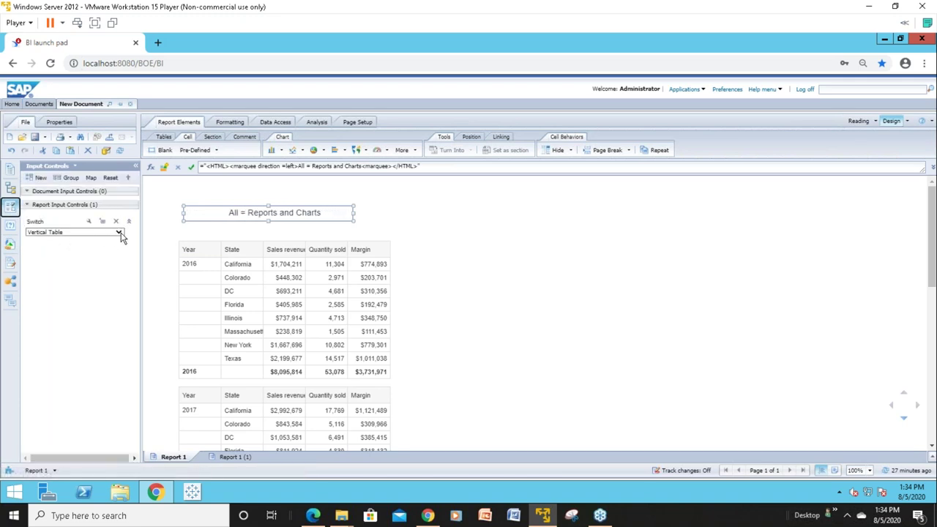
{"action": "left_click", "coordinate": [118, 233]}
{"action": "left_click", "coordinate": [99, 273]}
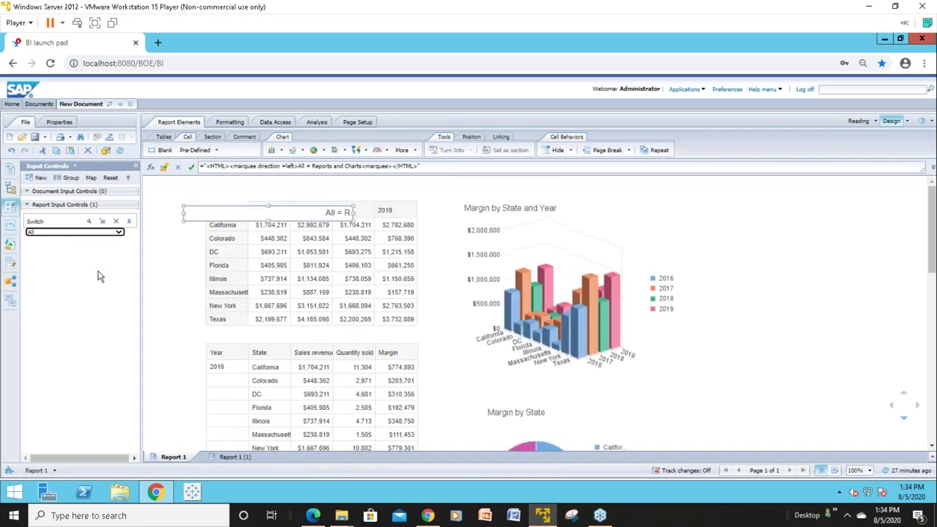
{"action": "left_click", "coordinate": [118, 233]}
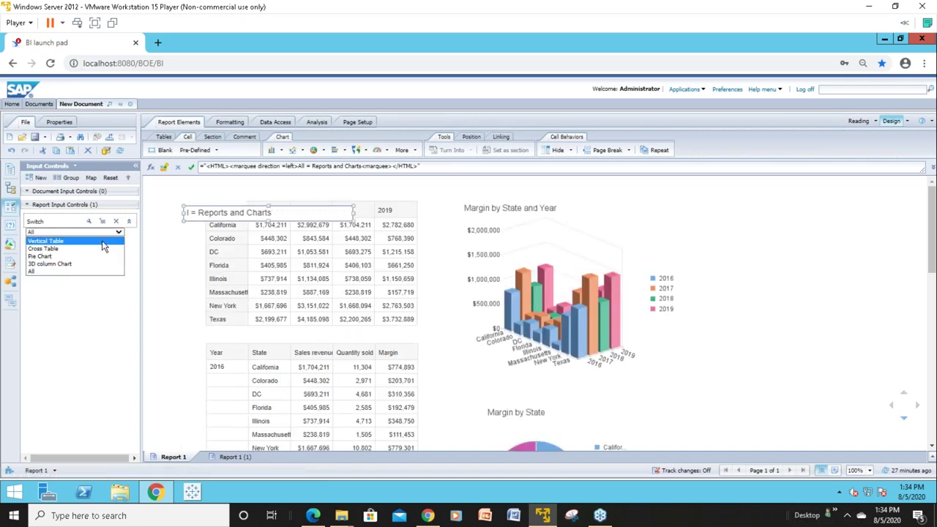
{"action": "left_click", "coordinate": [104, 242]}
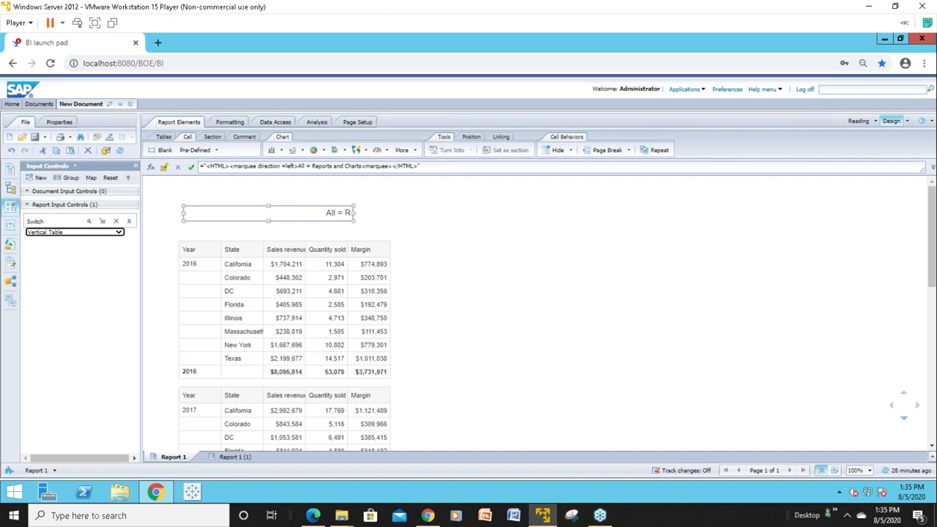
Step: Hide the marquee cell when the formula =[Switch]="All" is true, and set the Switch control to All
{"action": "right_click", "coordinate": [199, 220]}
{"action": "mouse_move", "coordinate": [241, 380]}
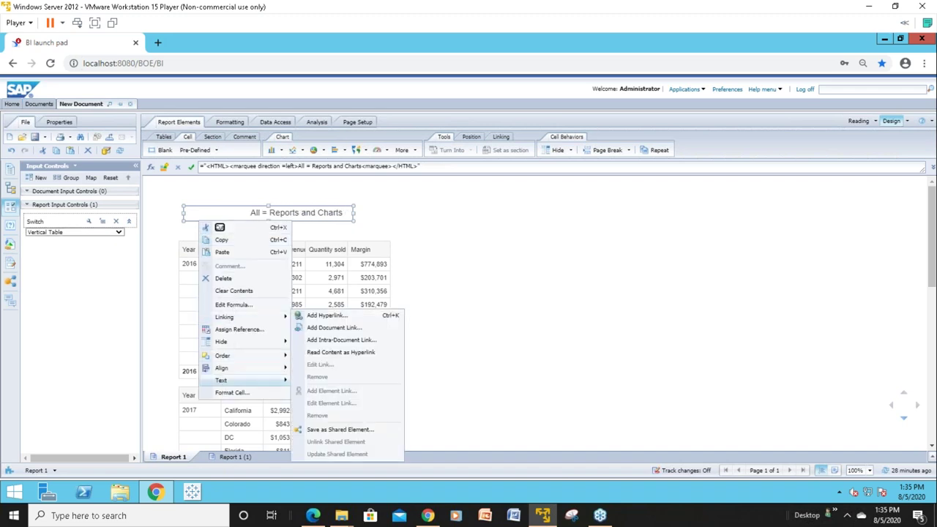
{"action": "left_click", "coordinate": [232, 393]}
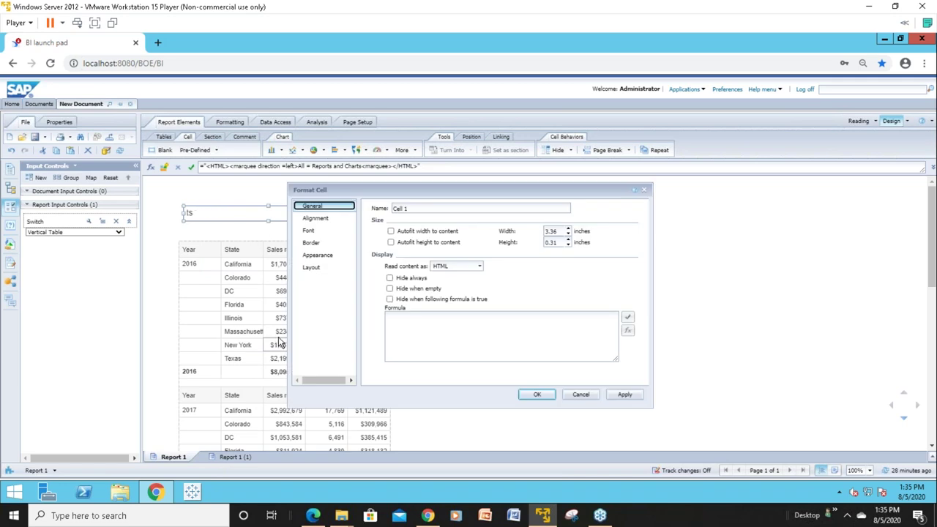
{"action": "left_click", "coordinate": [390, 299]}
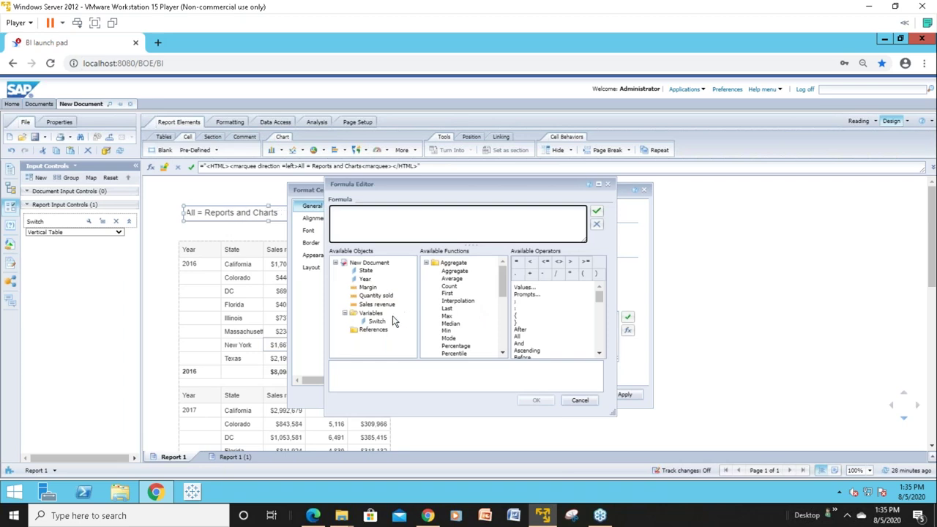
{"action": "left_click", "coordinate": [376, 322]}
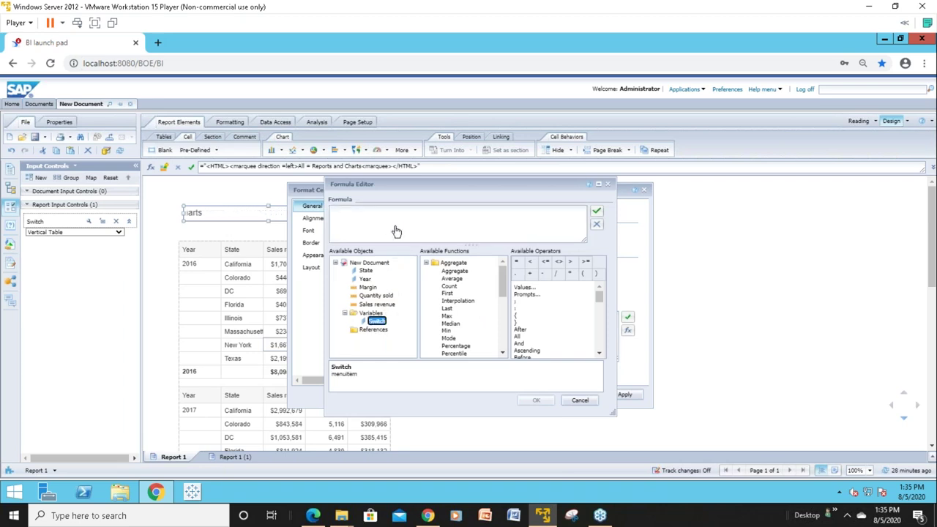
{"action": "double_click", "coordinate": [376, 321]}
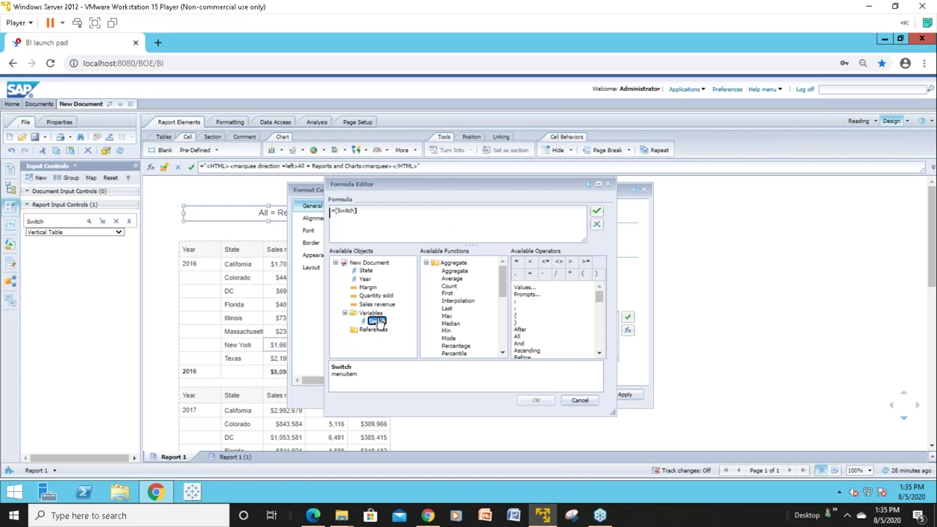
{"action": "left_click", "coordinate": [516, 262]}
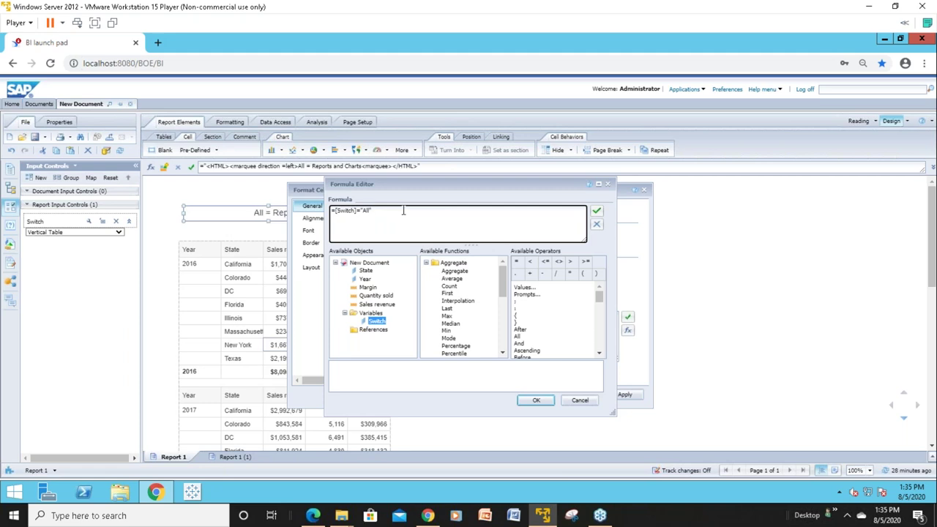
{"action": "left_click", "coordinate": [537, 401]}
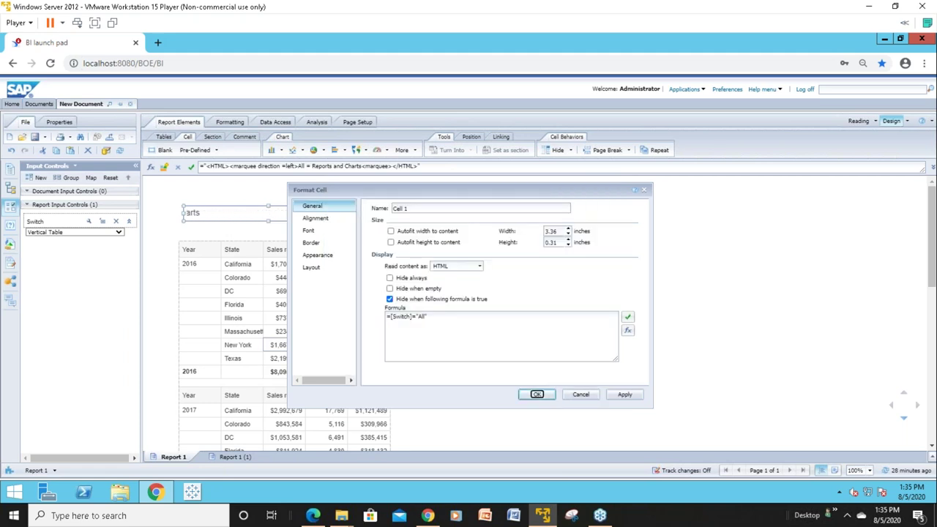
{"action": "left_click", "coordinate": [537, 396]}
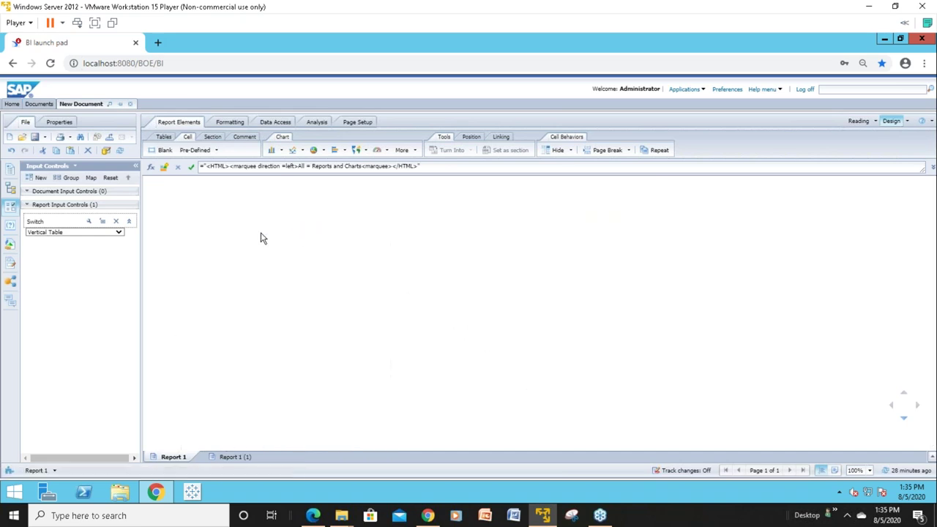
{"action": "left_click", "coordinate": [119, 234]}
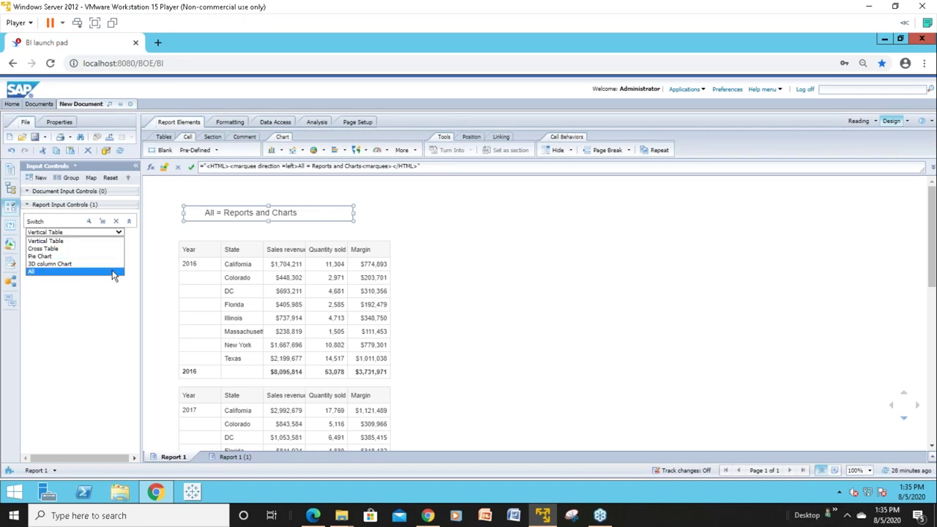
{"action": "left_click", "coordinate": [114, 272]}
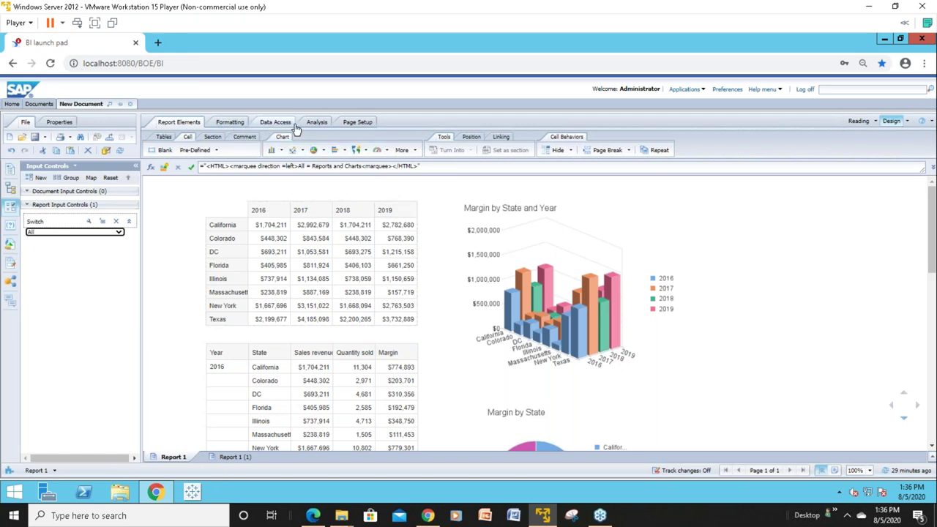
Step: Try the image file background1l.jpg as the marquee cell's background, with its display set to Stretch
{"action": "left_click", "coordinate": [230, 122]}
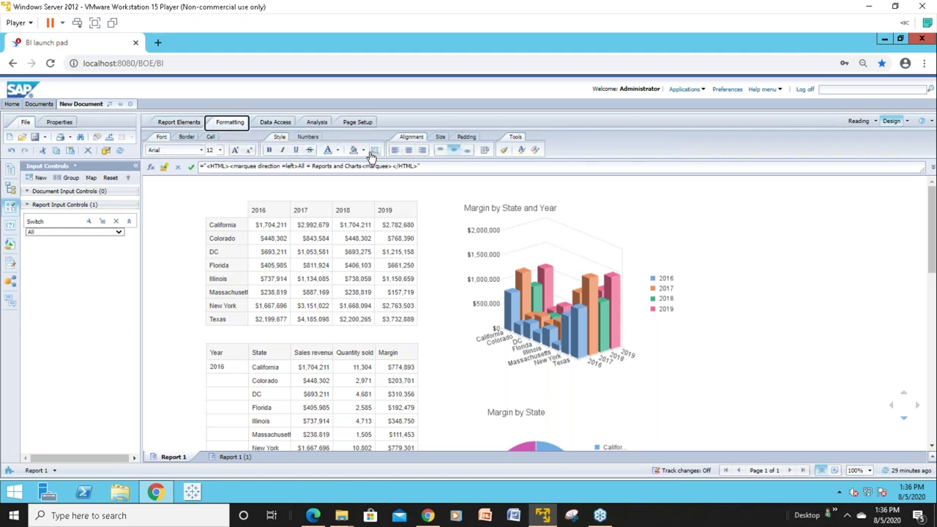
{"action": "left_click", "coordinate": [374, 152]}
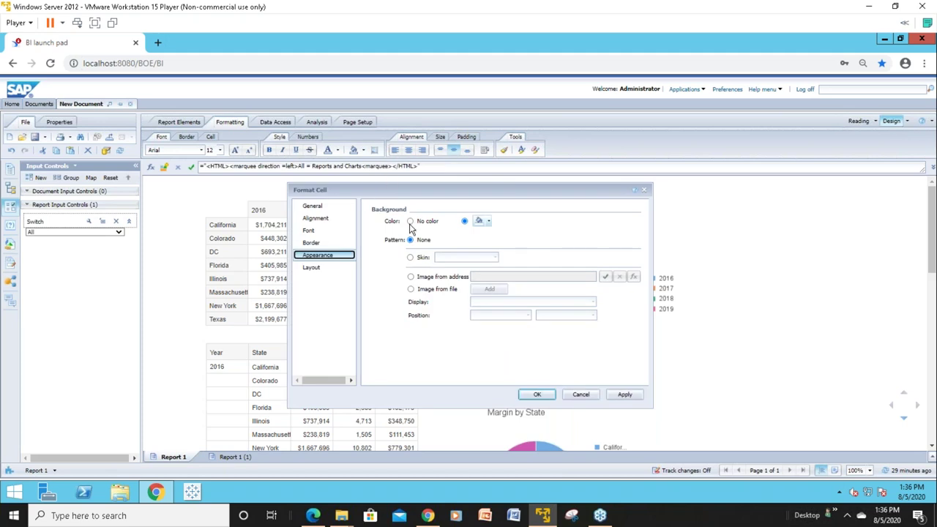
{"action": "left_click", "coordinate": [411, 290]}
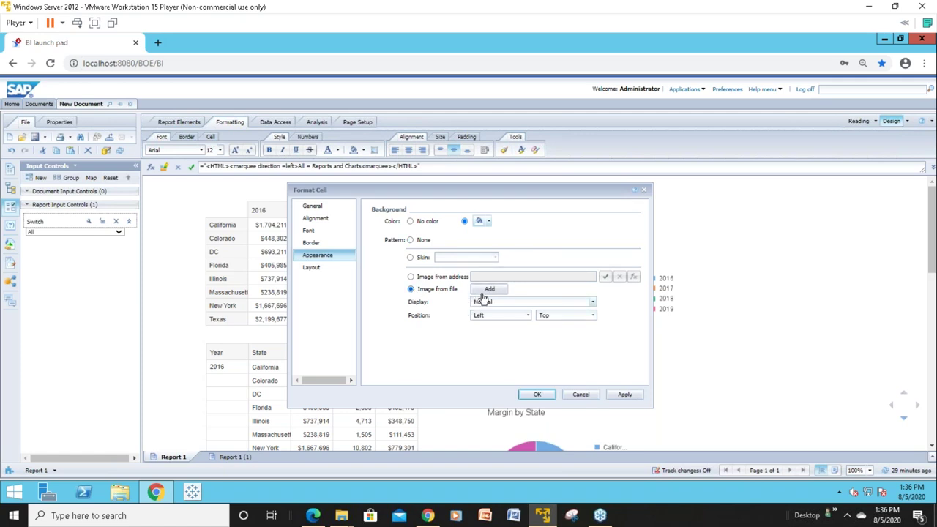
{"action": "left_click", "coordinate": [486, 290]}
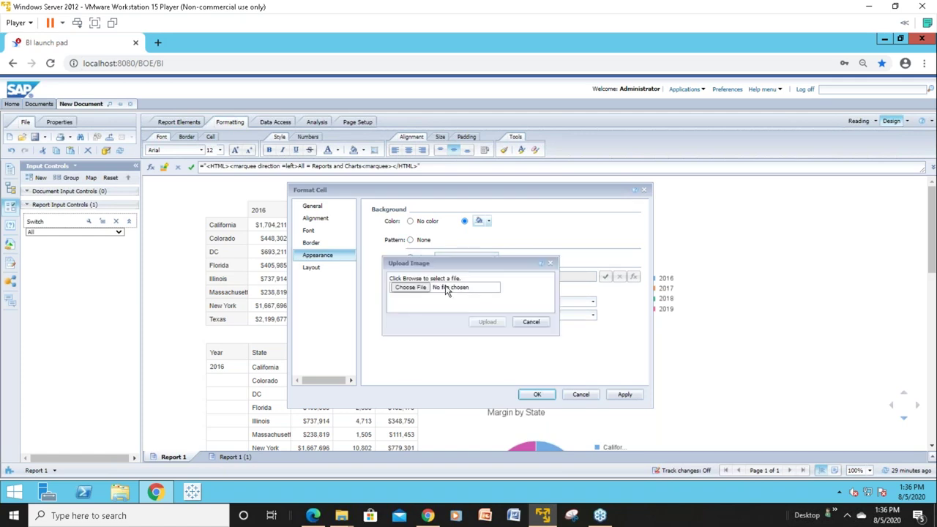
{"action": "left_click", "coordinate": [432, 290]}
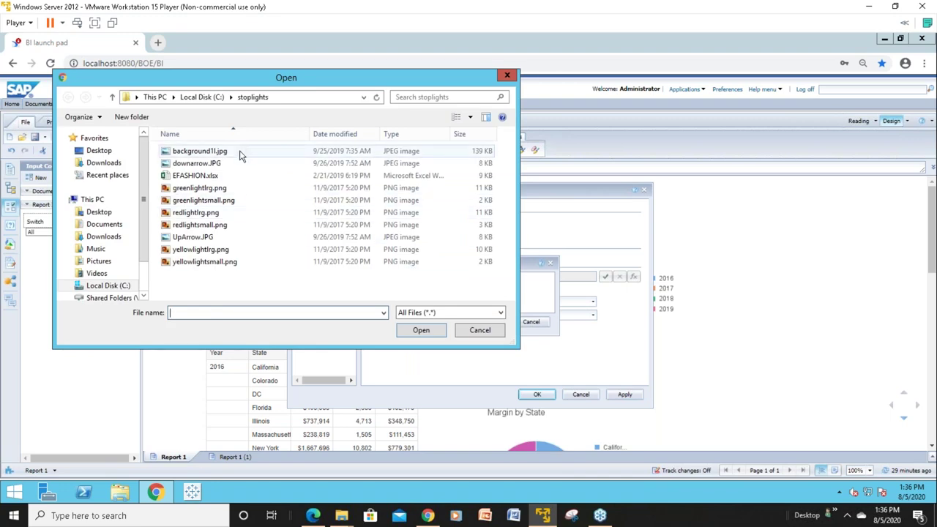
{"action": "left_click", "coordinate": [239, 152]}
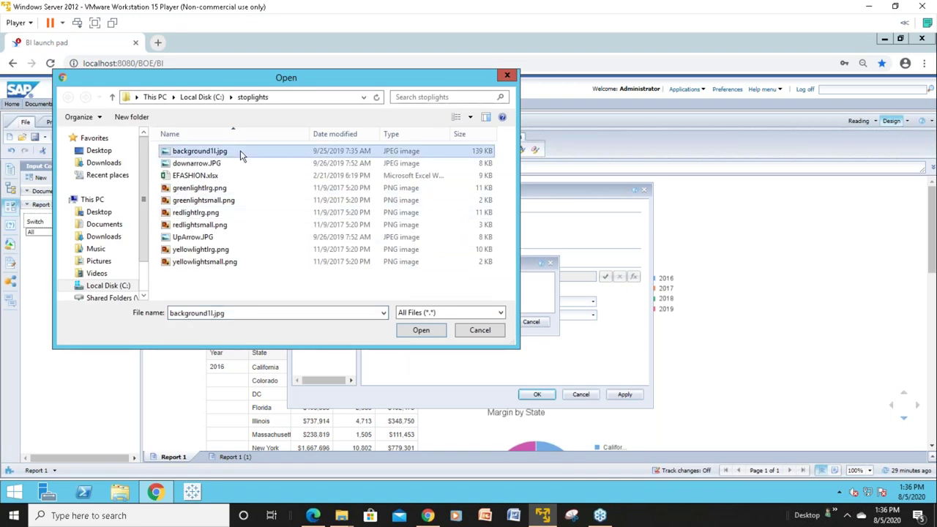
{"action": "left_click", "coordinate": [421, 330]}
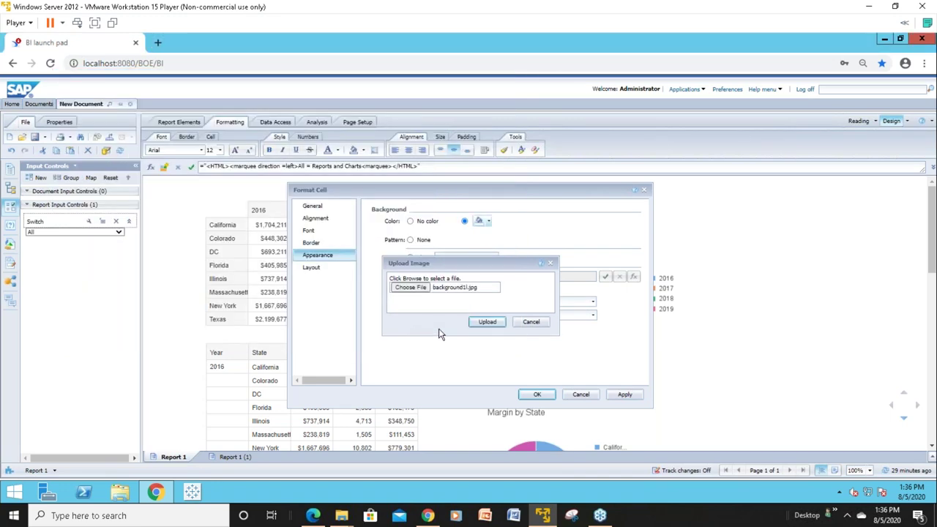
{"action": "left_click", "coordinate": [485, 322]}
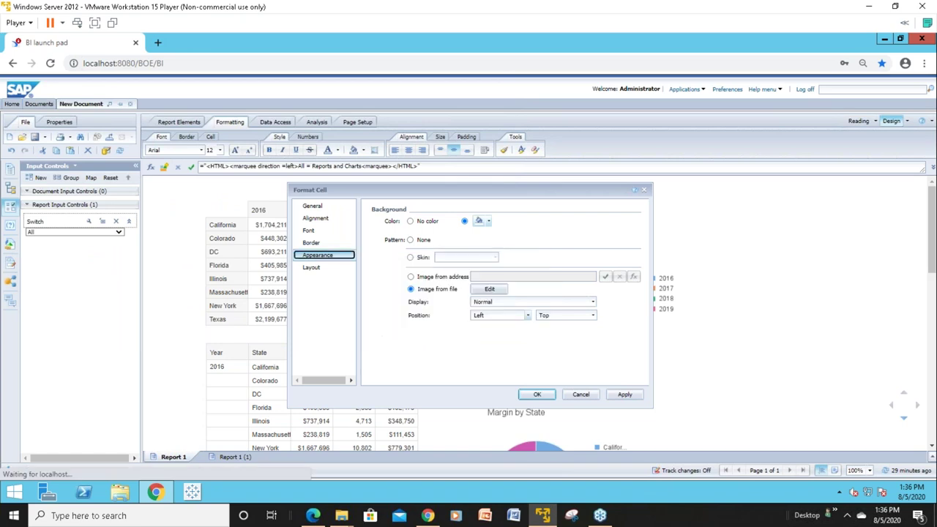
{"action": "left_click", "coordinate": [592, 303]}
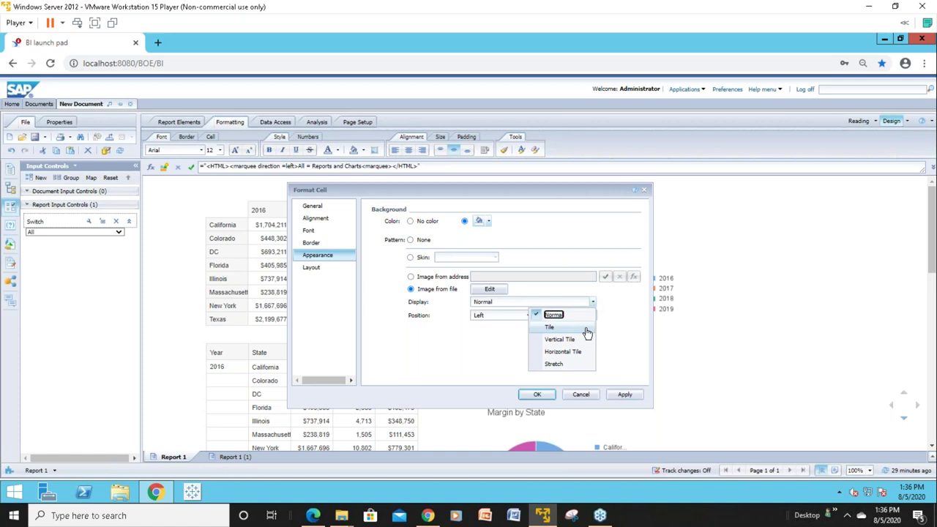
{"action": "left_click", "coordinate": [554, 364]}
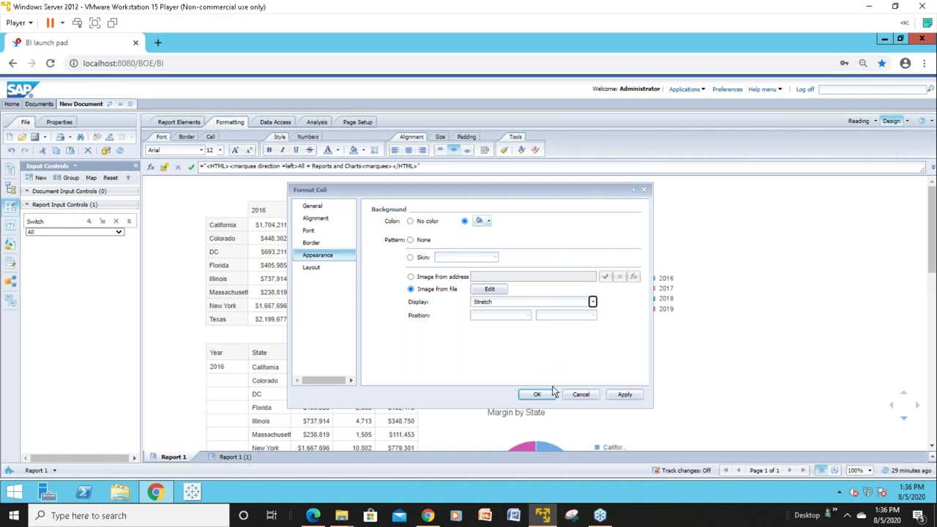
{"action": "left_click", "coordinate": [542, 393]}
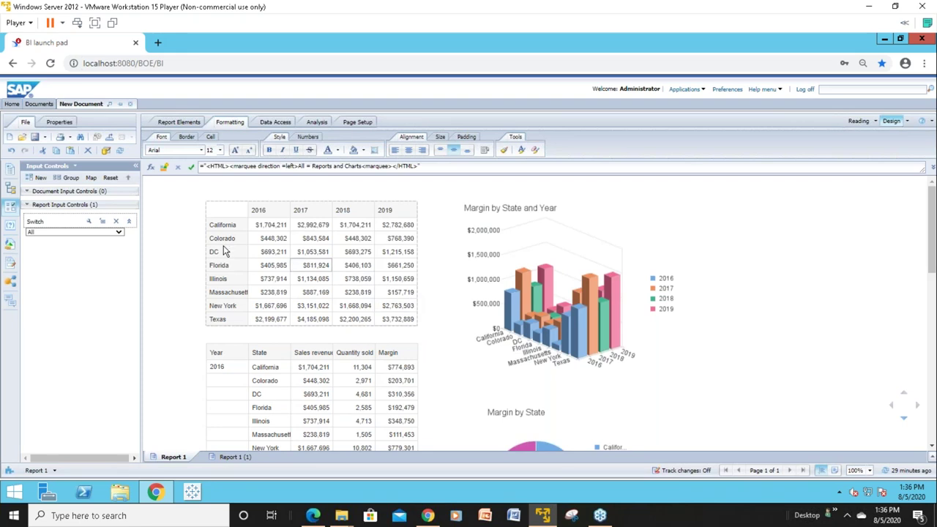
Step: Check the marquee cell with the Switch control on Cross Table, and undo back to the cell without its background image
{"action": "left_click", "coordinate": [120, 233]}
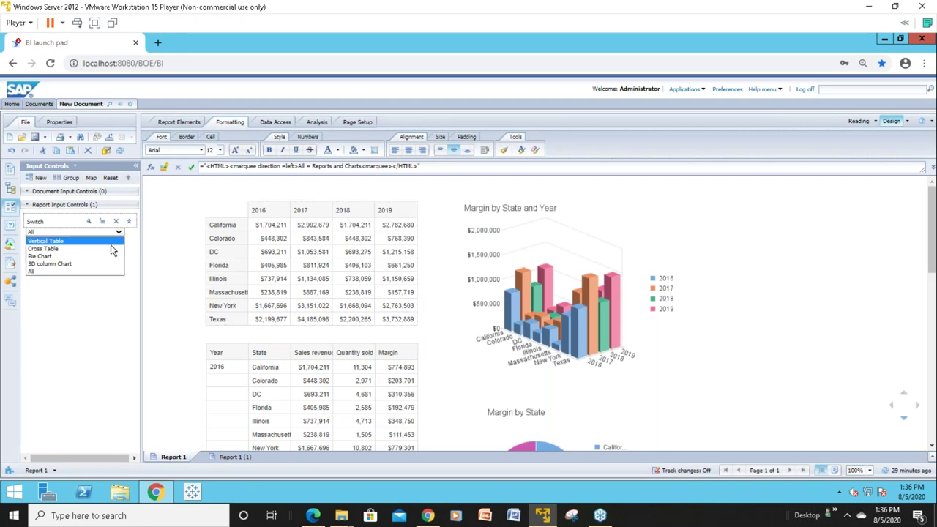
{"action": "left_click", "coordinate": [110, 249]}
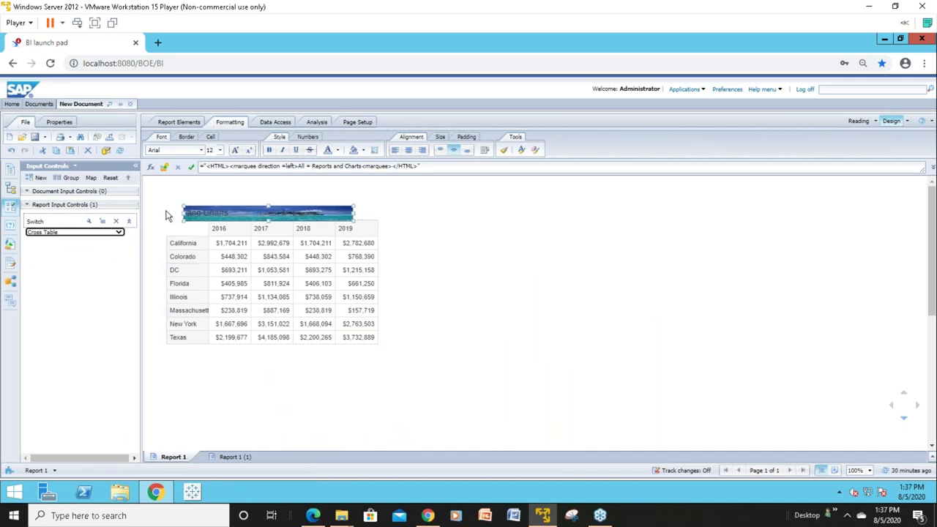
{"action": "left_click", "coordinate": [11, 151]}
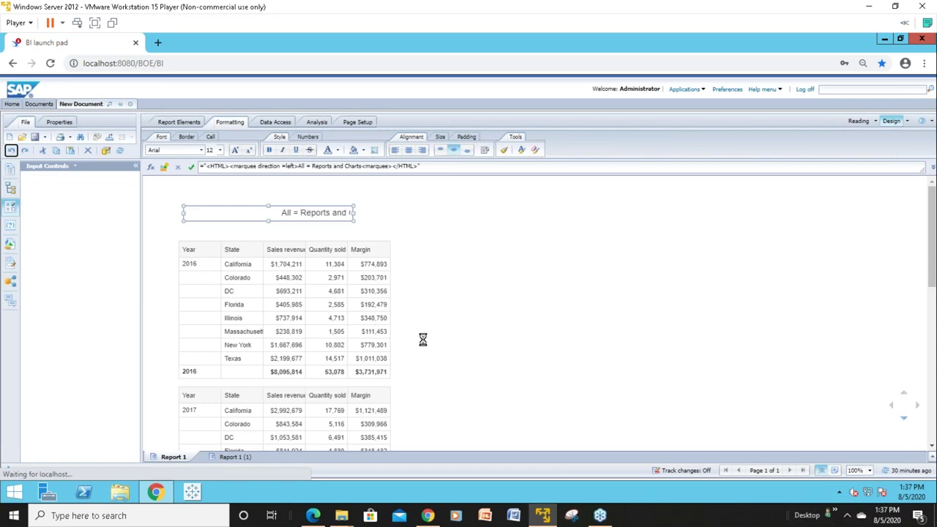
Step: Upload the image file background1l.jpg as the background of the whole report
{"action": "left_click", "coordinate": [374, 151]}
{"action": "left_click", "coordinate": [415, 246]}
{"action": "left_click", "coordinate": [455, 296]}
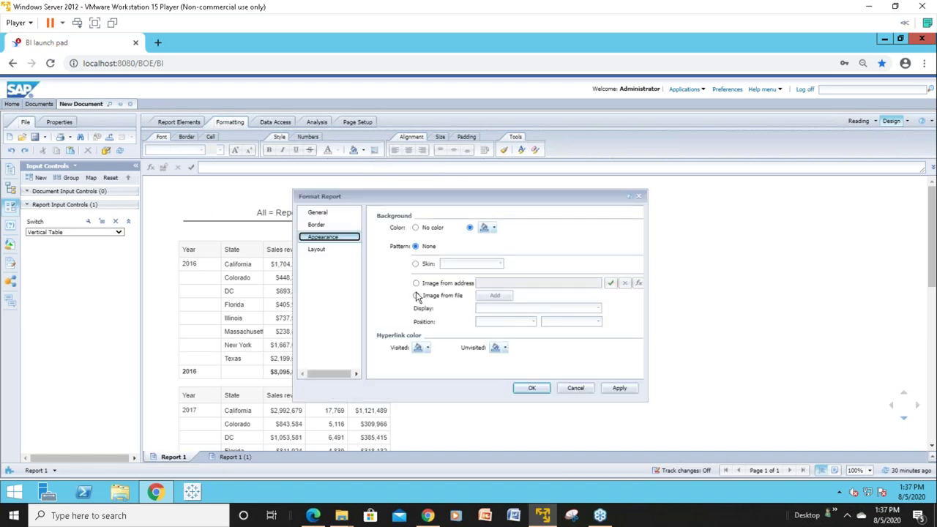
{"action": "left_click", "coordinate": [495, 297]}
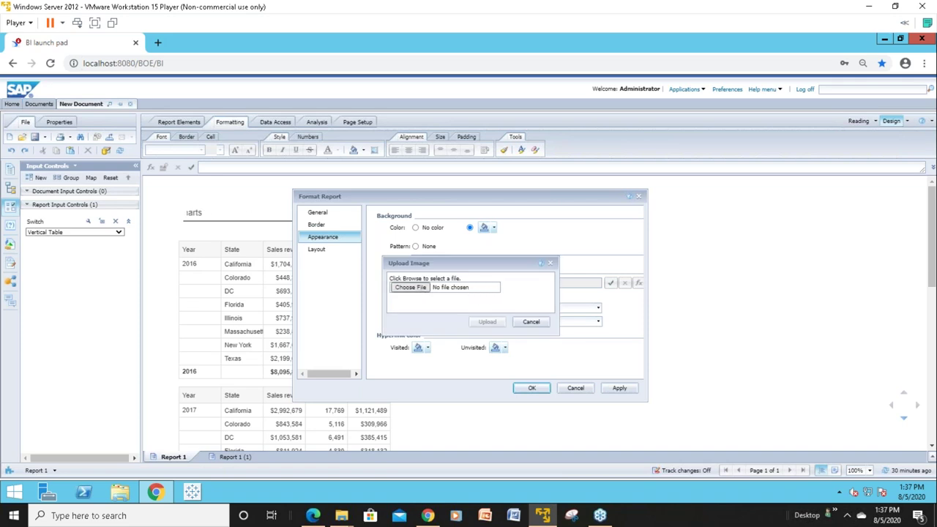
{"action": "left_click", "coordinate": [422, 289]}
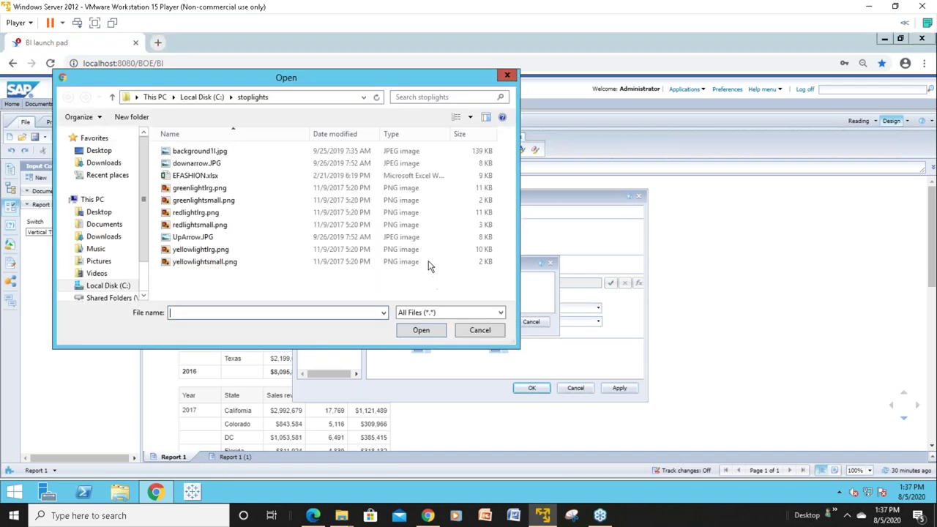
{"action": "left_click", "coordinate": [246, 151]}
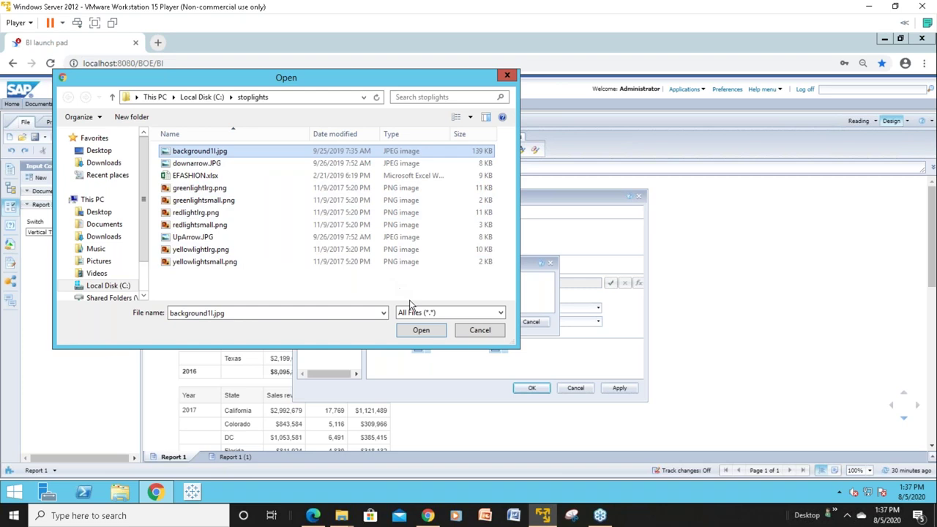
{"action": "left_click", "coordinate": [420, 330]}
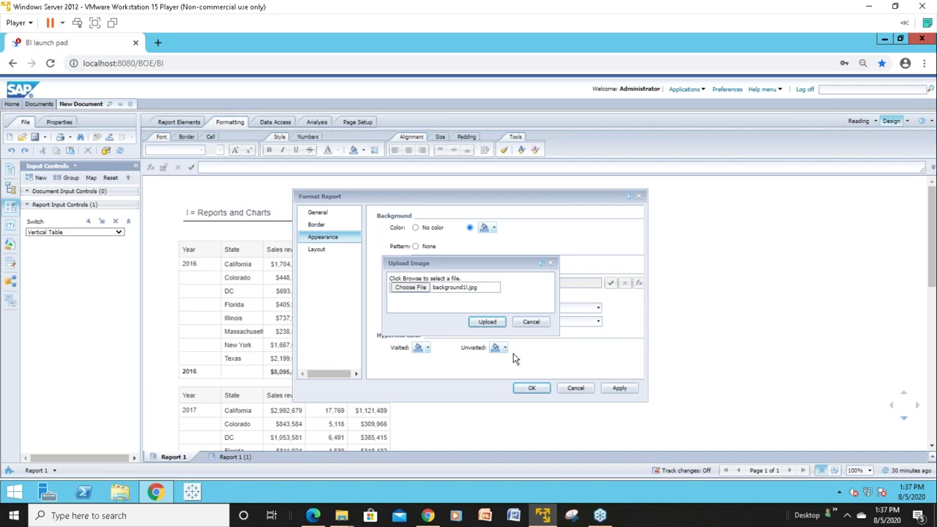
{"action": "left_click", "coordinate": [488, 322]}
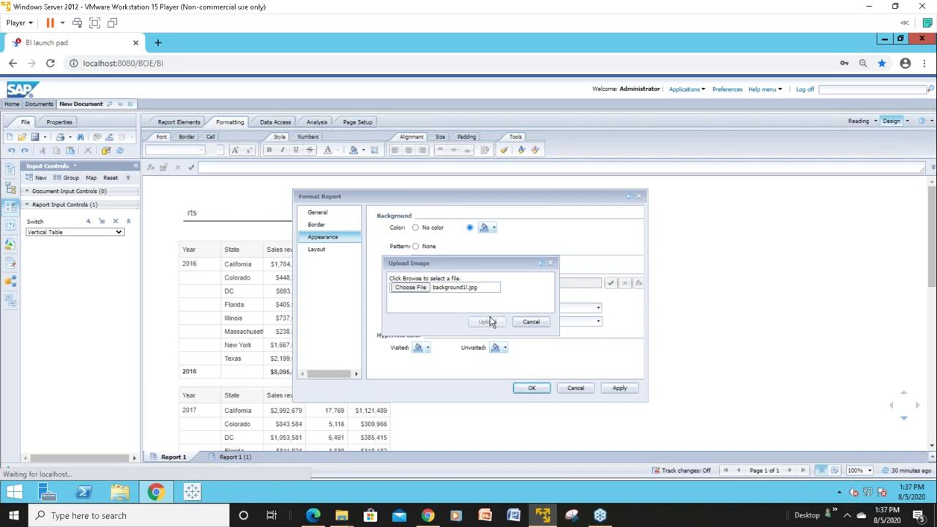
Step: Set the report's background image display to Stretch, and show all tables and charts with the Switch control on All
{"action": "left_click", "coordinate": [598, 309]}
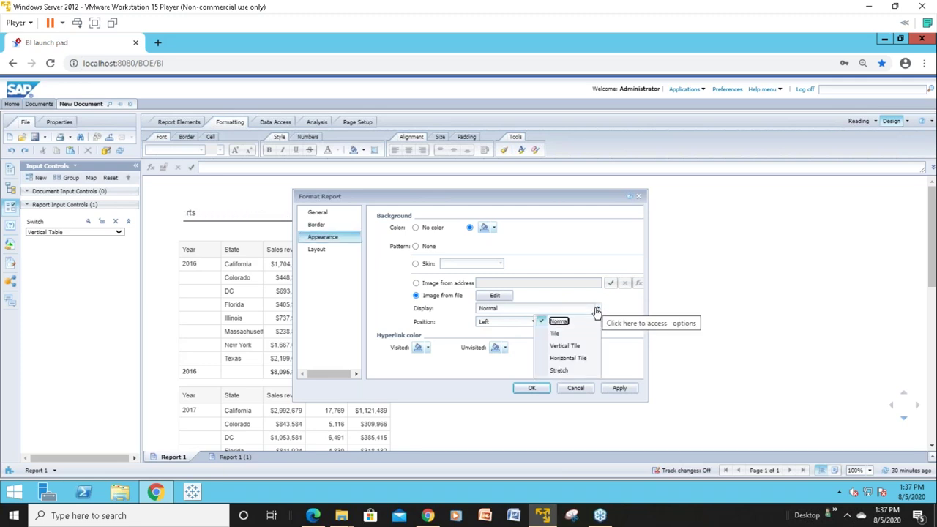
{"action": "left_click", "coordinate": [558, 371]}
{"action": "left_click", "coordinate": [533, 388]}
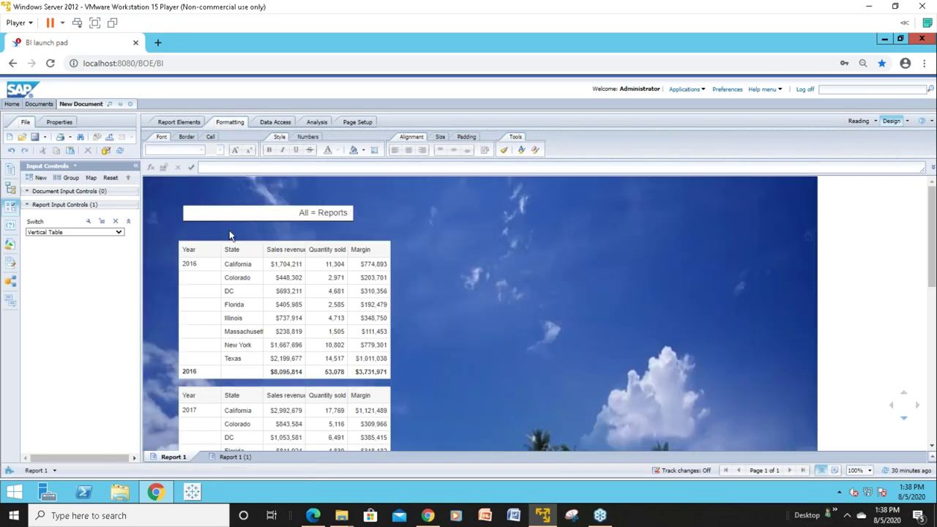
{"action": "left_click", "coordinate": [119, 232]}
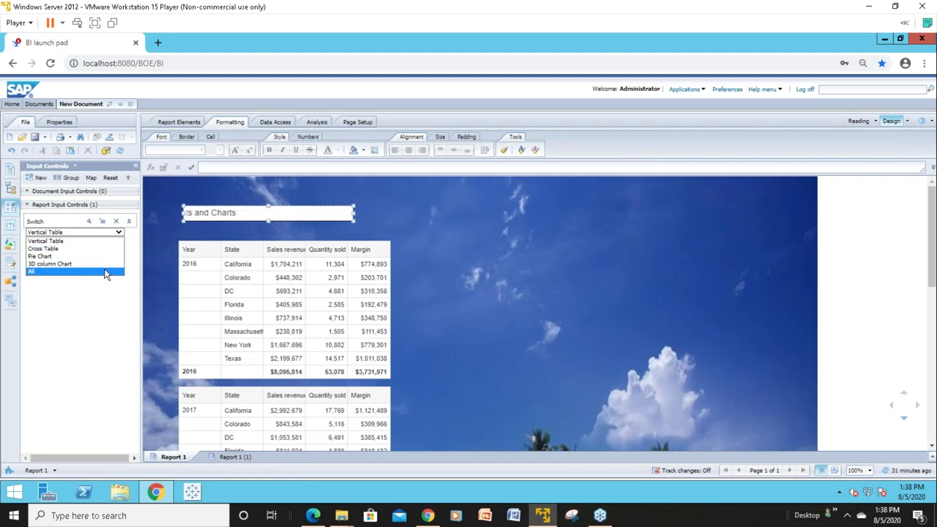
{"action": "left_click", "coordinate": [104, 271]}
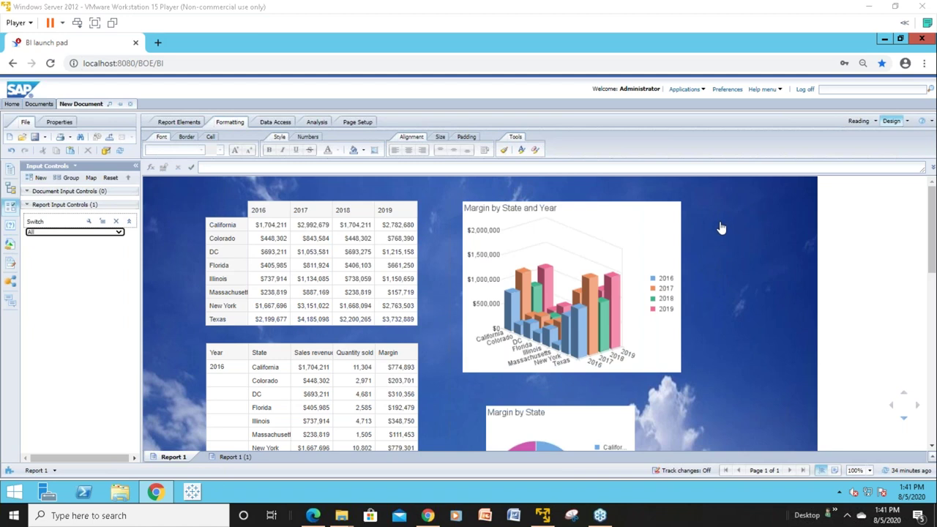
Step: Review the report's background image settings, including the option for replacing the image file, without changing them
{"action": "left_click", "coordinate": [374, 151]}
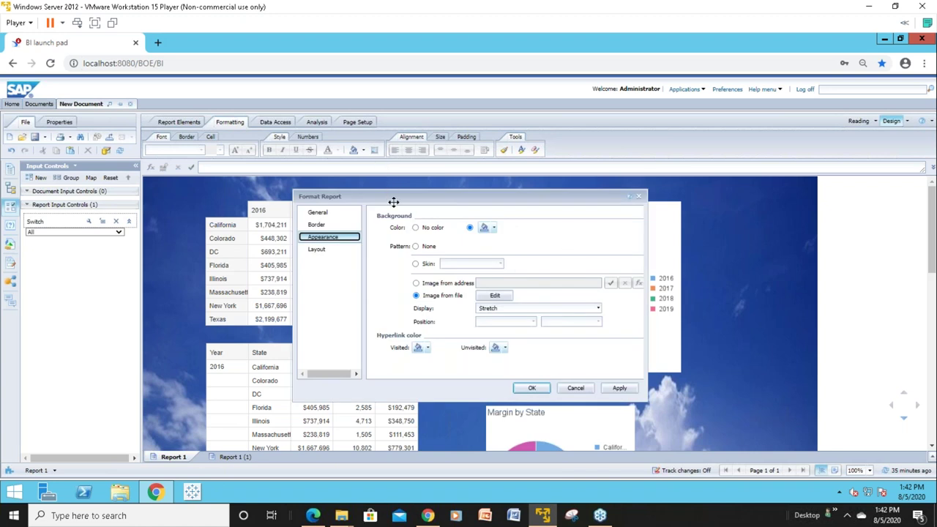
{"action": "left_click", "coordinate": [495, 297]}
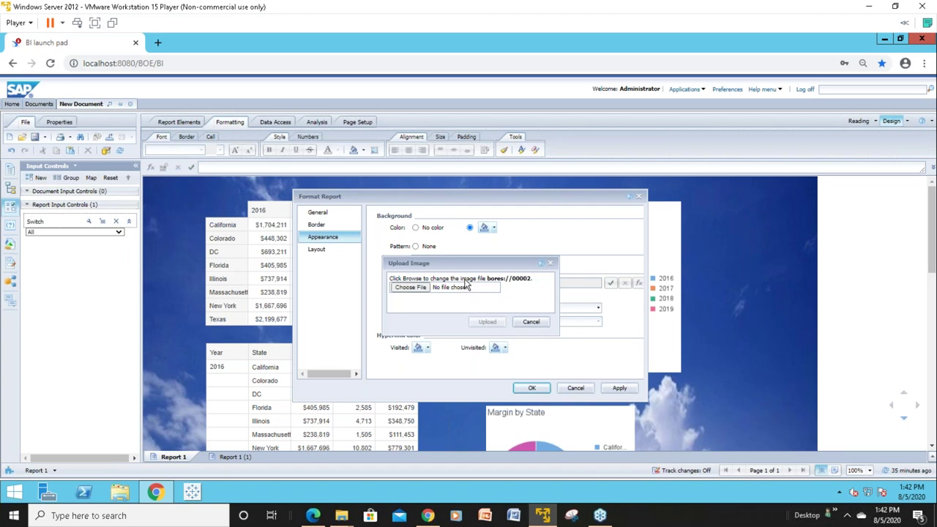
{"action": "left_click", "coordinate": [532, 322]}
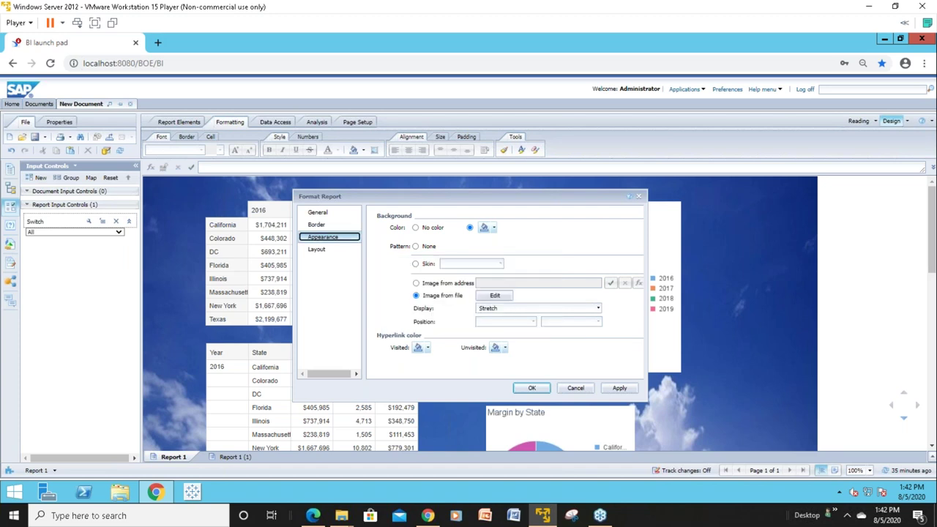
{"action": "left_click", "coordinate": [576, 389]}
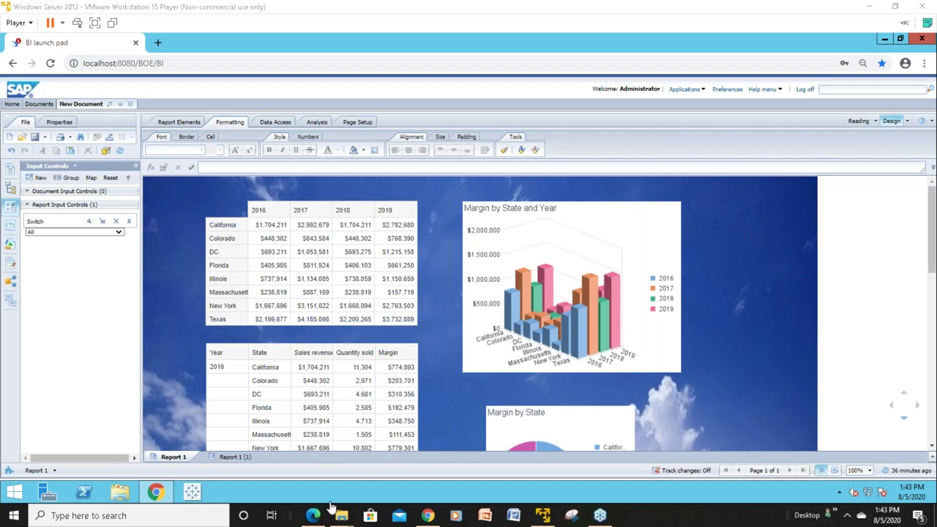
Step: Switch to the Webi Intro Slide Back Up window in Microsoft Edge
{"action": "mouse_move", "coordinate": [312, 517]}
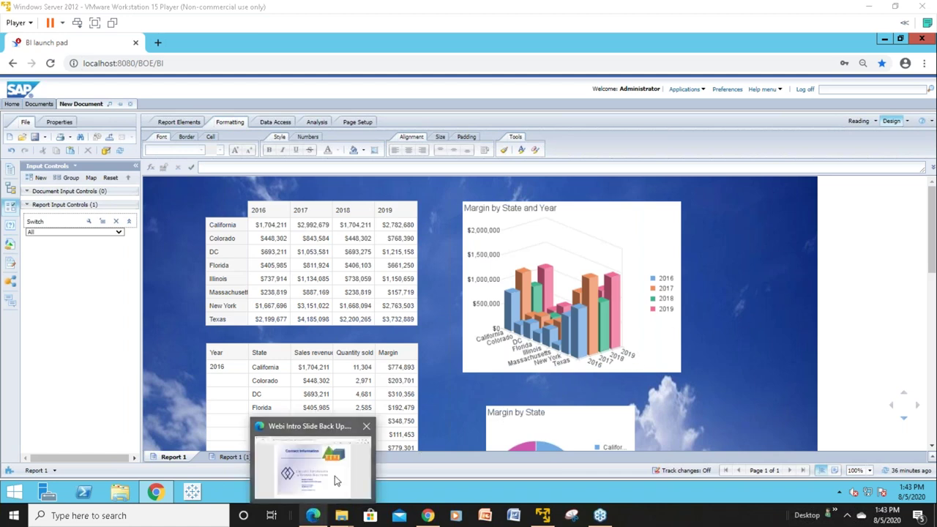